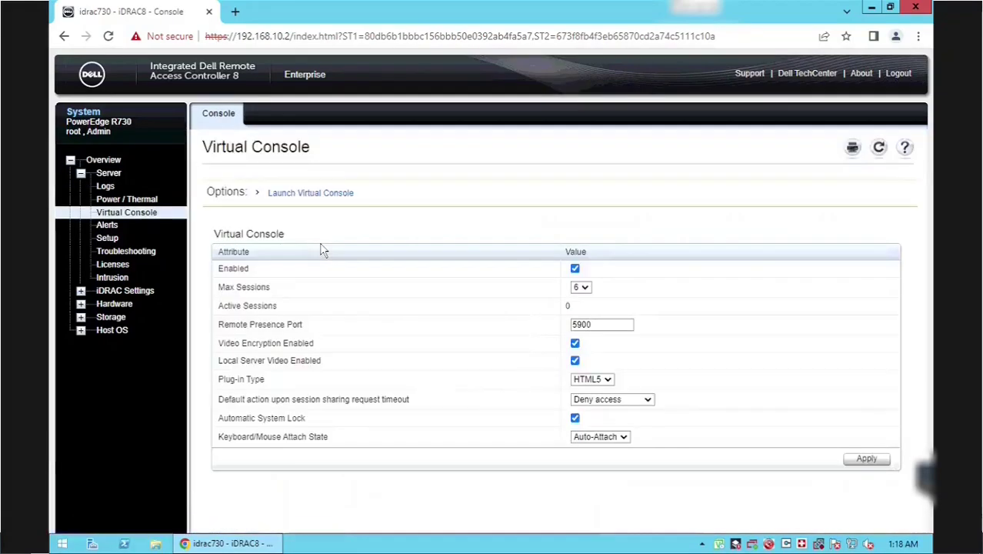
- Keep the HTML5 console plug-in, set the session-sharing timeout action to Full access, and apply
click(606, 380)
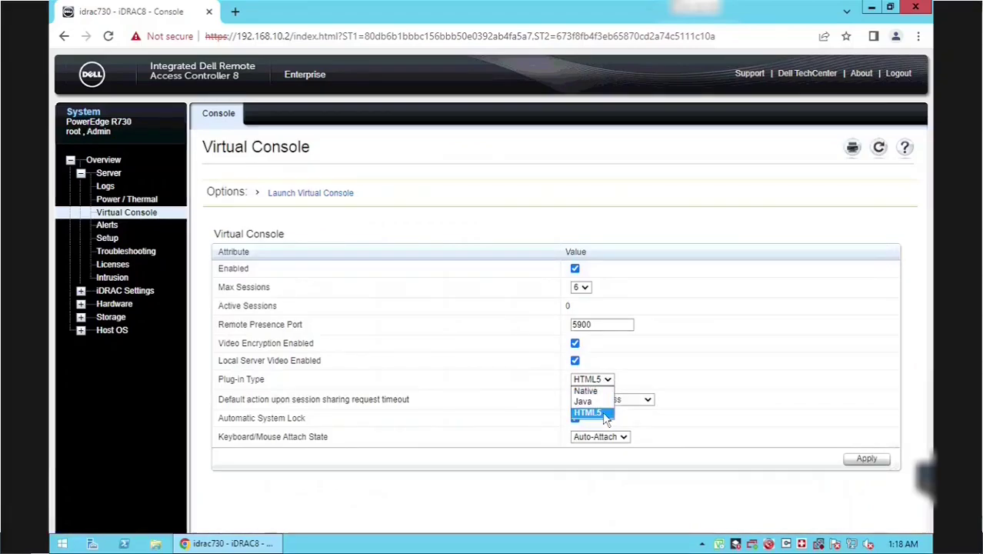
click(700, 361)
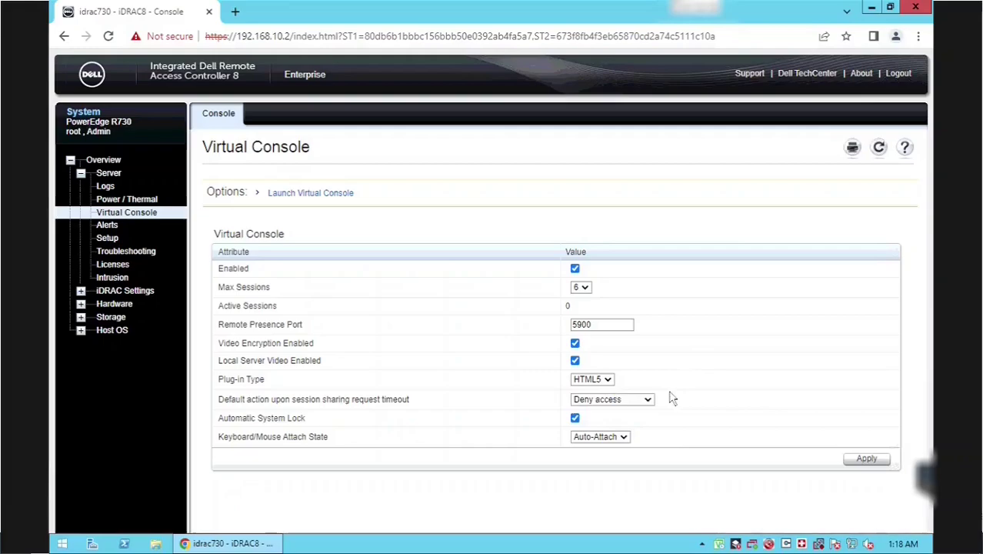
click(642, 403)
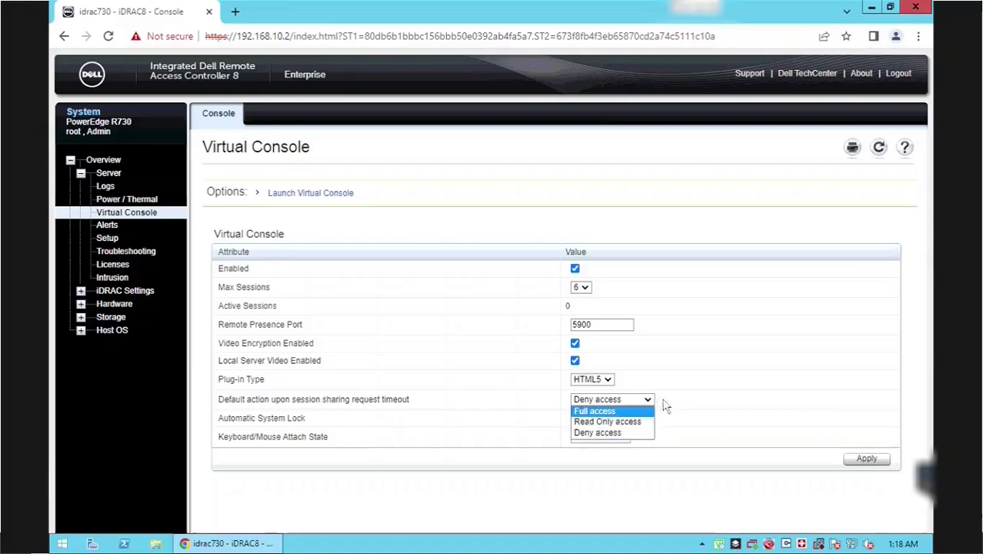
click(619, 412)
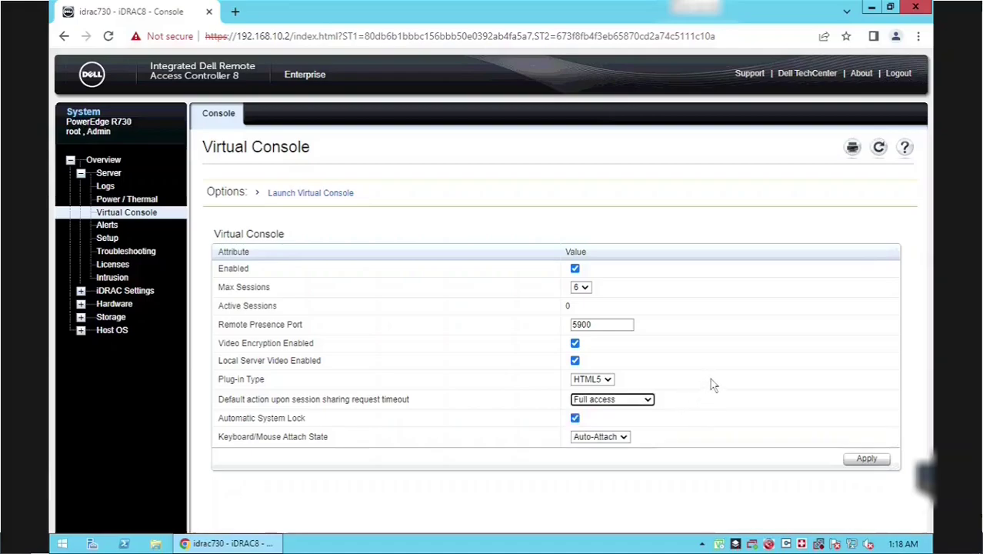
click(867, 459)
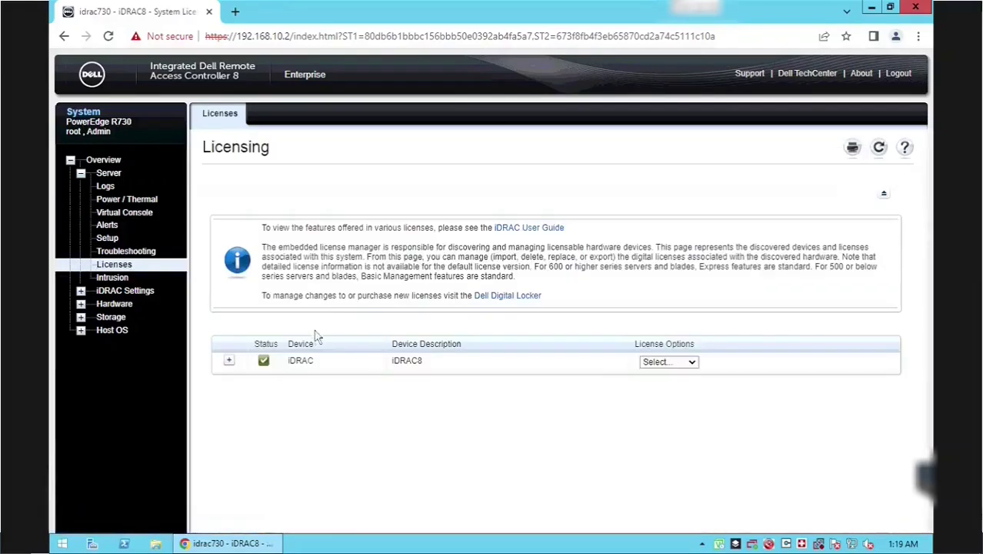
- Expand the iDRAC license row to reveal the Perpetual iDRAC8 Enterprise License
click(227, 362)
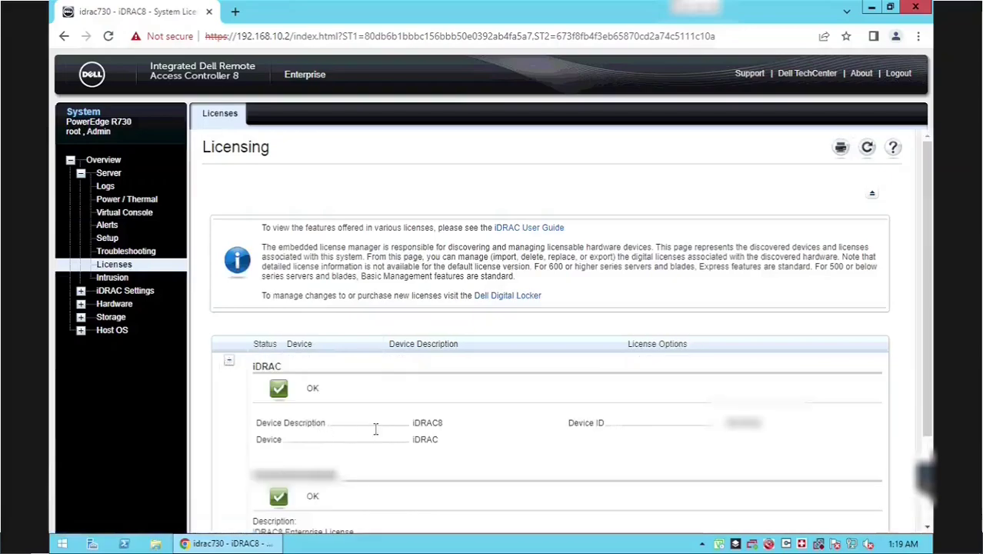
scroll(342, 451, down, 3)
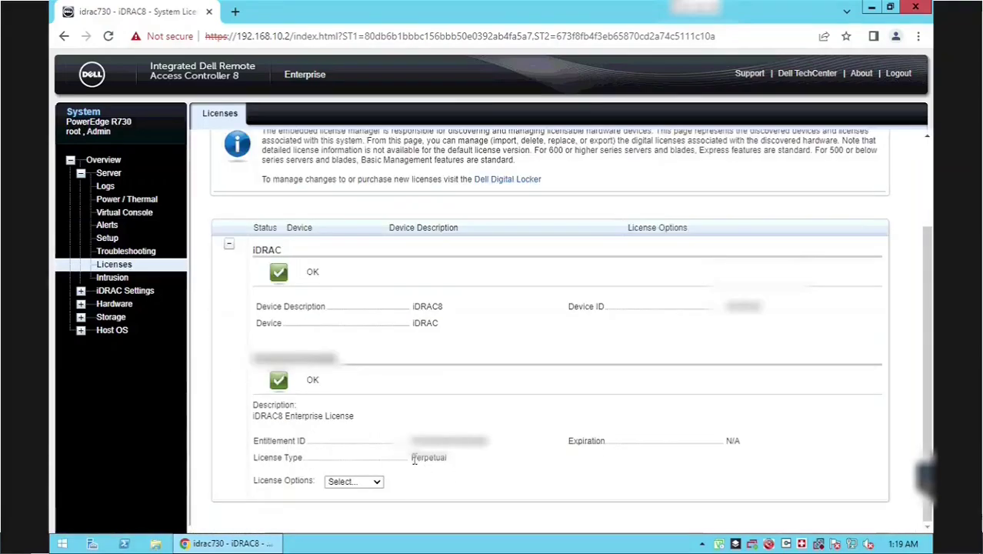
double_click(444, 459)
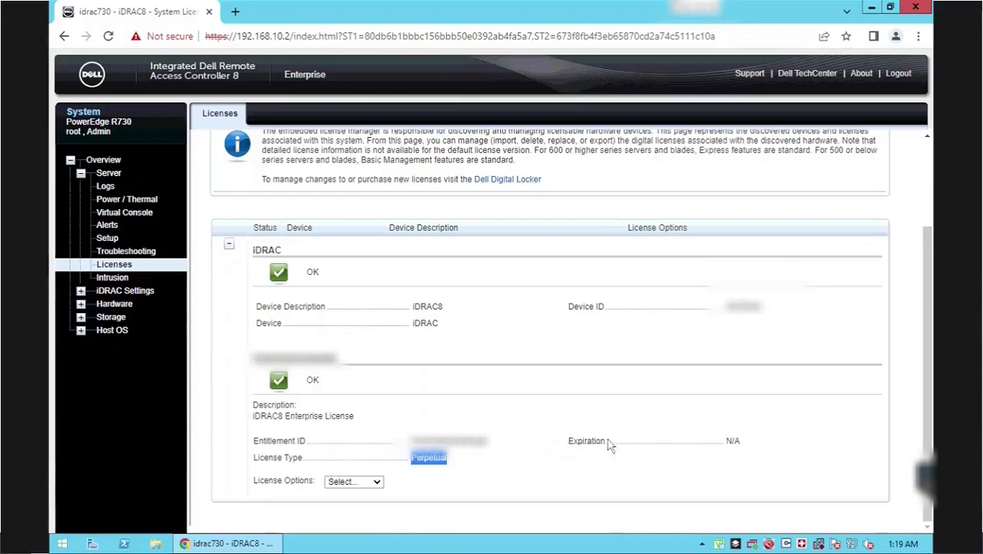
drag(257, 416, 367, 420)
click(646, 444)
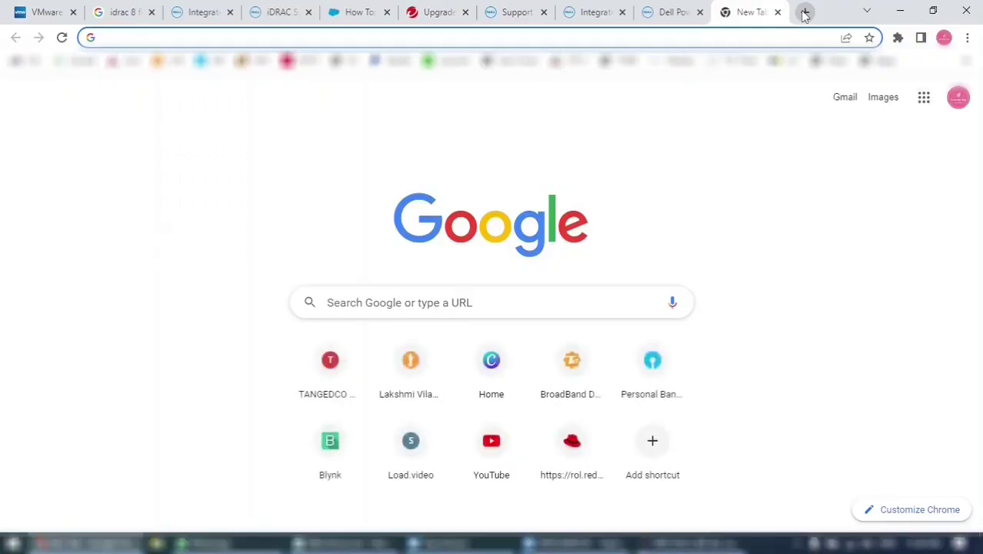
- Go to the VMware website by entering 'vmware' in the Chrome omnibox
text(vmware)
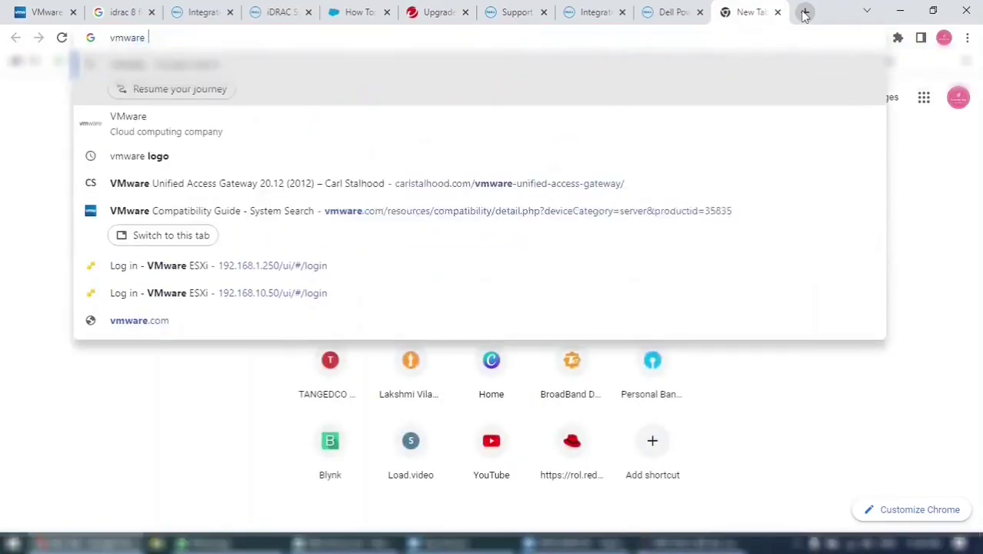
key(BackSpace)
key(ctrl+Return)
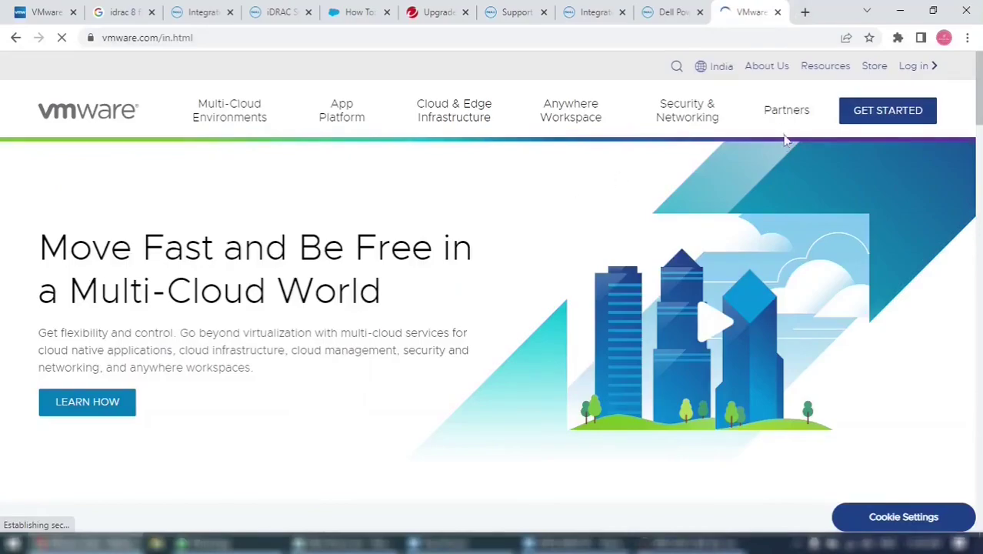
- Reach the All Downloads listing through Resources and Product Downloads
click(829, 71)
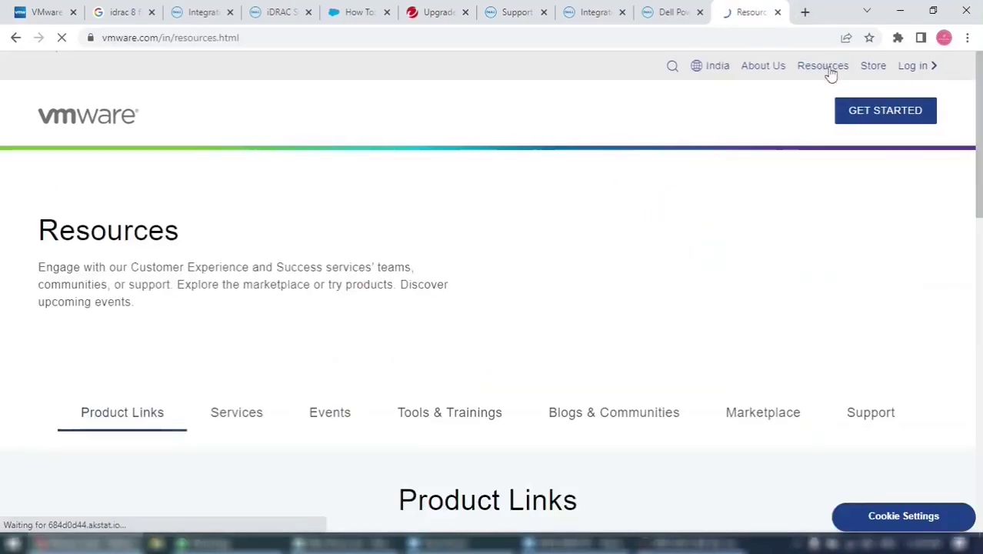
scroll(711, 285, down, 2)
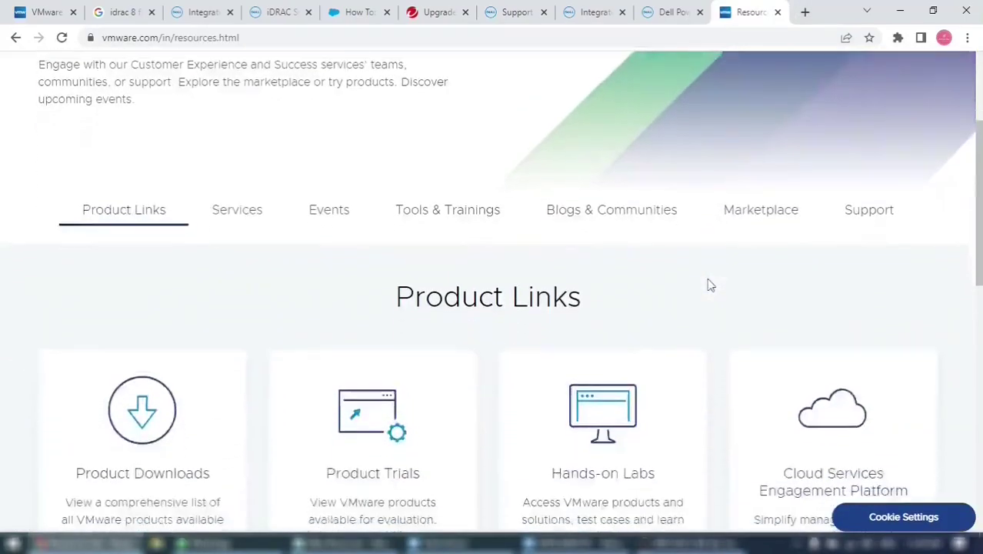
scroll(712, 285, down, 2)
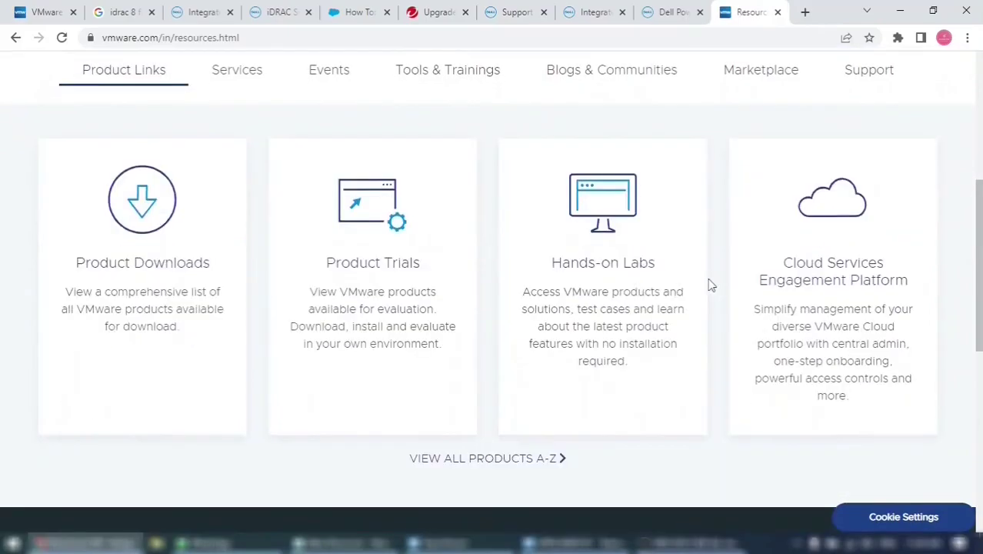
click(141, 223)
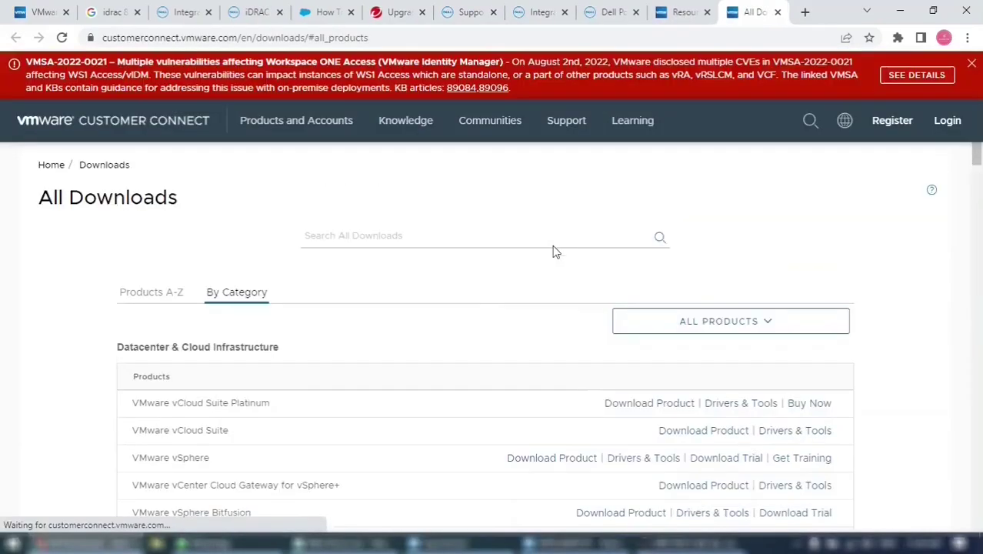
- Open the vSphere download page and show the ESXi 8.0 ISO image's file details
scroll(537, 243, down, 1)
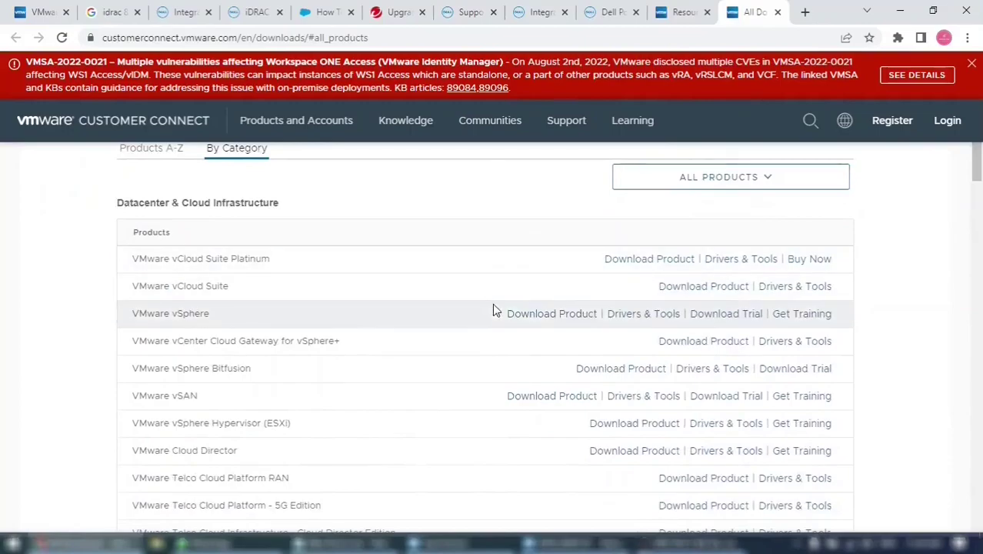
click(524, 323)
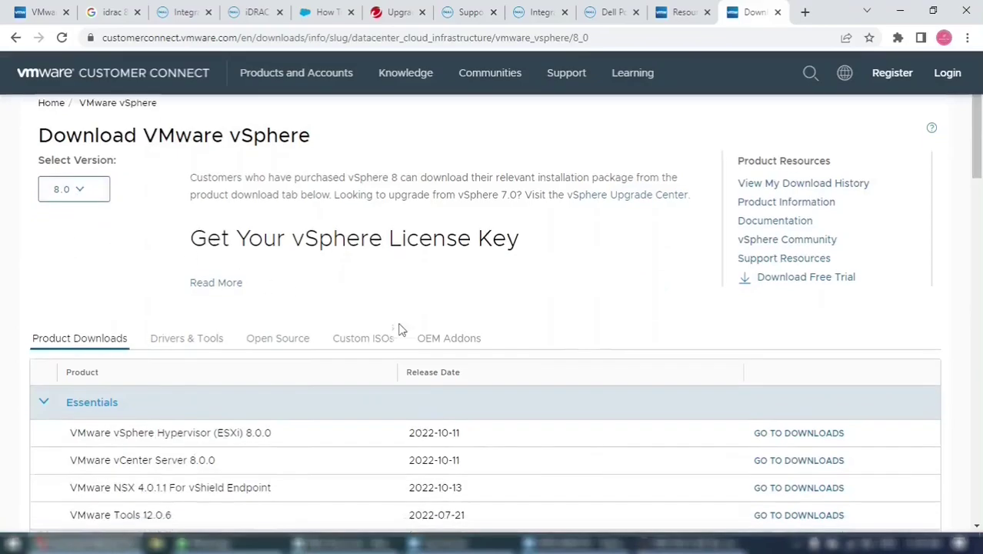
scroll(559, 331, down, 1)
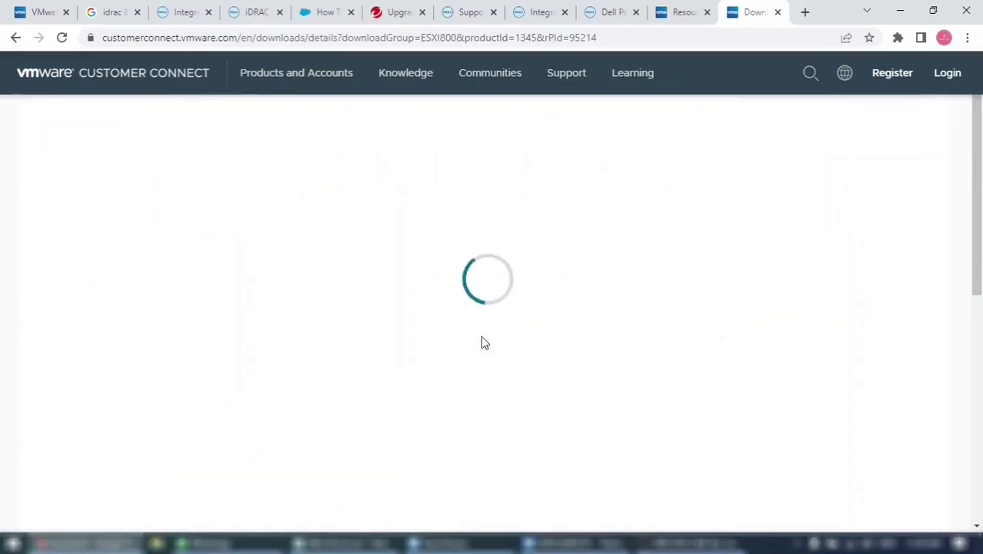
scroll(521, 311, down, 3)
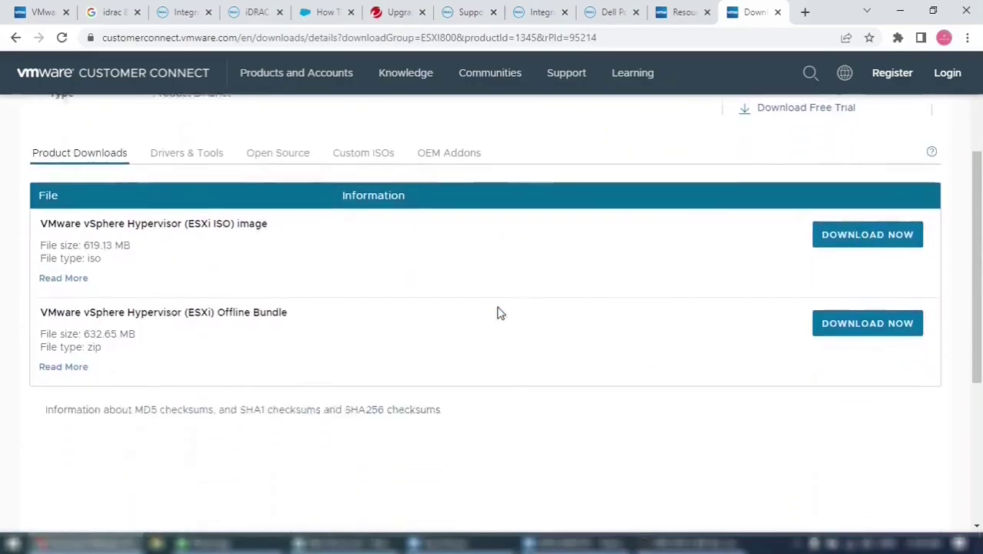
click(63, 247)
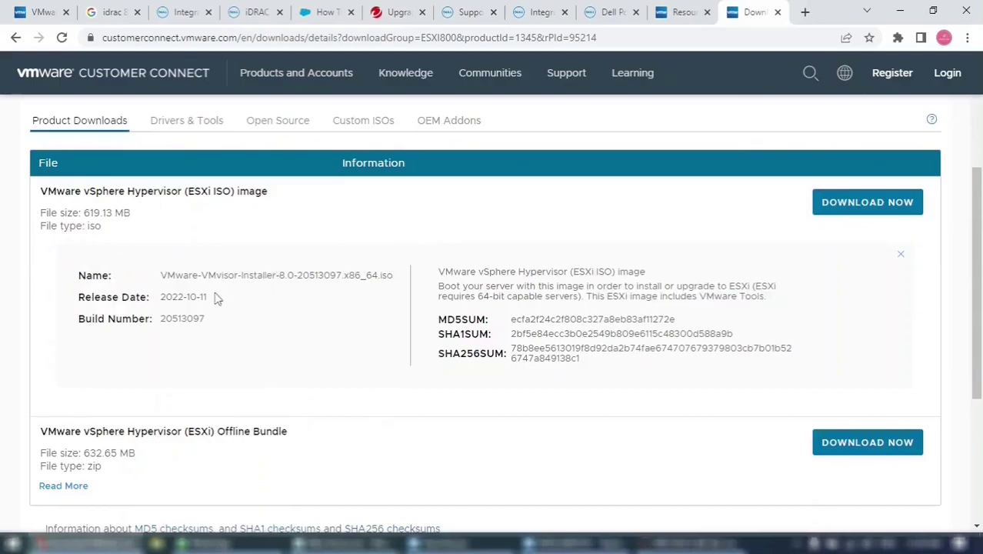
- Compare the ISO's release date with today's date, then request the ISO download
drag(215, 300, 165, 297)
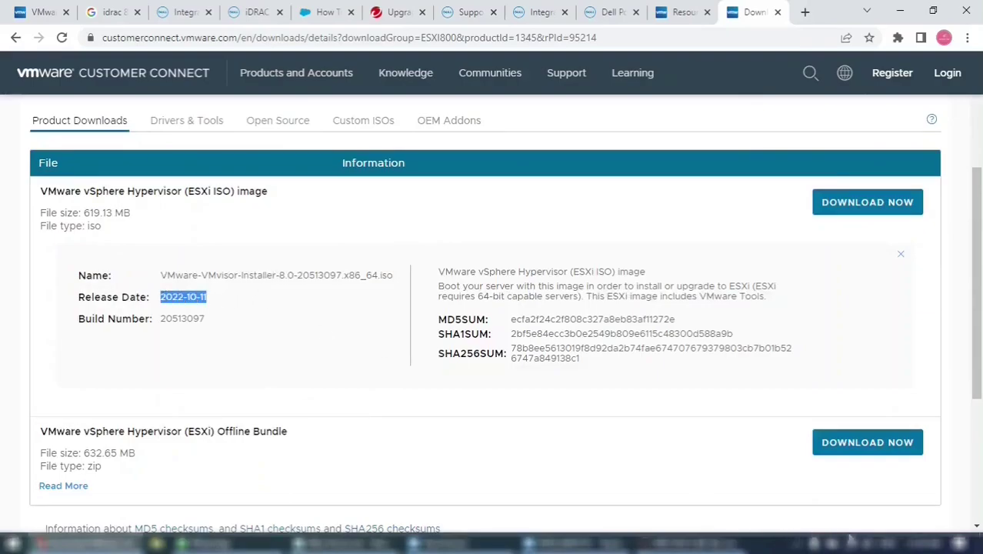
click(922, 545)
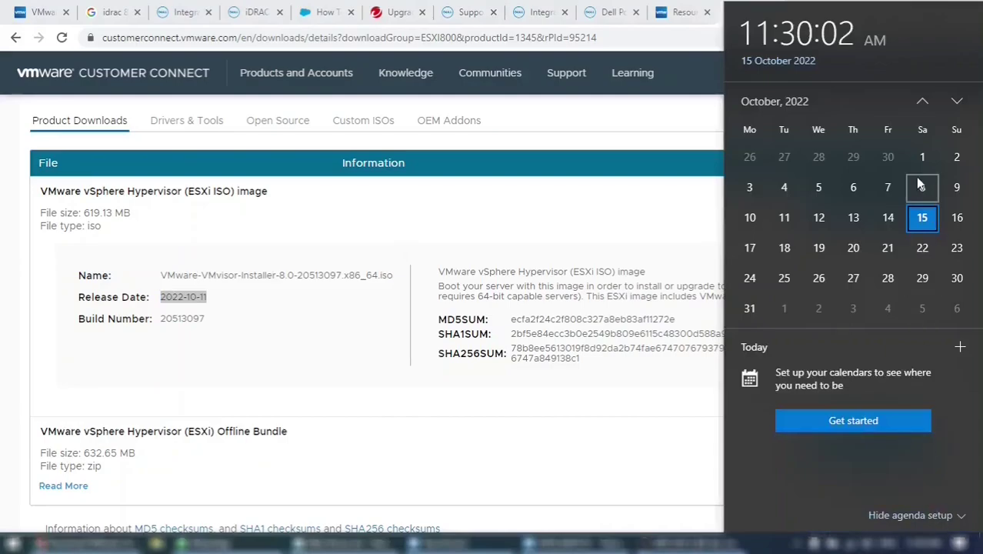
click(327, 358)
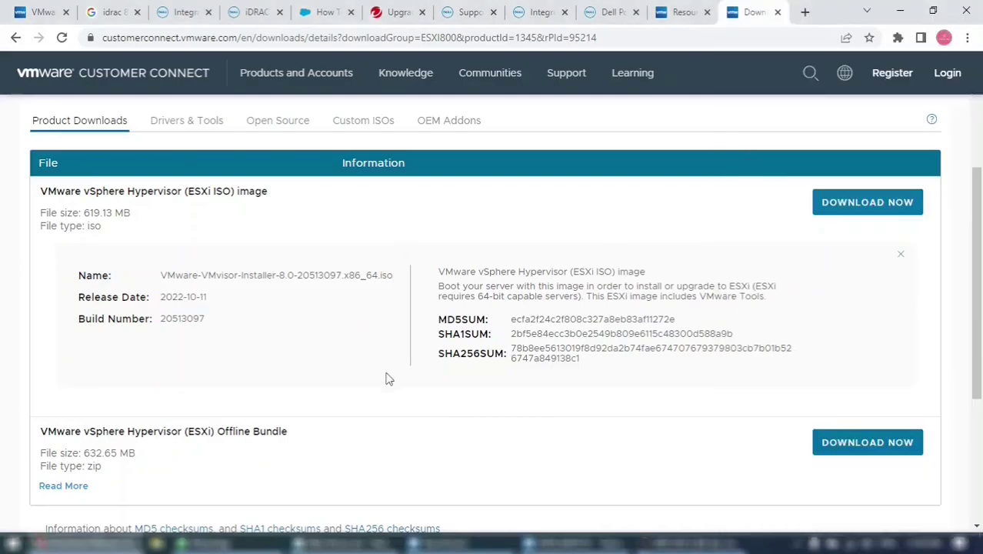
scroll(388, 379, up, 2)
scroll(389, 379, up, 1)
click(870, 346)
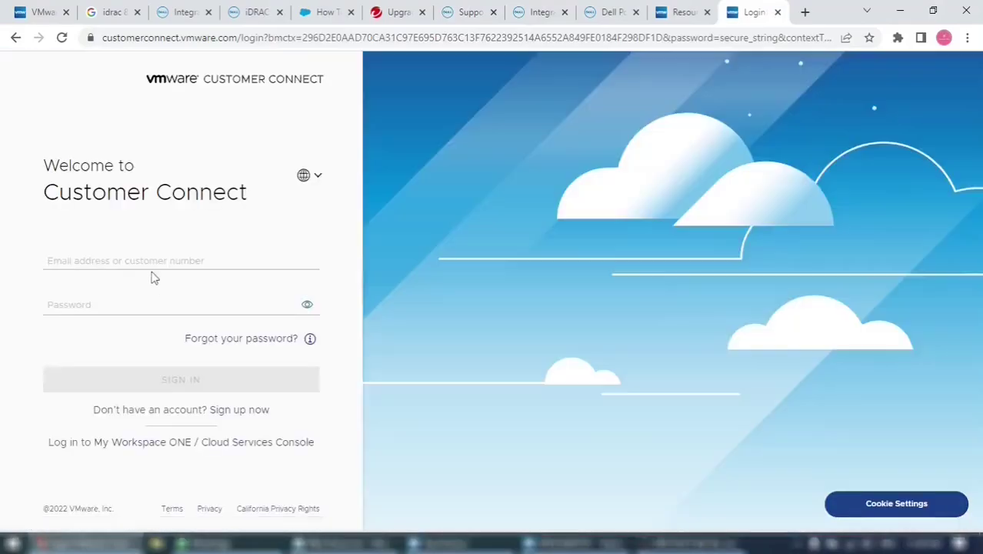
- Sign in, accept the VMware General Terms to start the 619 MB ISO download, and show Custom ISOs
click(149, 261)
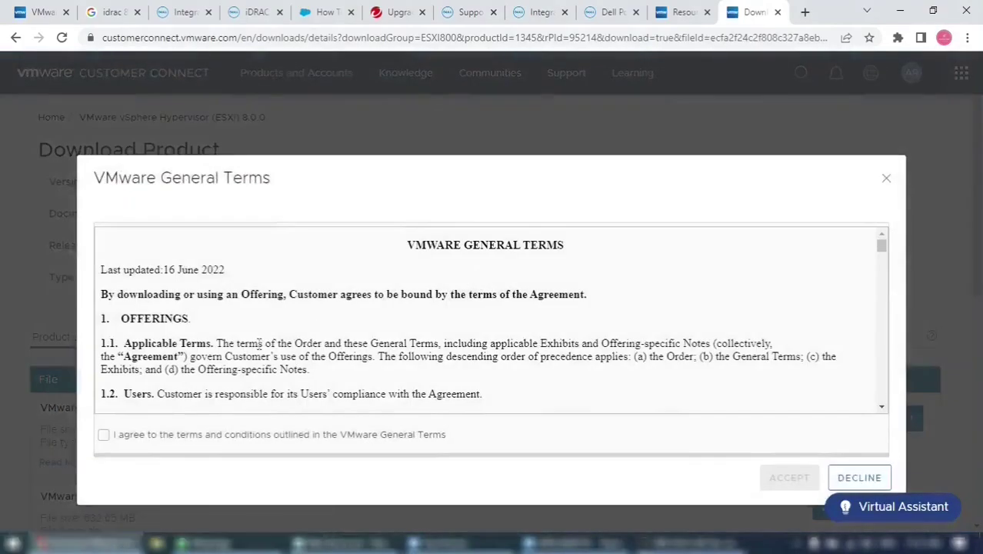
click(104, 435)
scroll(480, 402, down, 2)
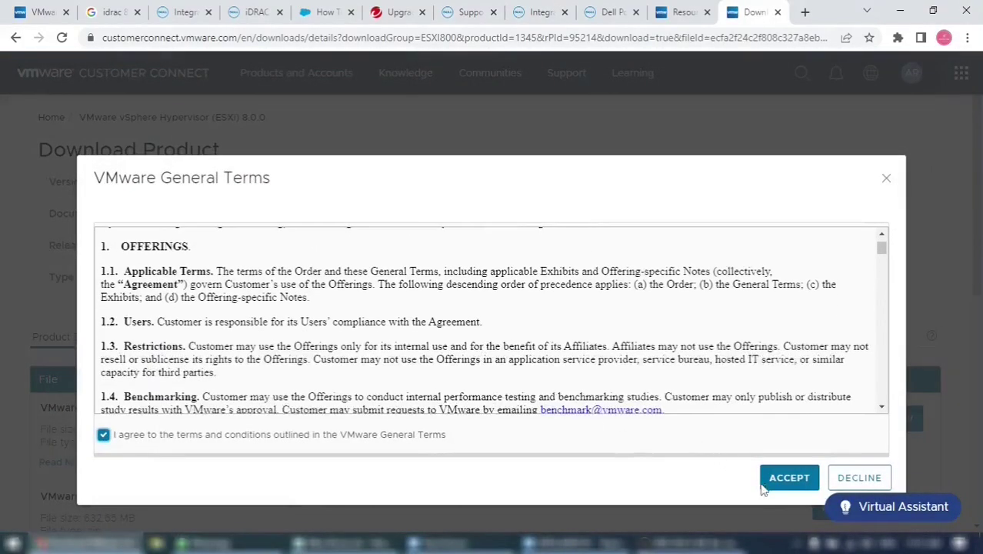
click(777, 479)
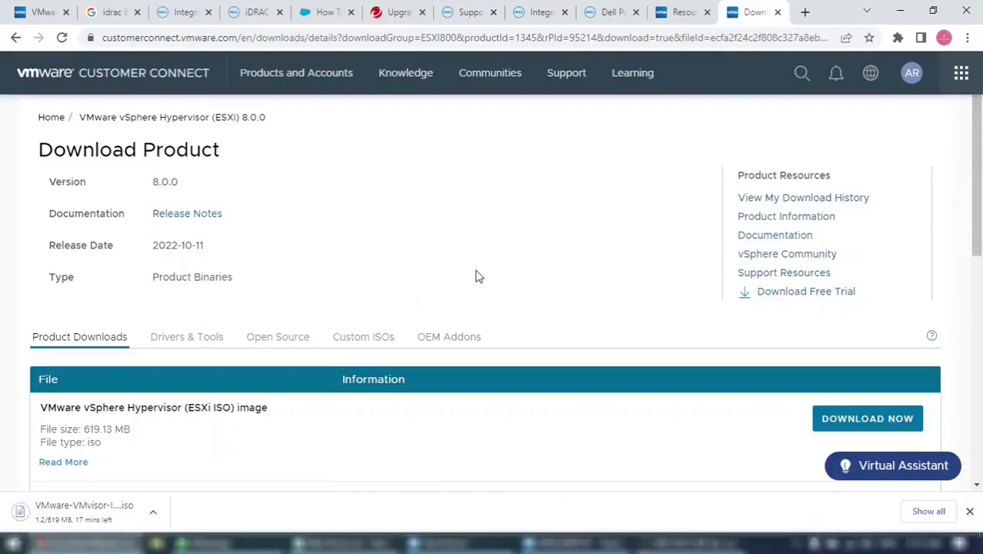
click(363, 337)
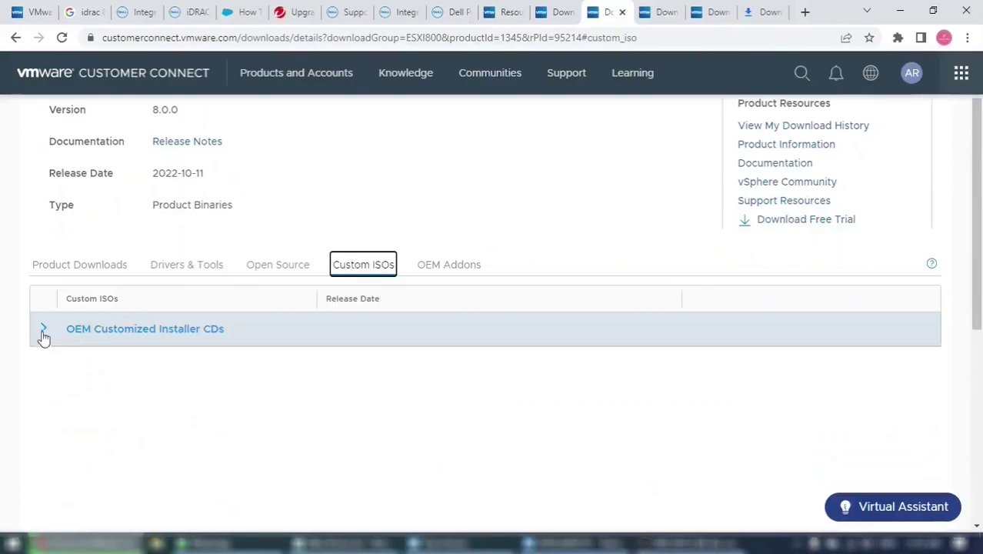
- Download the DellEMC Custom Image for ESXi 8.0 Install CD and view all browser downloads
click(43, 330)
scroll(270, 262, down, 2)
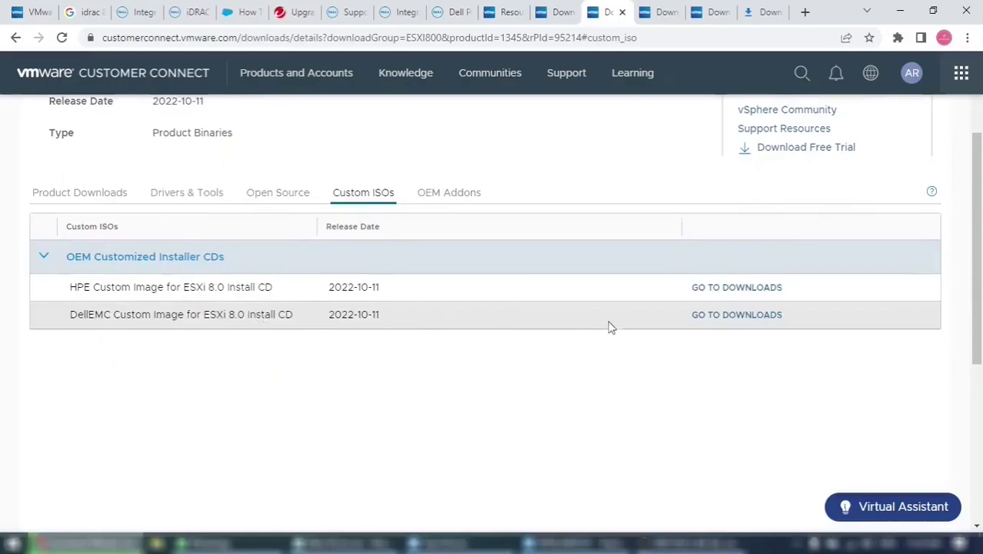
click(710, 317)
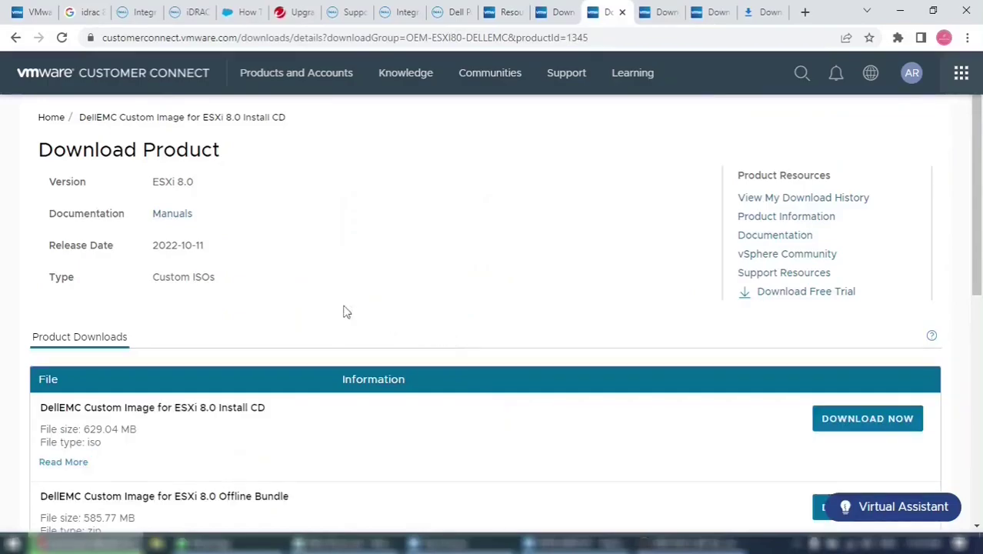
scroll(334, 300, down, 2)
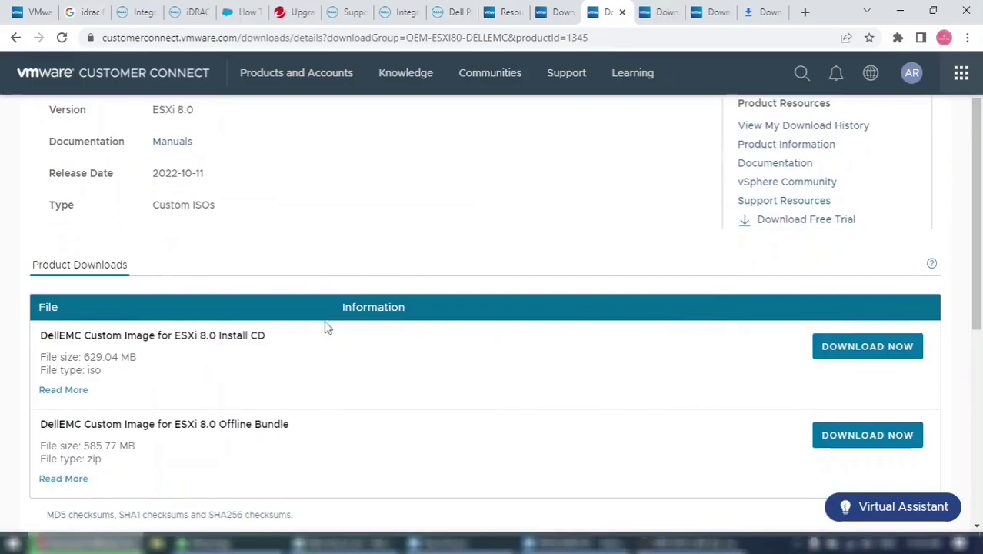
click(825, 348)
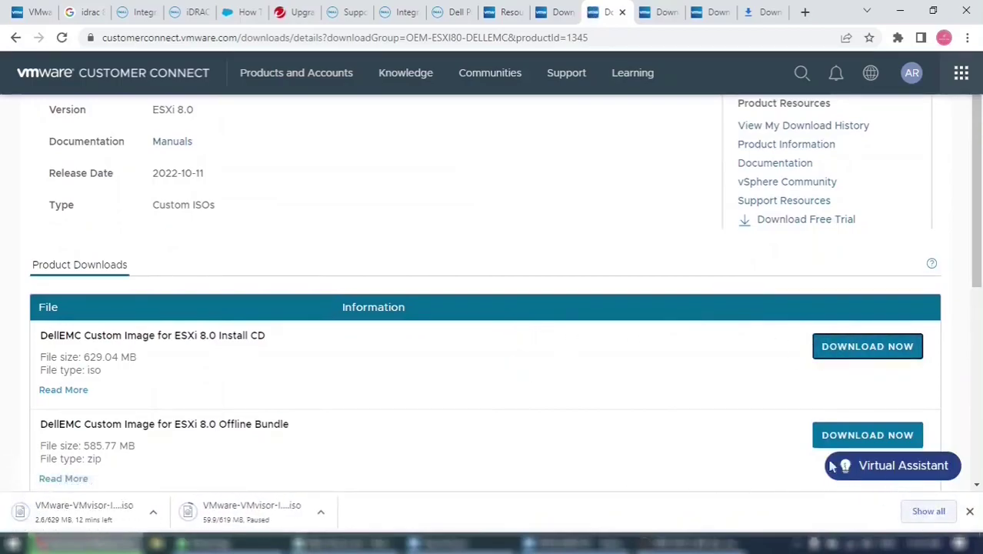
click(925, 517)
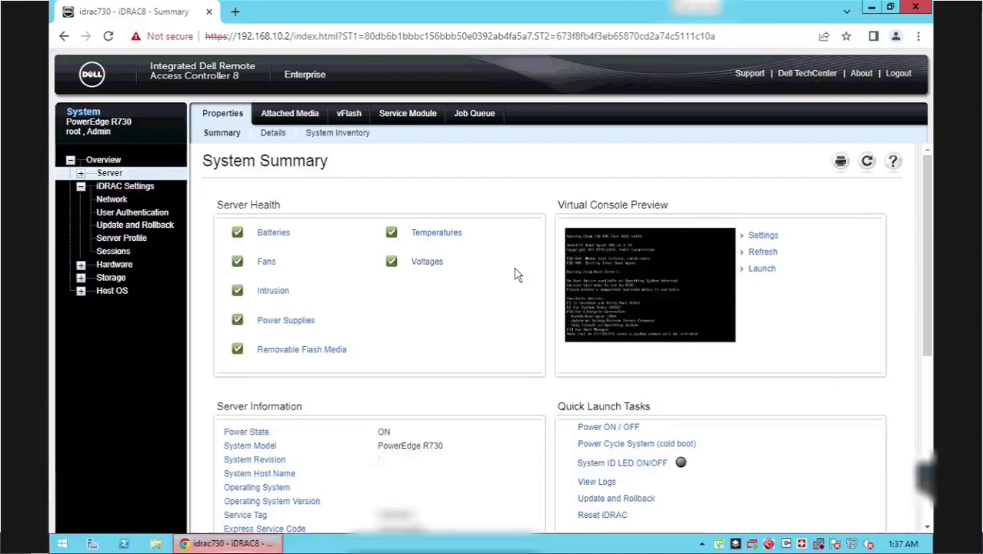
- Always allow pop-ups from 192.168.10.2, then relaunch the Virtual Console
click(758, 270)
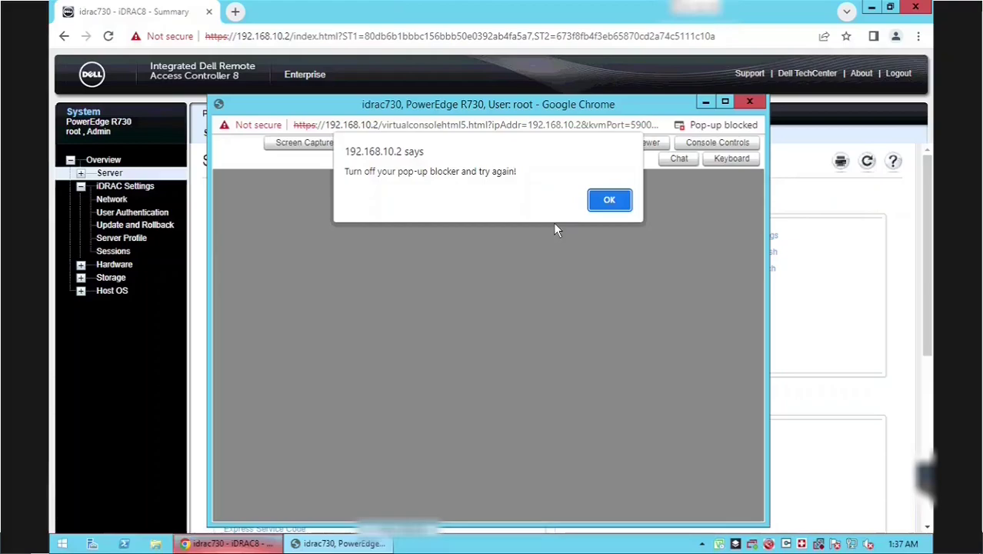
click(609, 199)
click(731, 125)
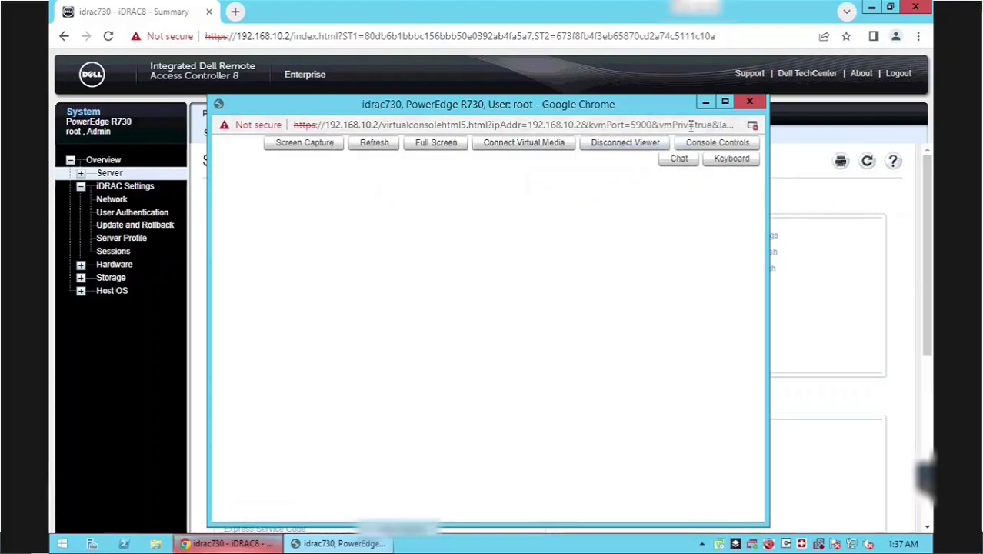
click(754, 125)
click(631, 199)
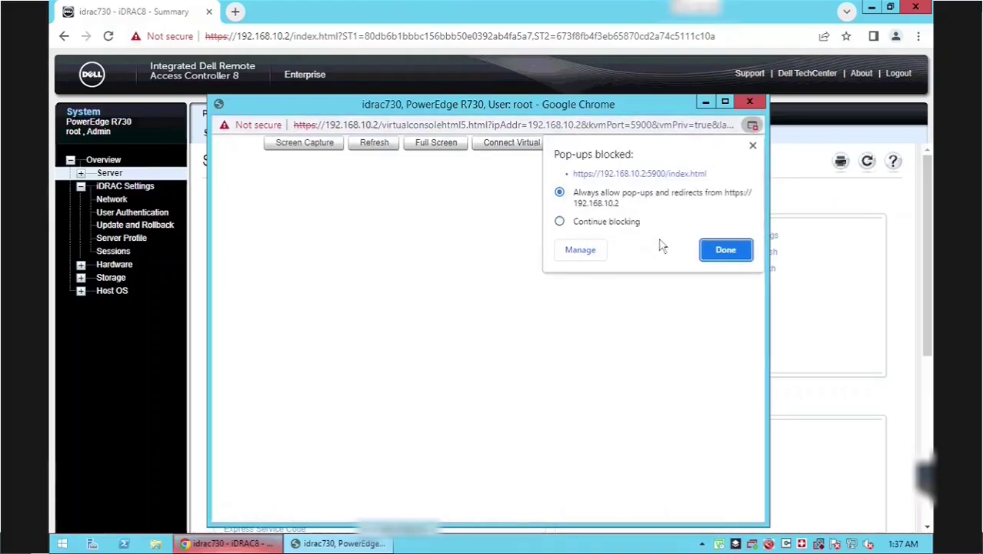
click(726, 253)
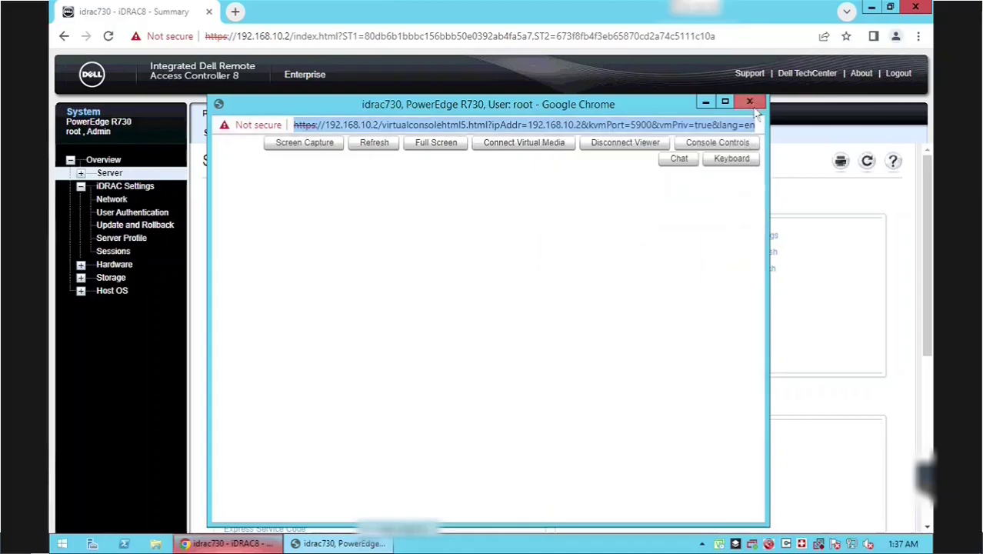
click(751, 102)
click(761, 268)
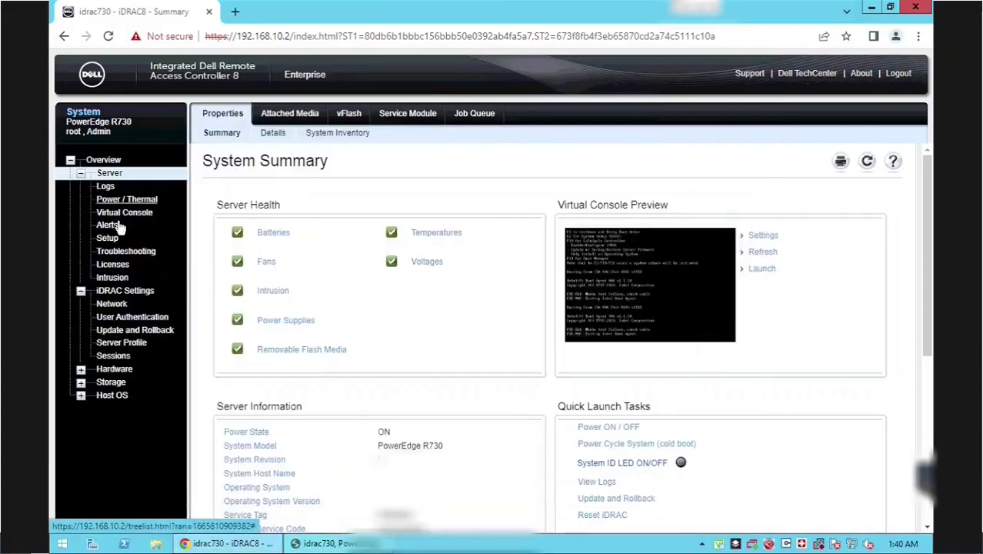
- Warm-boot the server with Power Control set to Reset System, then connect Virtual Media
click(115, 202)
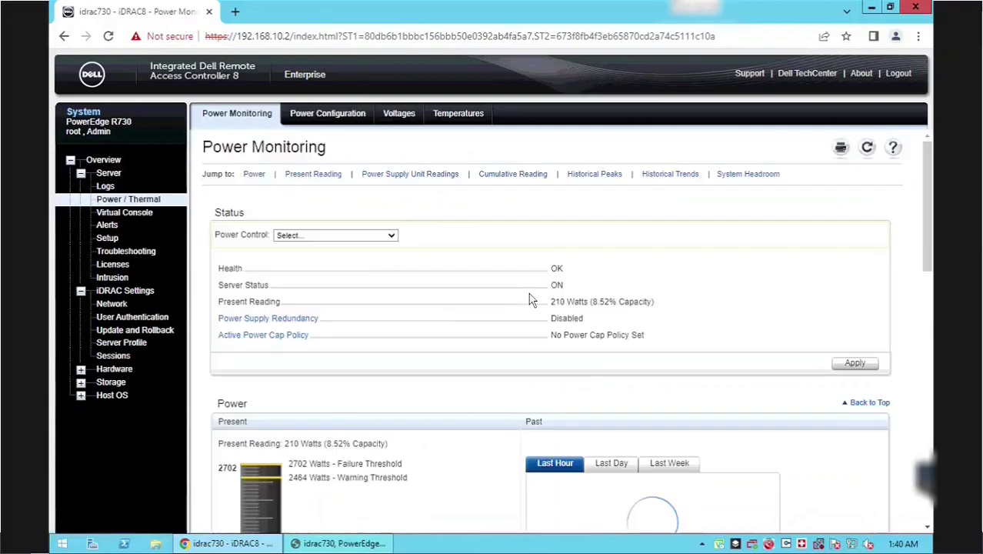
click(386, 240)
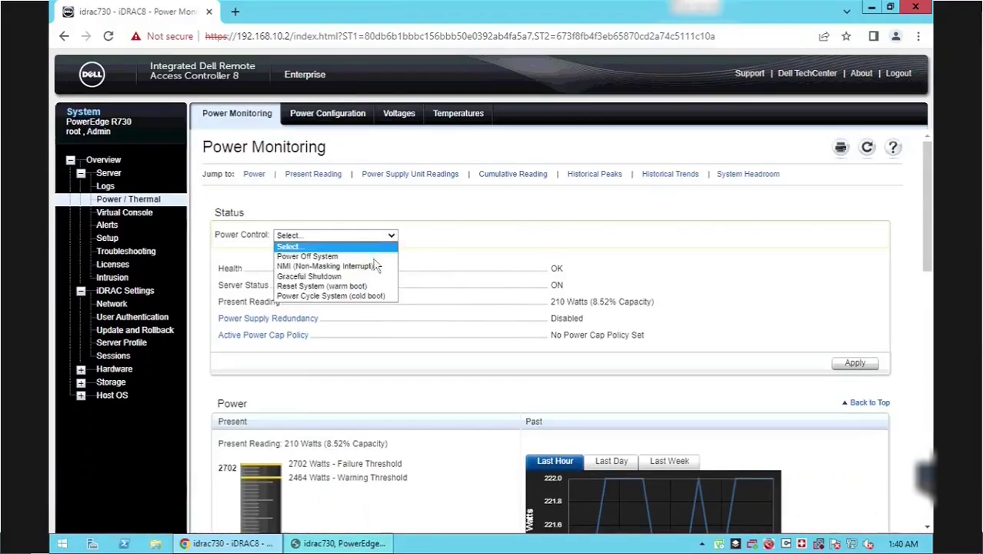
click(358, 286)
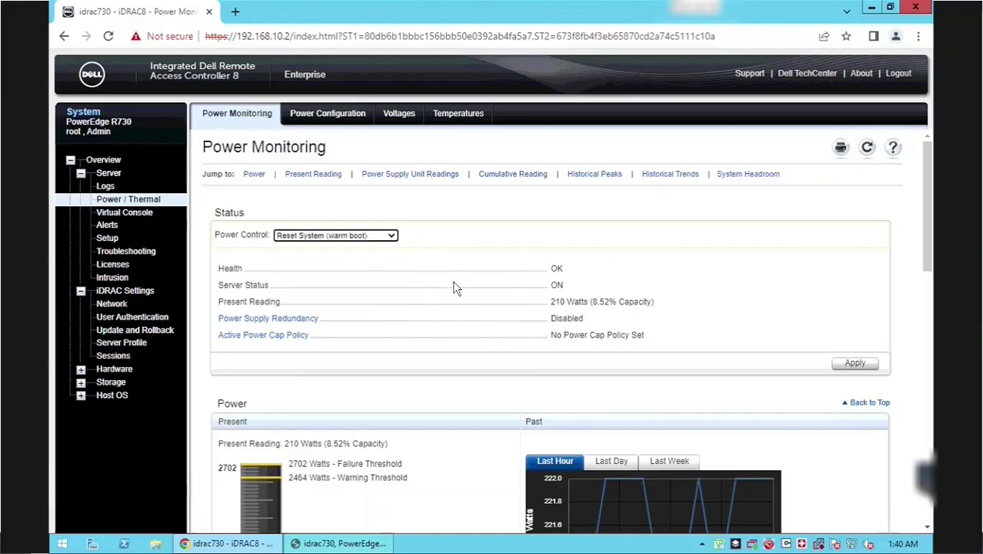
click(853, 362)
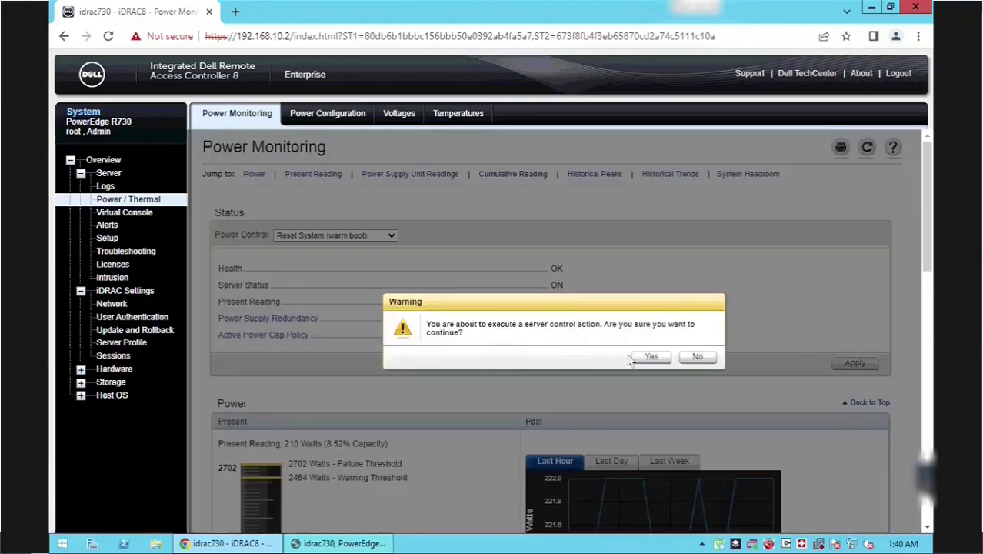
click(653, 358)
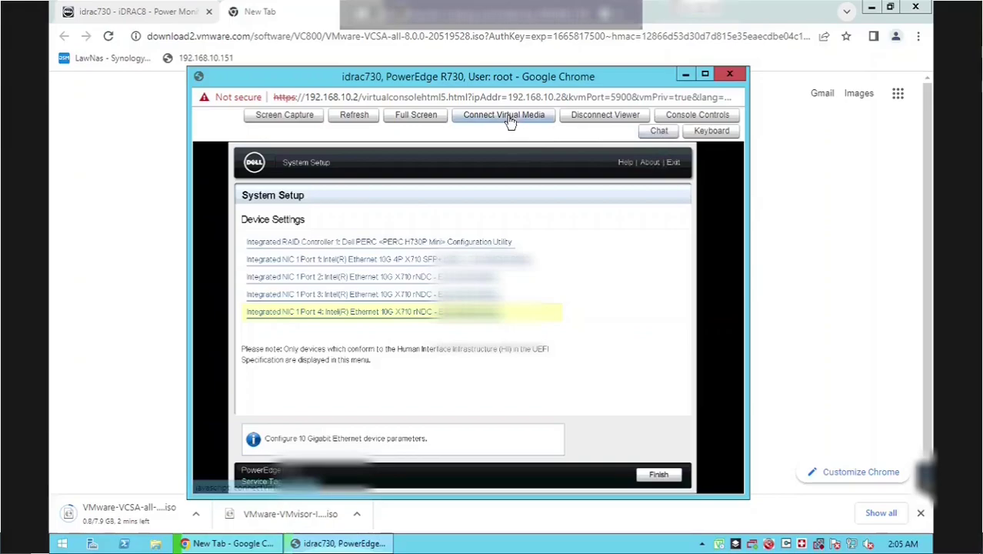
click(509, 123)
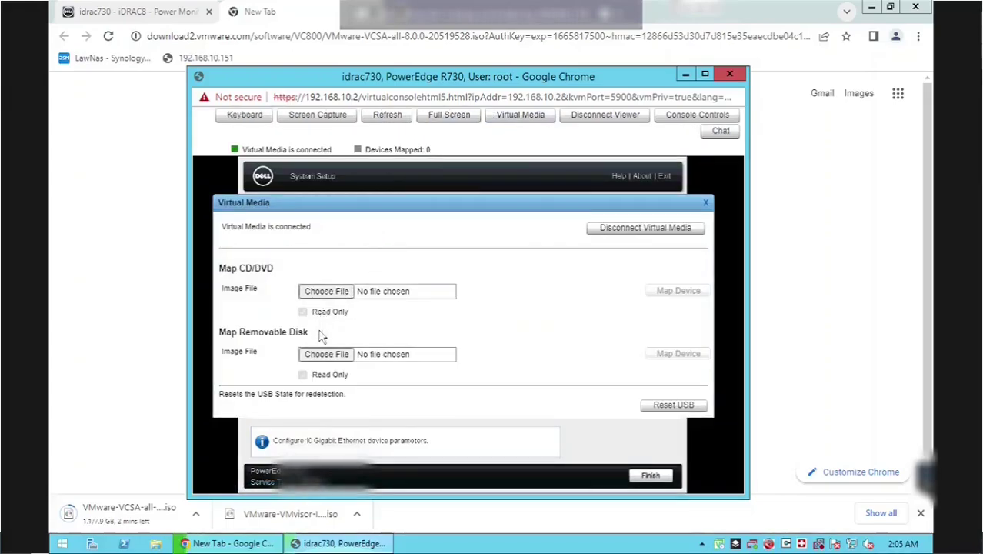
- Map the VMware-VMvisor-Installer ISO from Downloads as the server's virtual CD/DVD drive
click(327, 294)
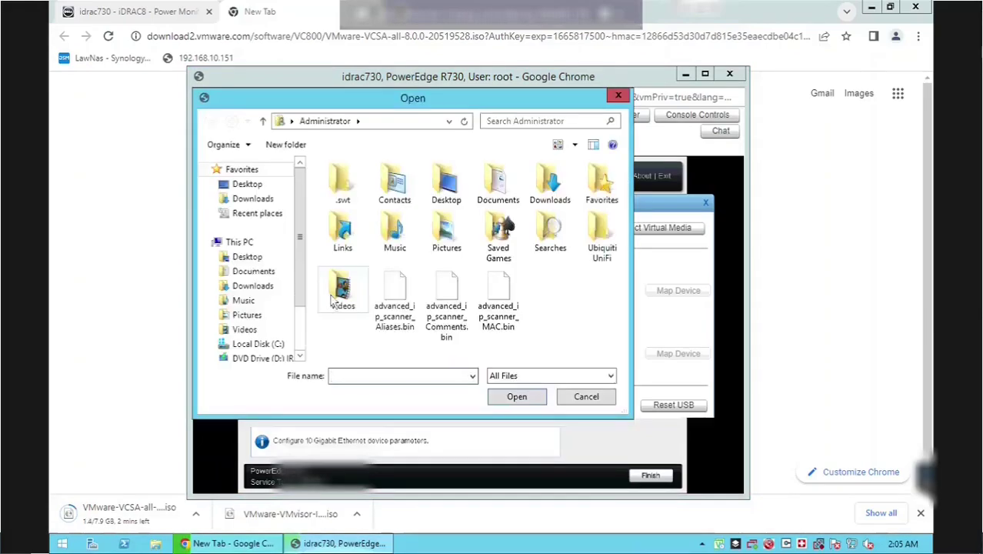
click(262, 200)
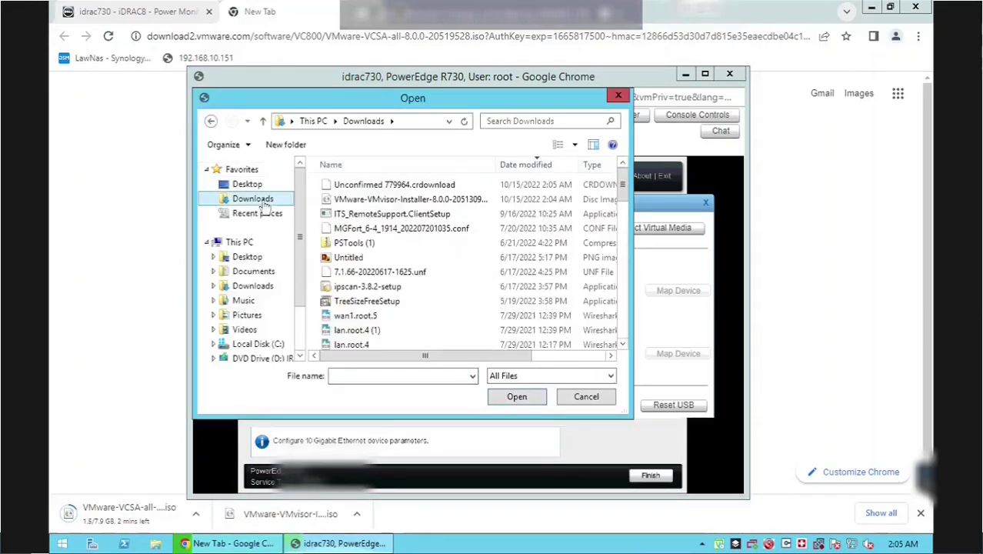
click(391, 201)
double_click(390, 200)
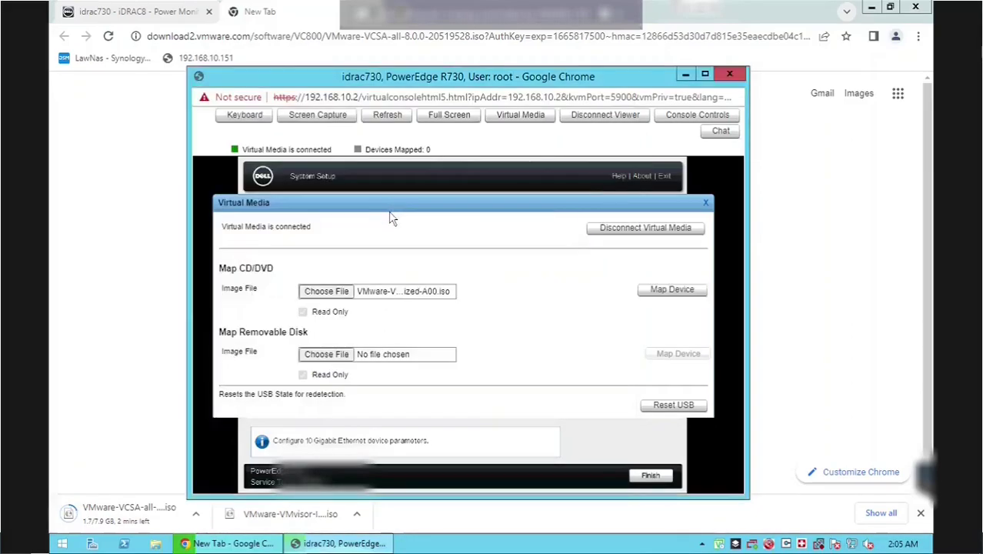
click(668, 294)
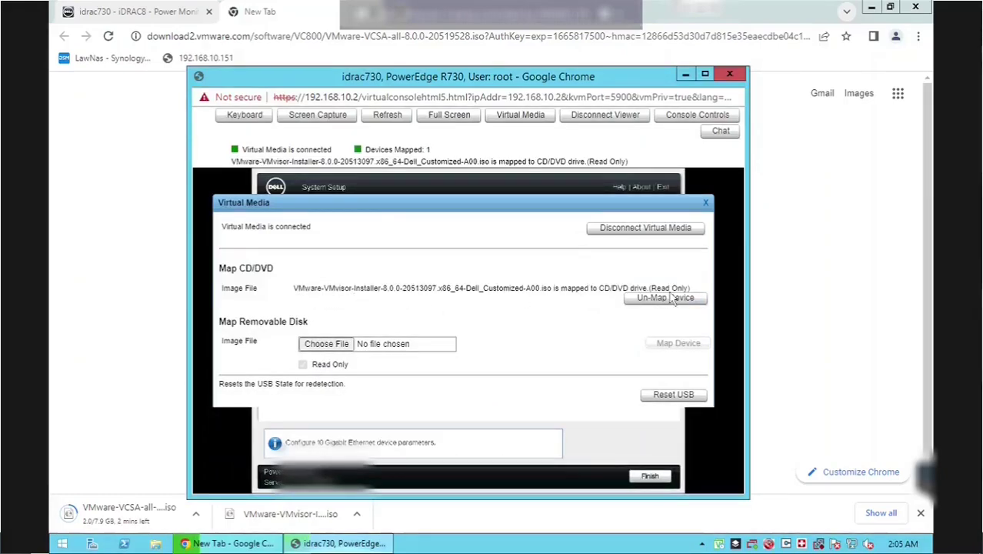
- Close Virtual Media, finish Device Settings and System Setup, and confirm the reboot
click(706, 206)
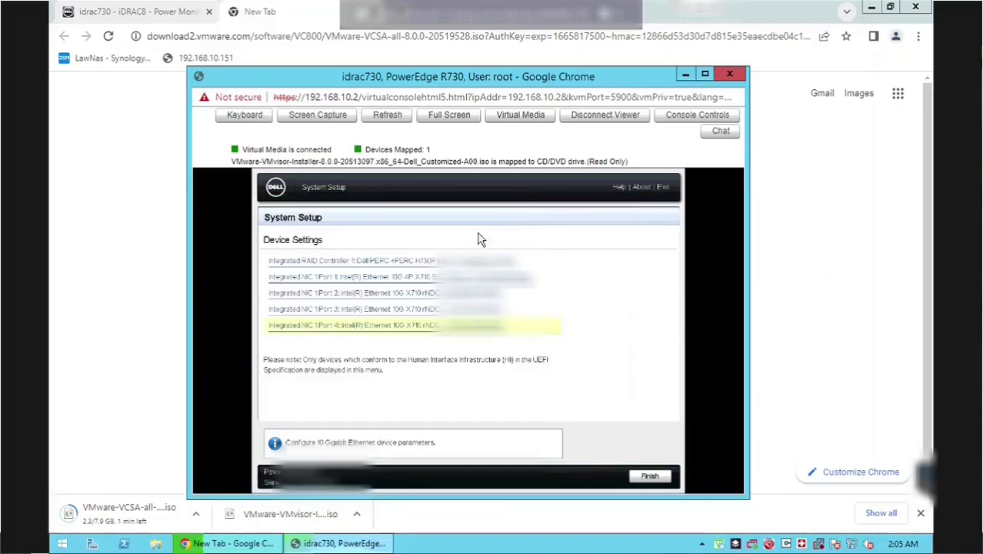
click(646, 475)
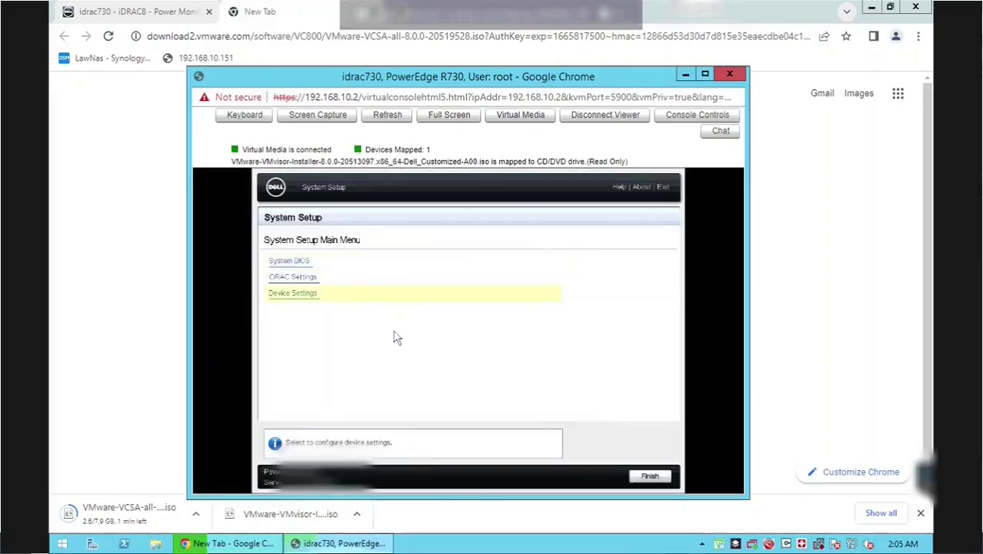
click(648, 475)
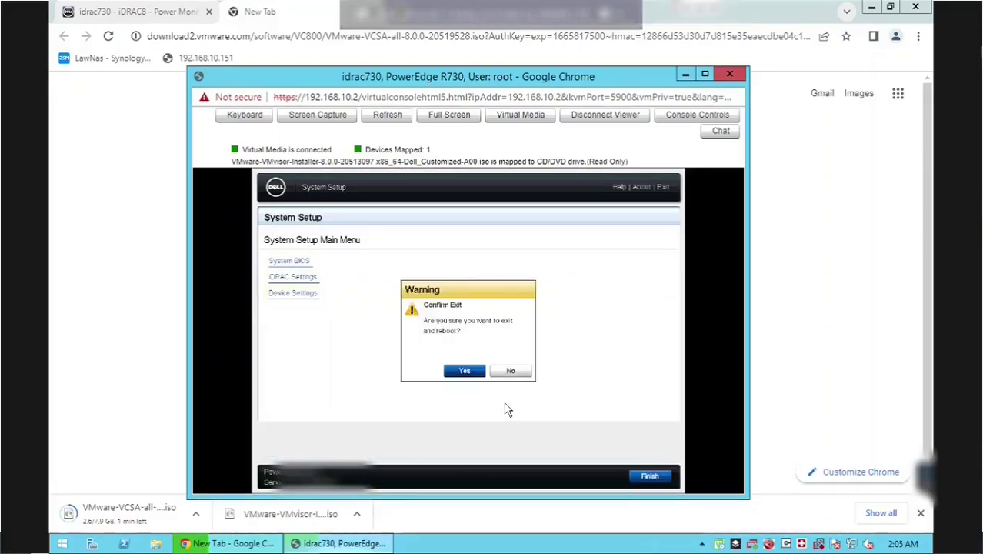
click(465, 370)
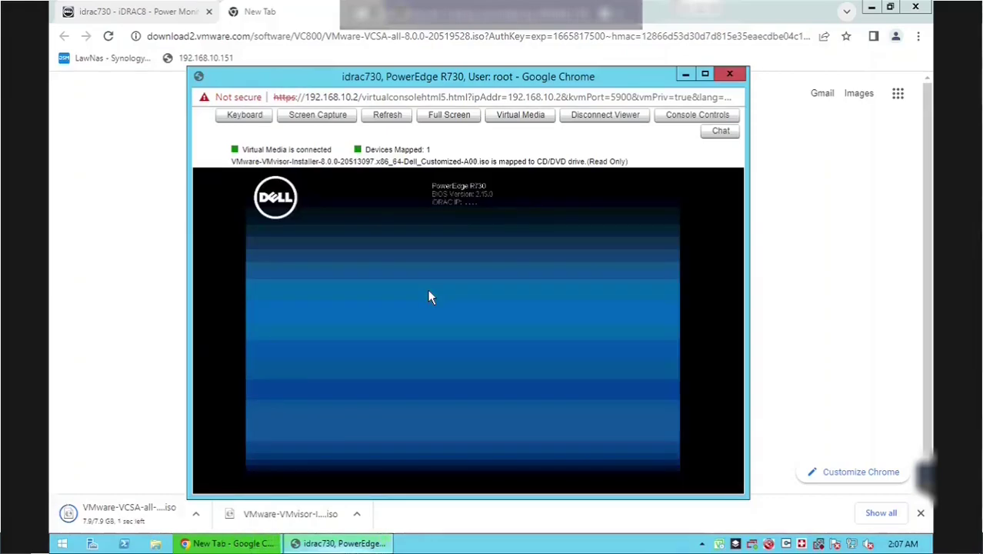
- Boot the server once from the Virtual Optical Drive through the F11 one-shot BIOS Boot Menu
key(F11)
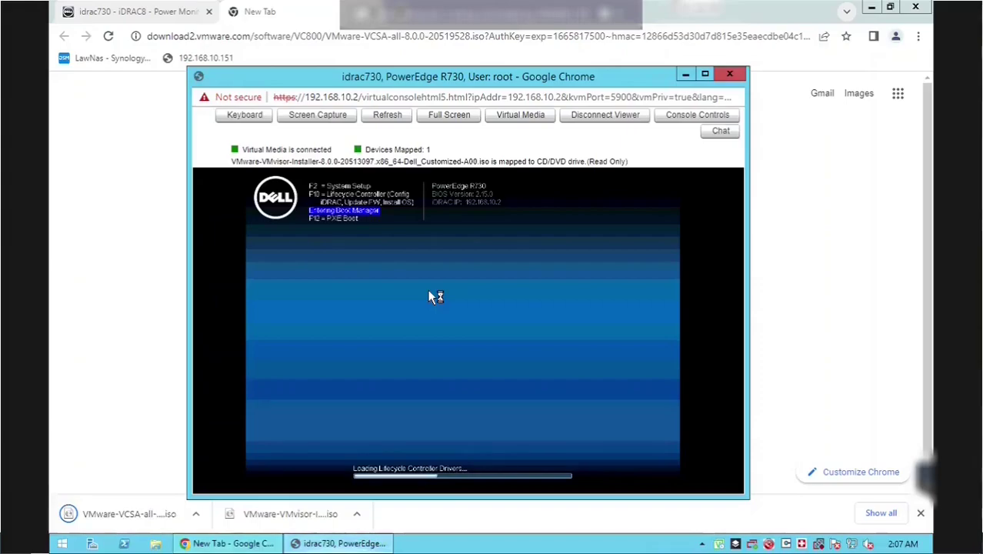
double_click(516, 76)
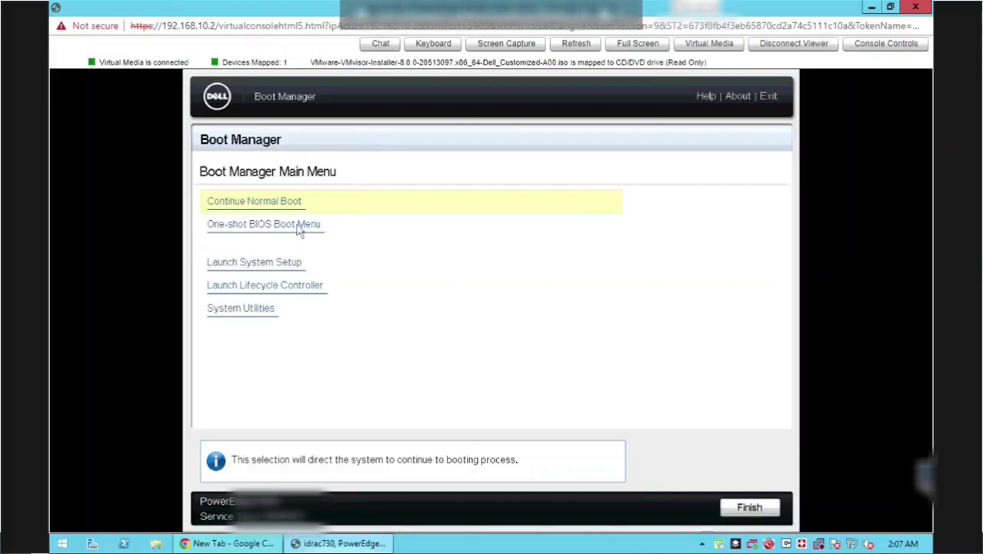
click(300, 228)
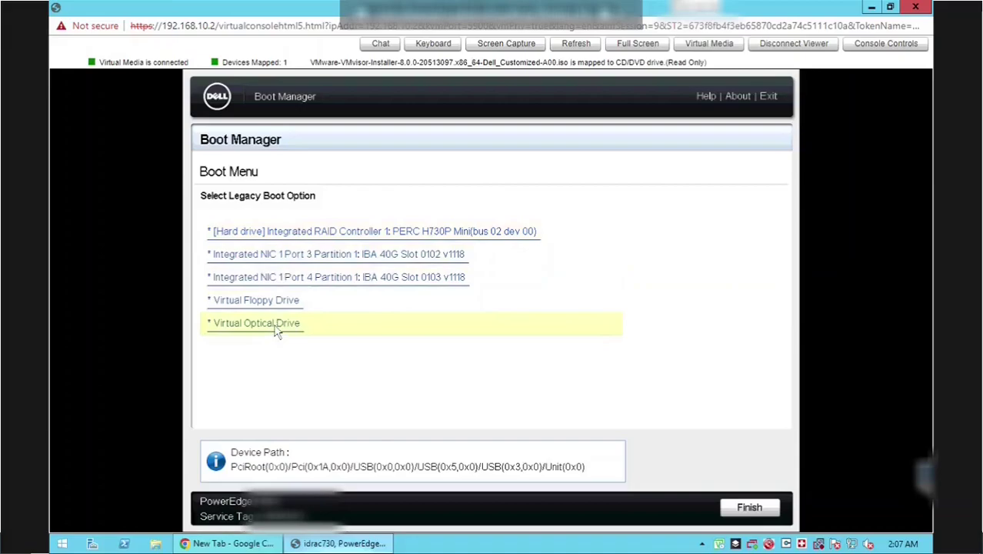
click(275, 326)
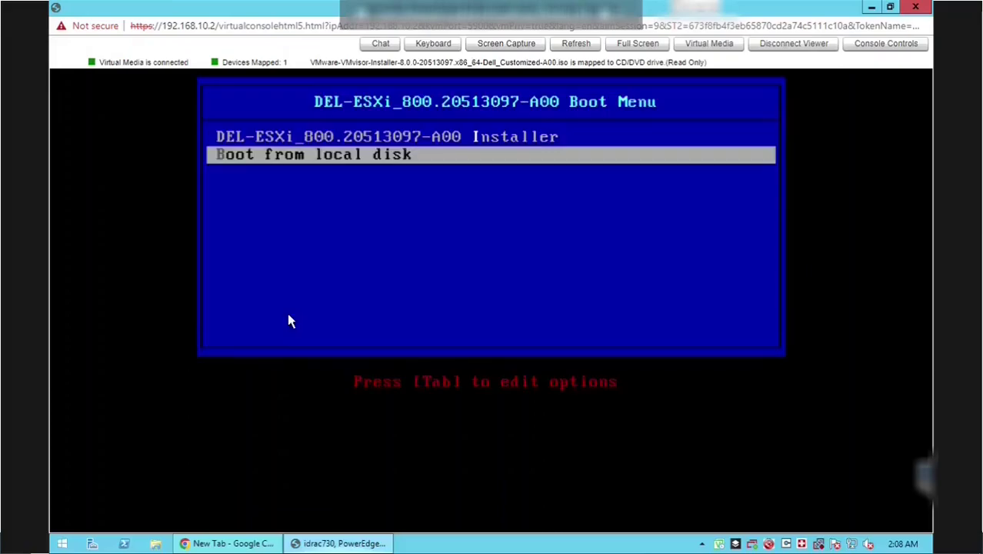
- Start the ESXi Installer boot entry and continue past the welcome screen into the licence agreement
key(Up)
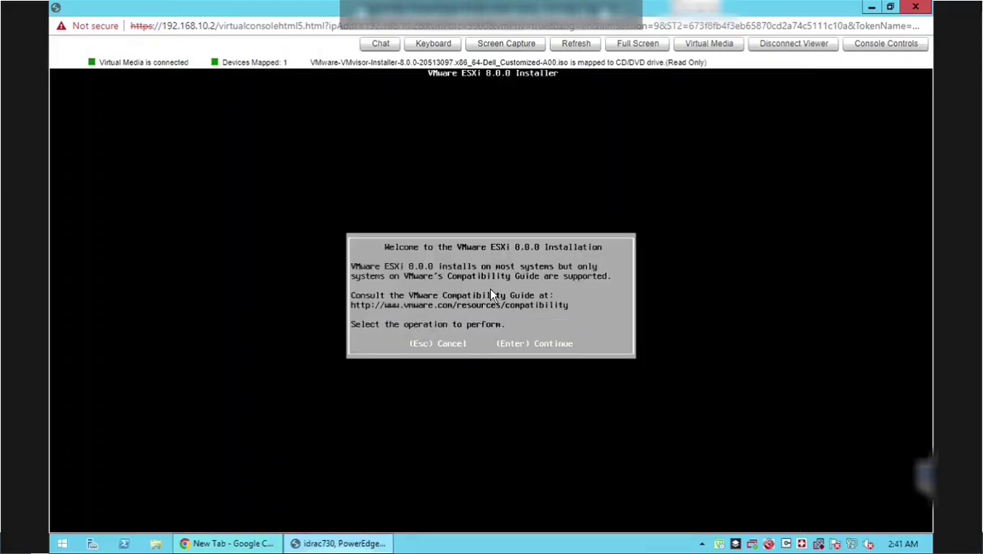
key(Return)
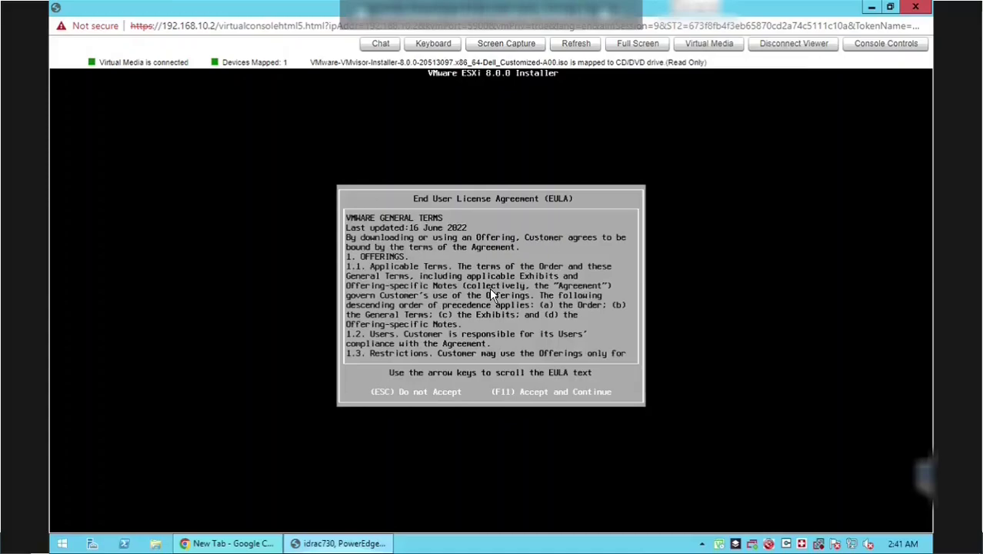
key(Down)
key(Down)
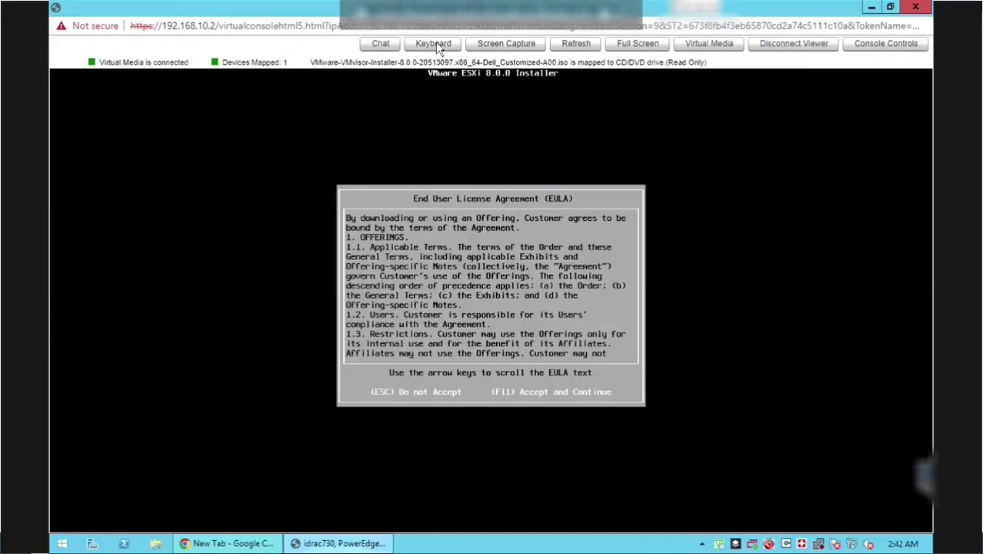
- Send F11 from the on-screen Keyboard panel to accept the licence, then close the panel
click(436, 43)
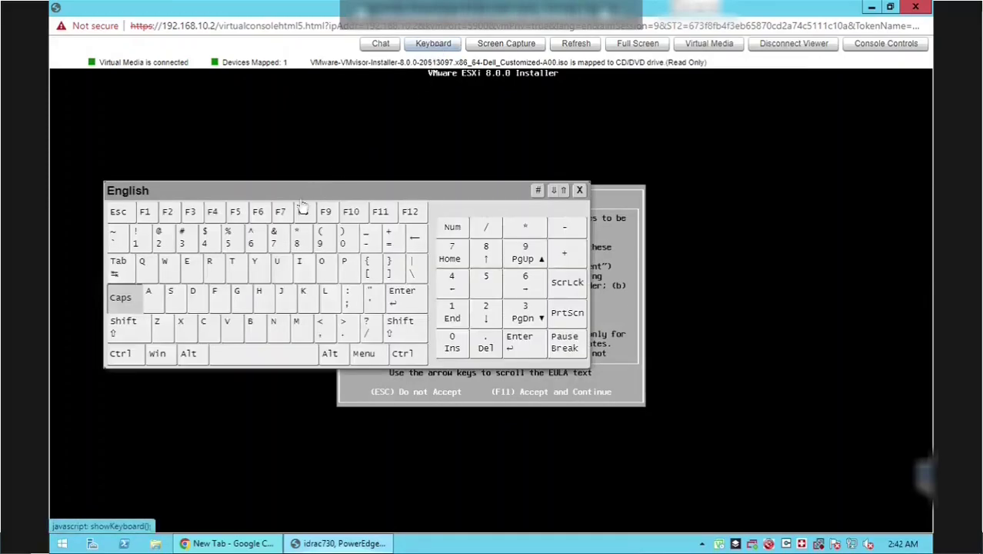
click(382, 216)
drag(422, 177, 418, 137)
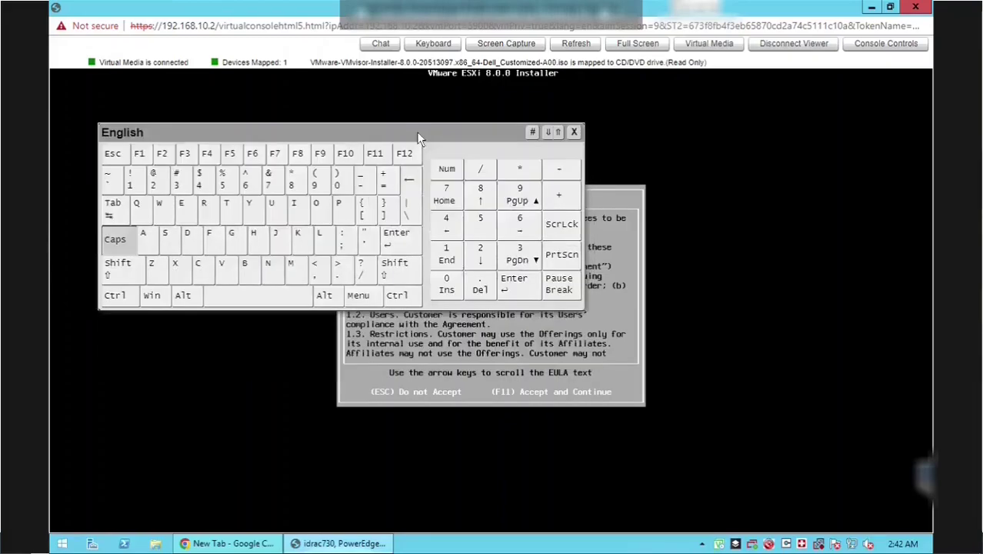
click(574, 133)
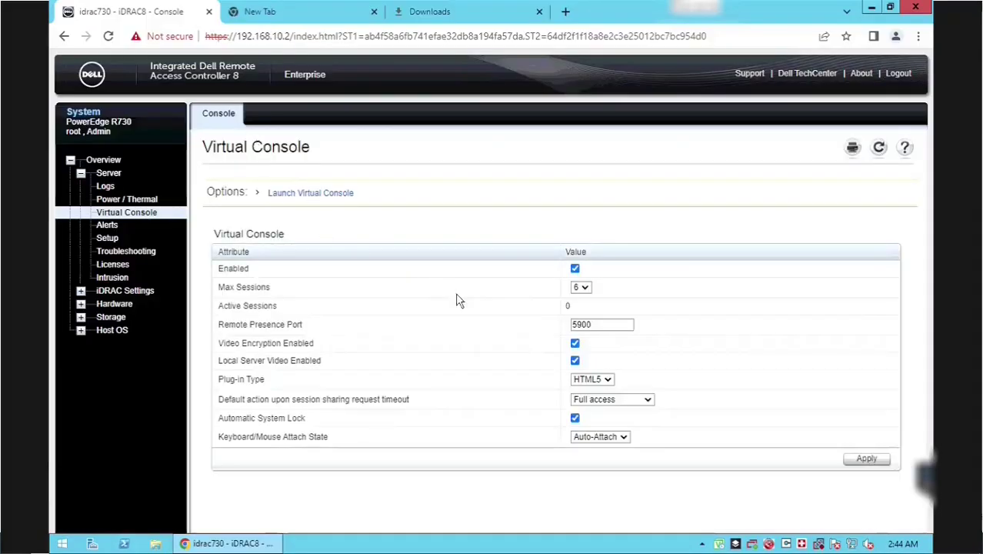
- Set the virtual console Plug-in Type to Java and apply it
click(590, 380)
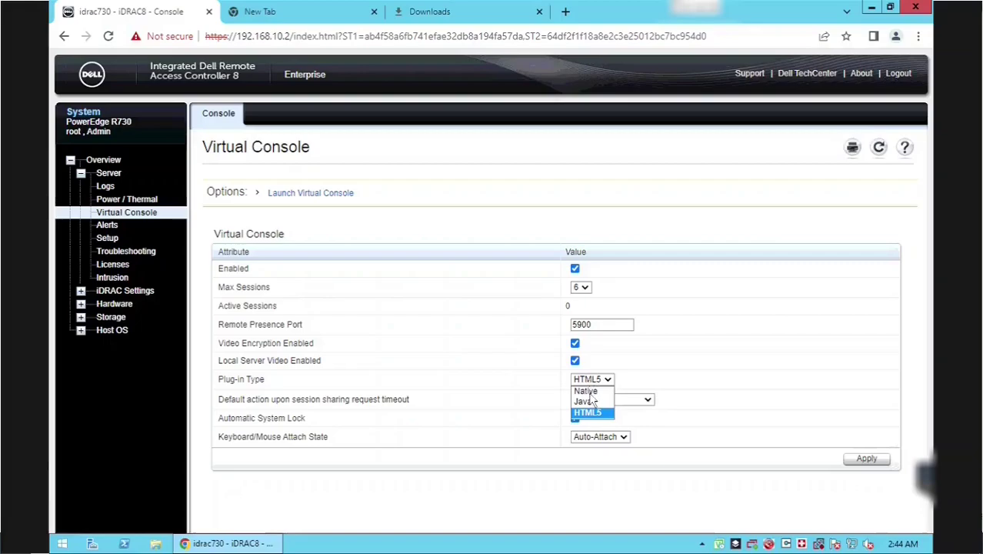
click(589, 402)
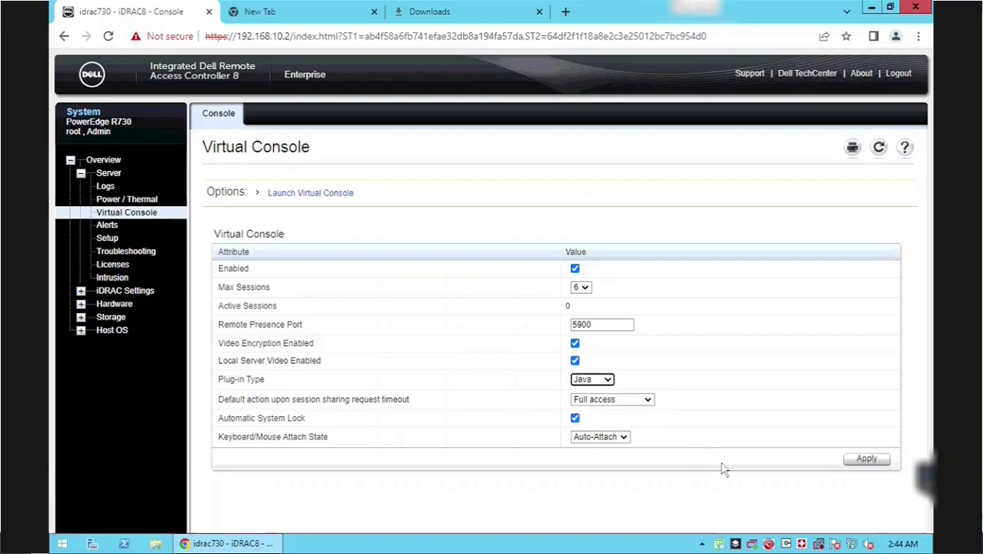
click(855, 460)
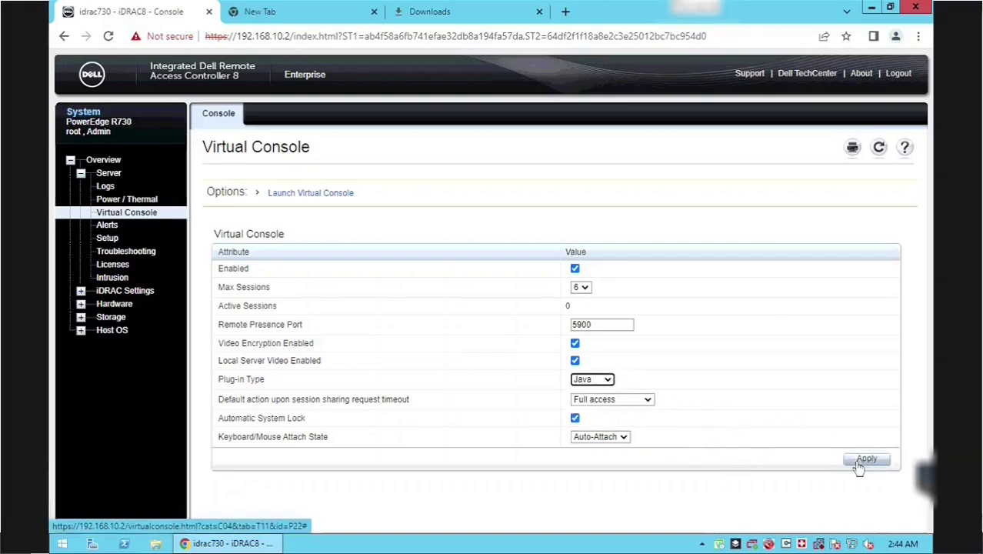
- Launch the Java virtual console, choosing Later, Continue, 'Do not show again' and Run on the certificate warning
click(313, 197)
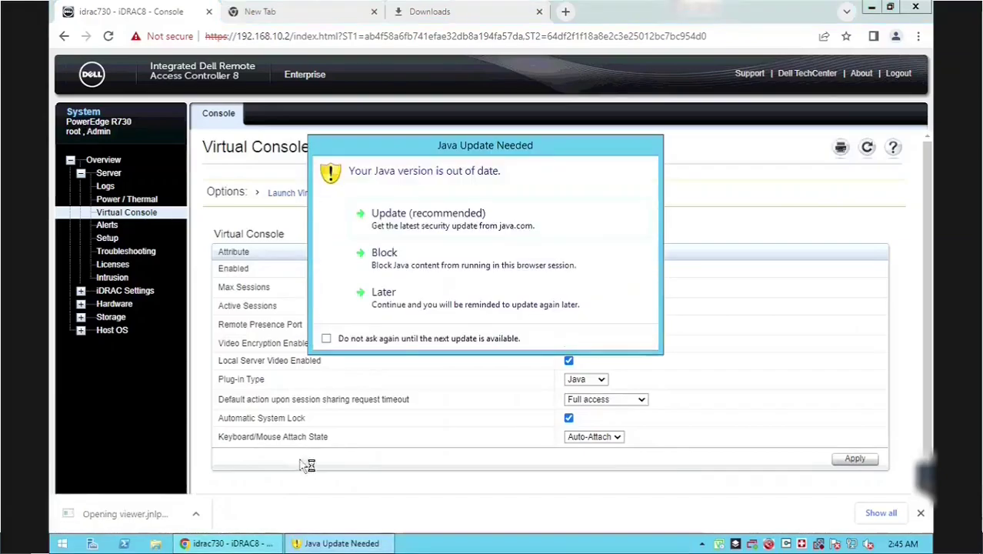
click(396, 302)
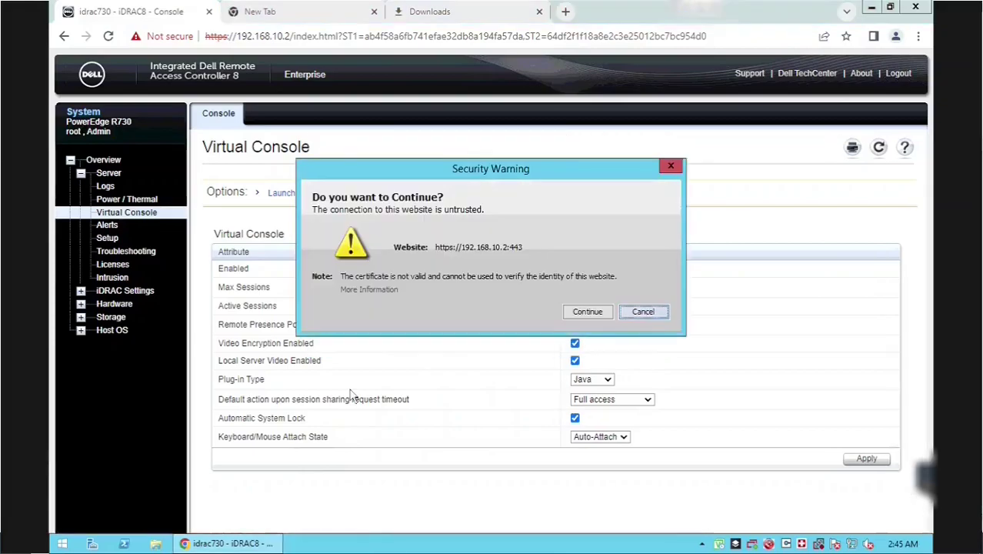
click(586, 312)
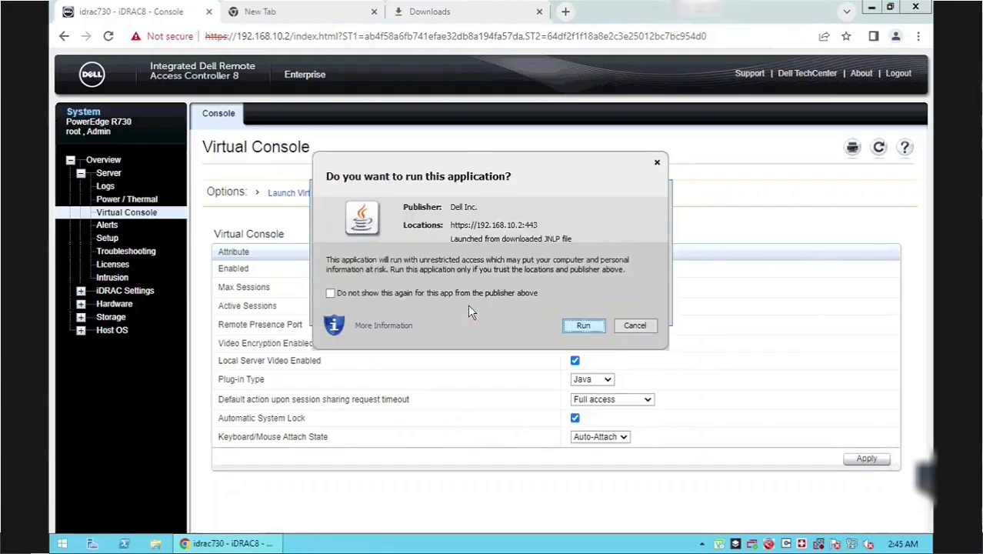
click(468, 293)
key(Return)
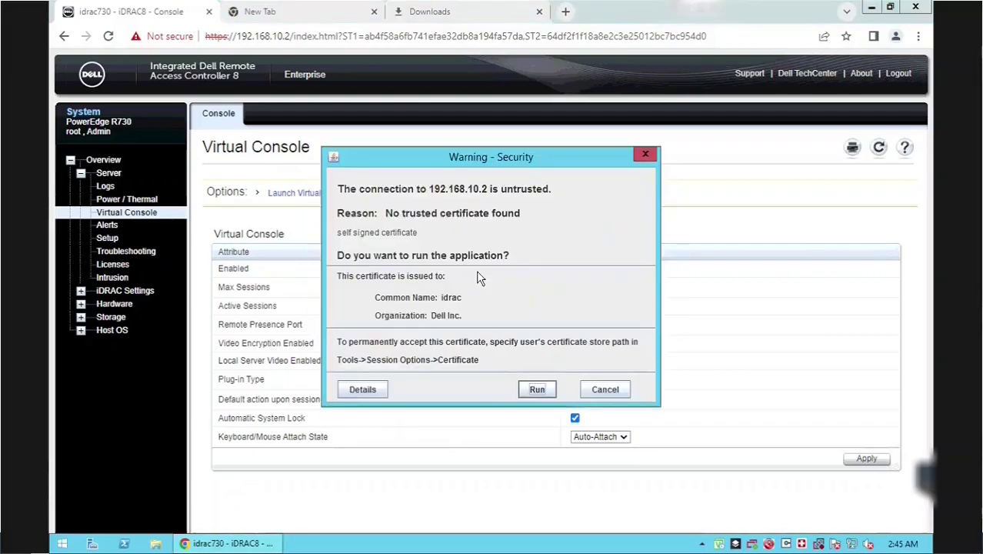
click(536, 386)
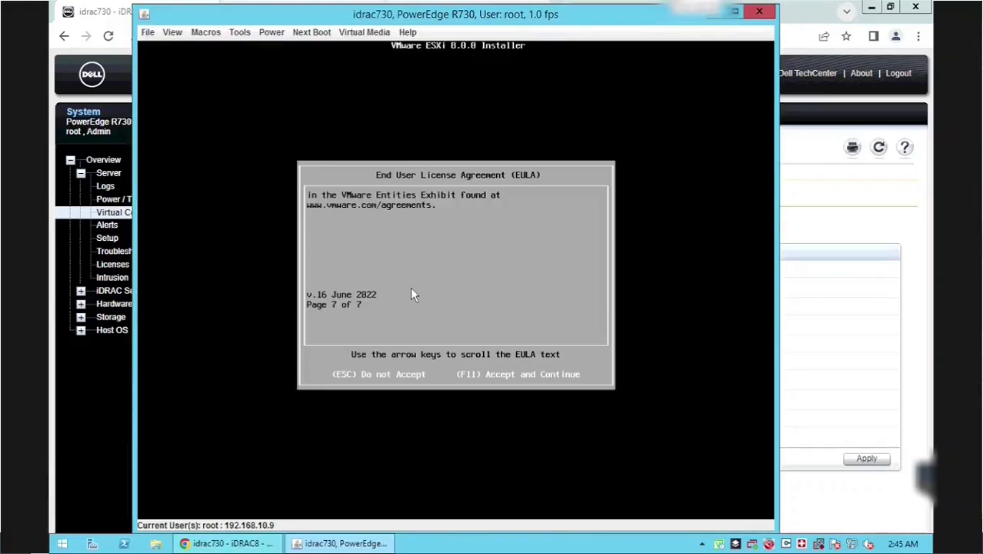
- Accept the ESXi EULA, select the local PERC disk, and enter and confirm the root password
key(F11)
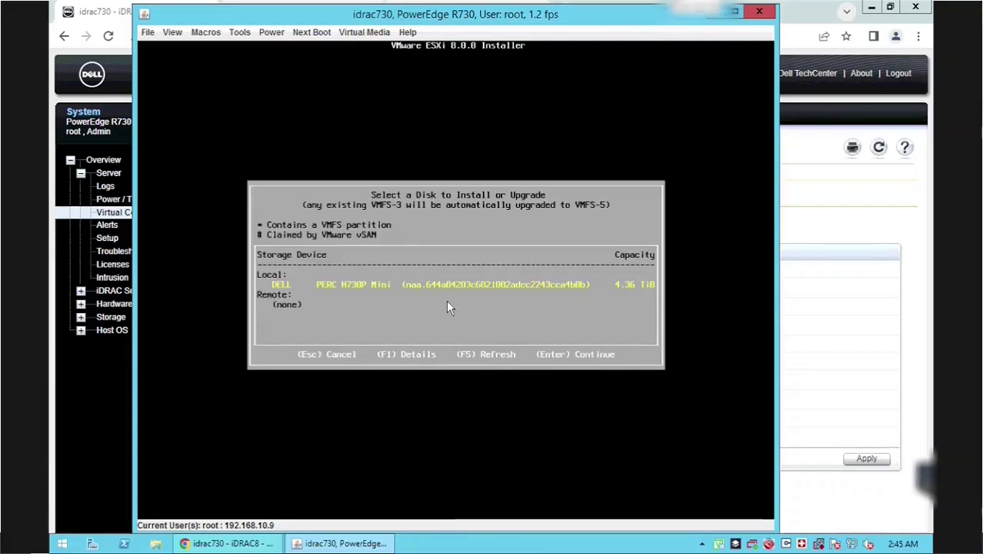
key(Return)
key(Return)
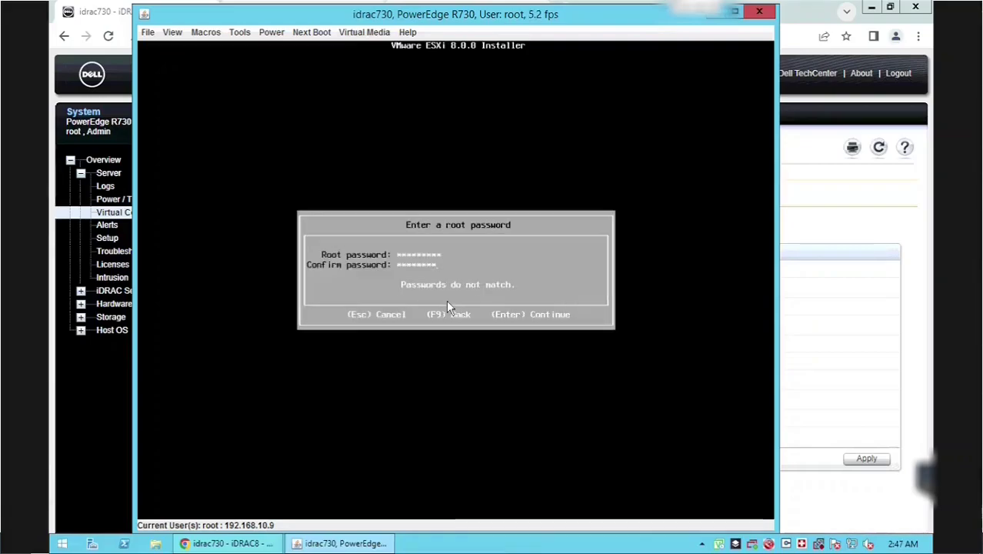
text(*)
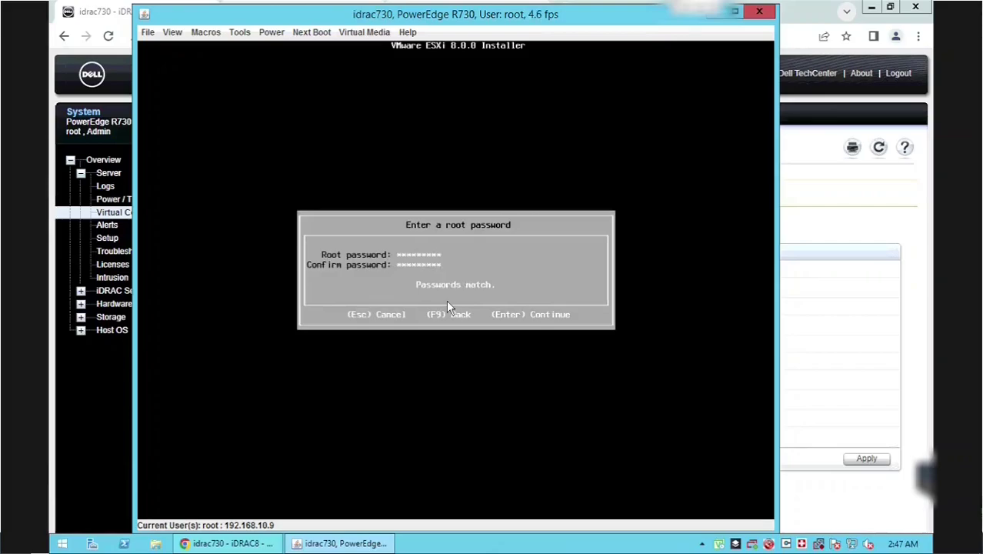
key(Return)
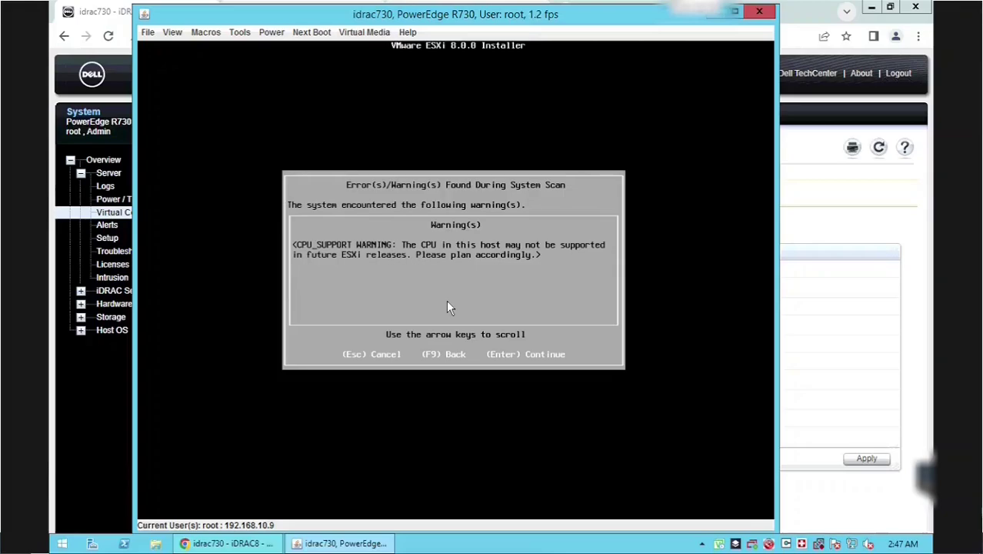
- Continue past the CPU support warning, install ESXi 8.0.0 and reboot the server
key(Return)
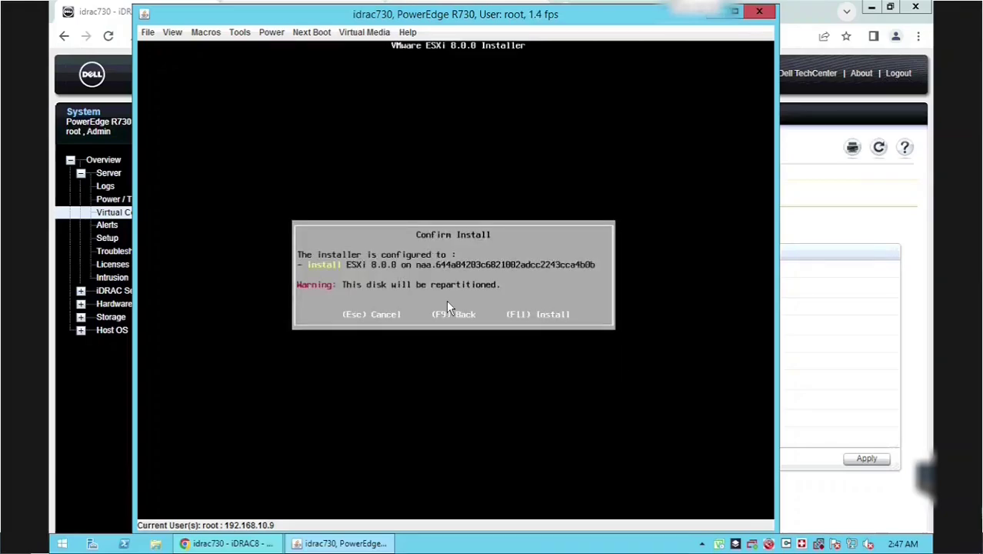
key(F11)
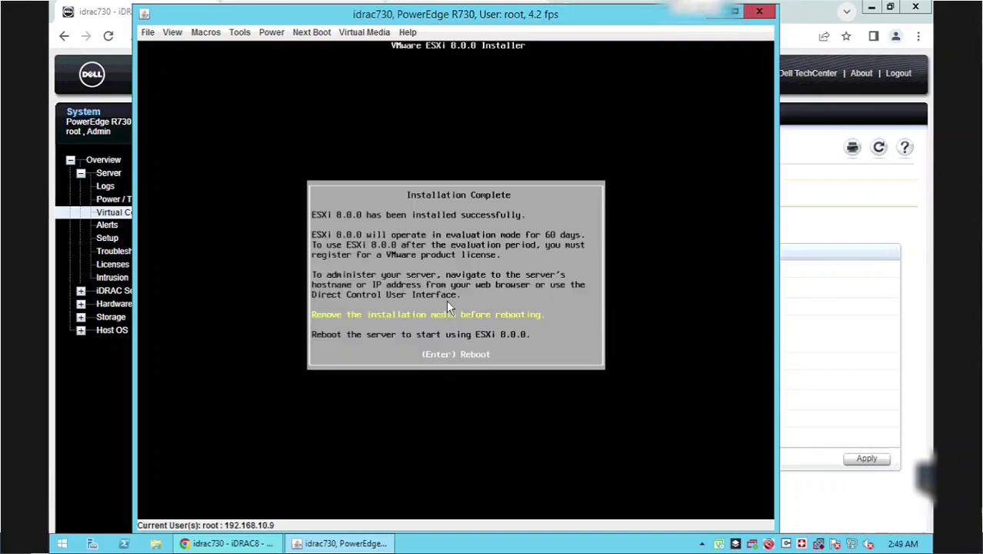
key(Return)
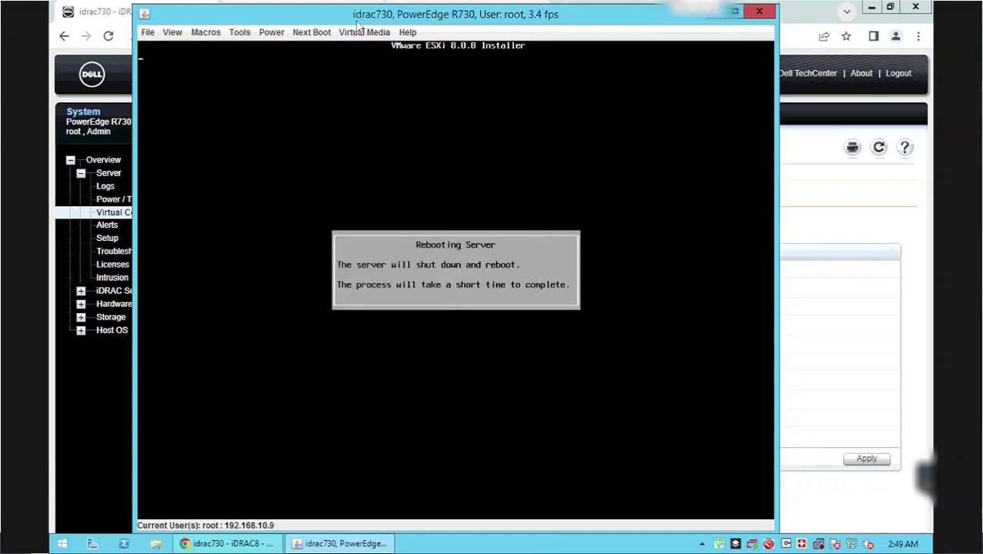
- Maximize the Java console window and wait for ESXi 8.0.0 to boot to its status screen
click(359, 36)
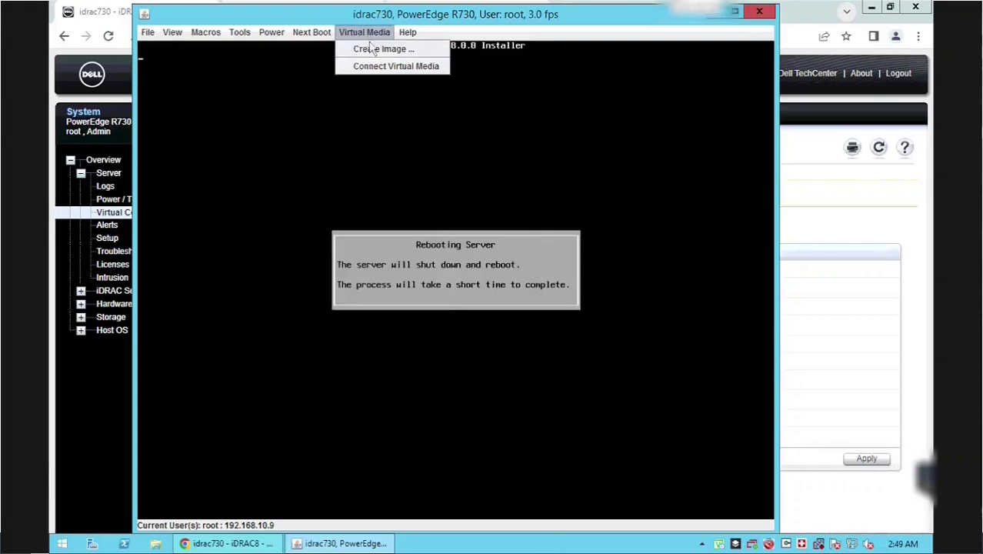
click(475, 15)
double_click(552, 23)
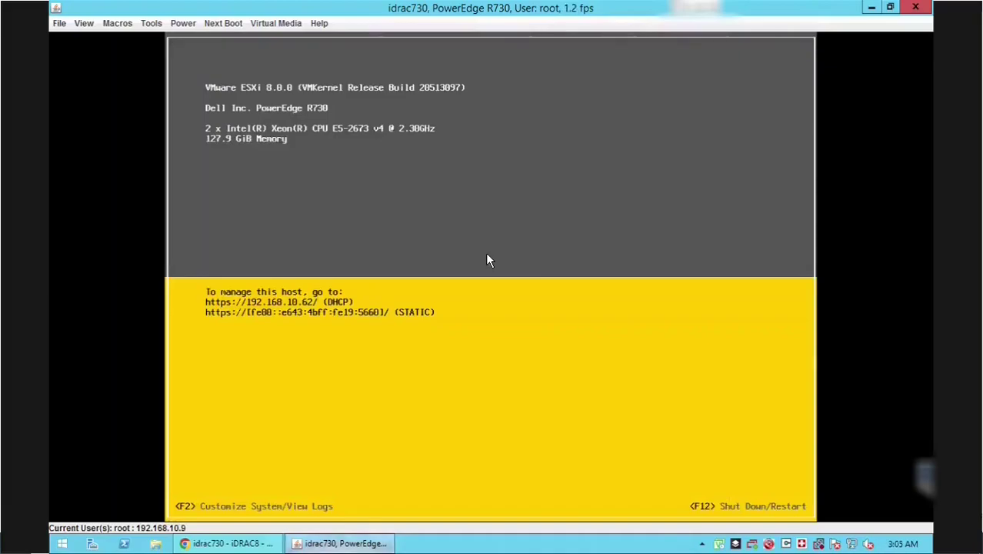
- Log in to the ESXi DCUI as root with the root password
key(F2)
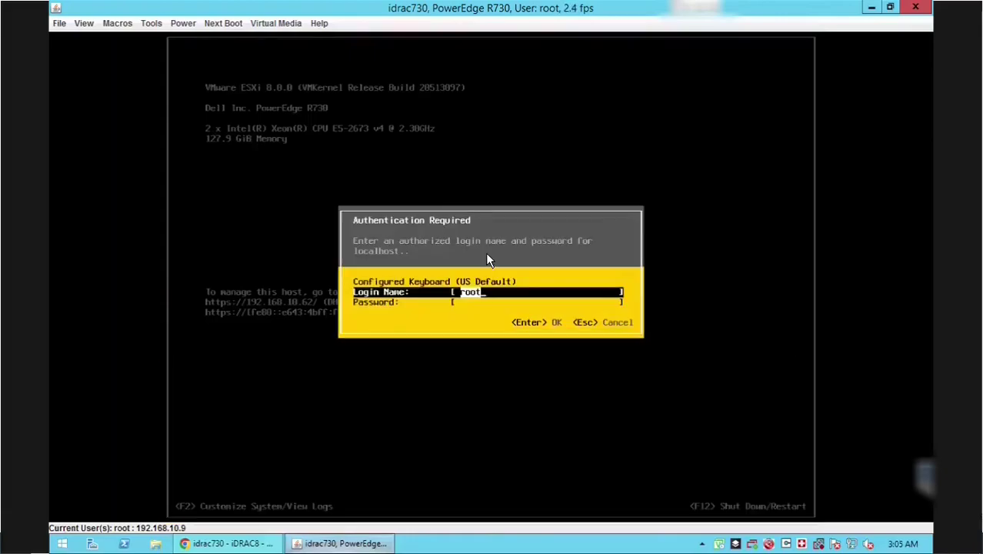
key(Tab)
text(****)
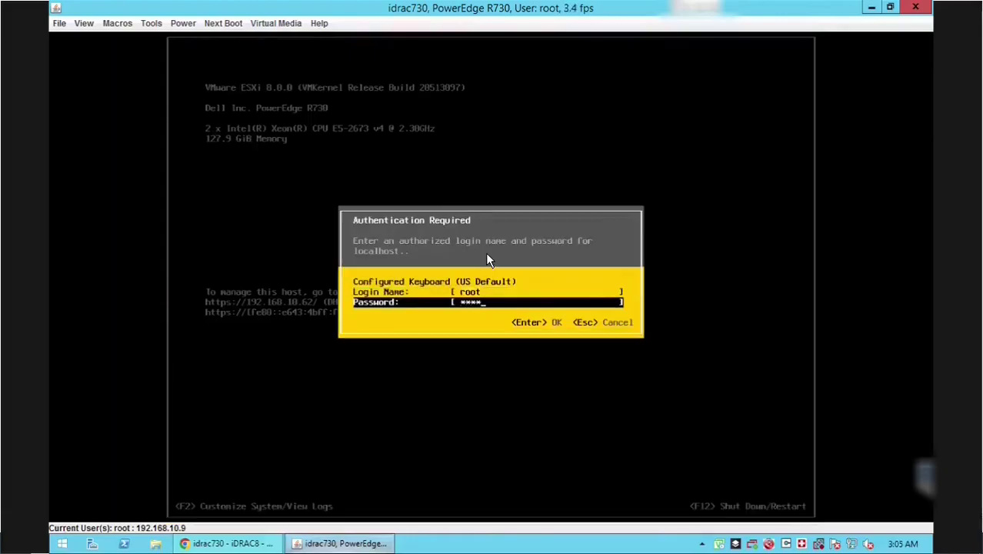
text(****)
key(Return)
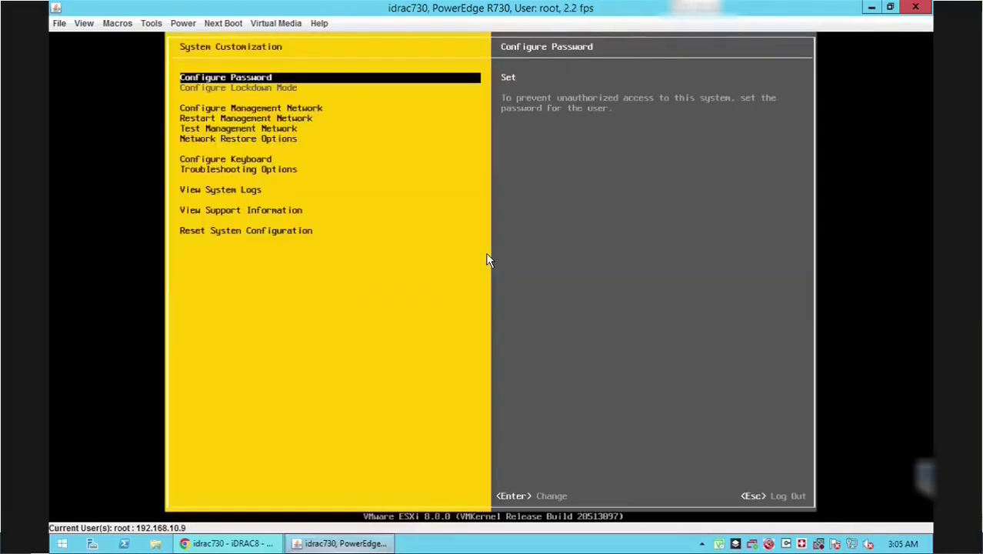
- Add vmnic1 to the Management Network's network adapters
key(Down)
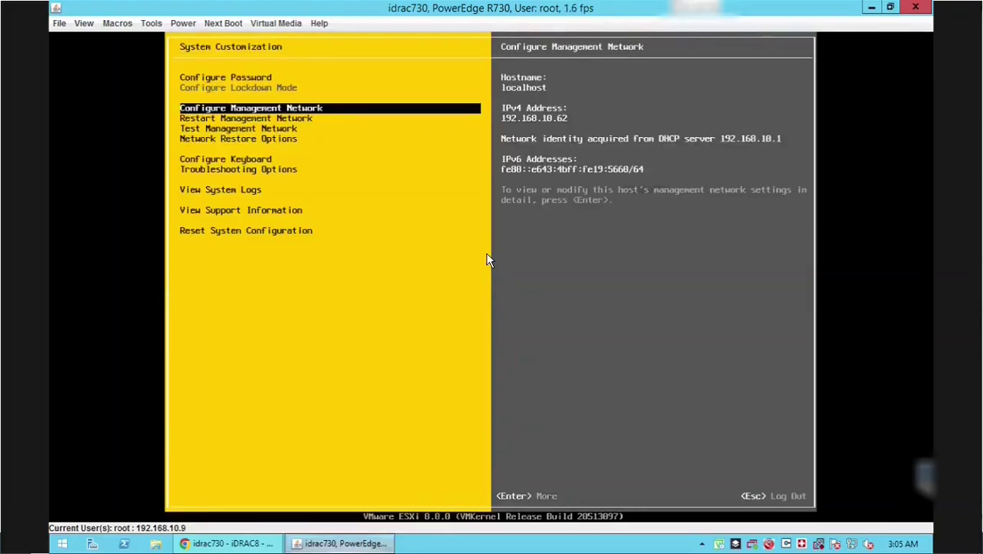
key(Return)
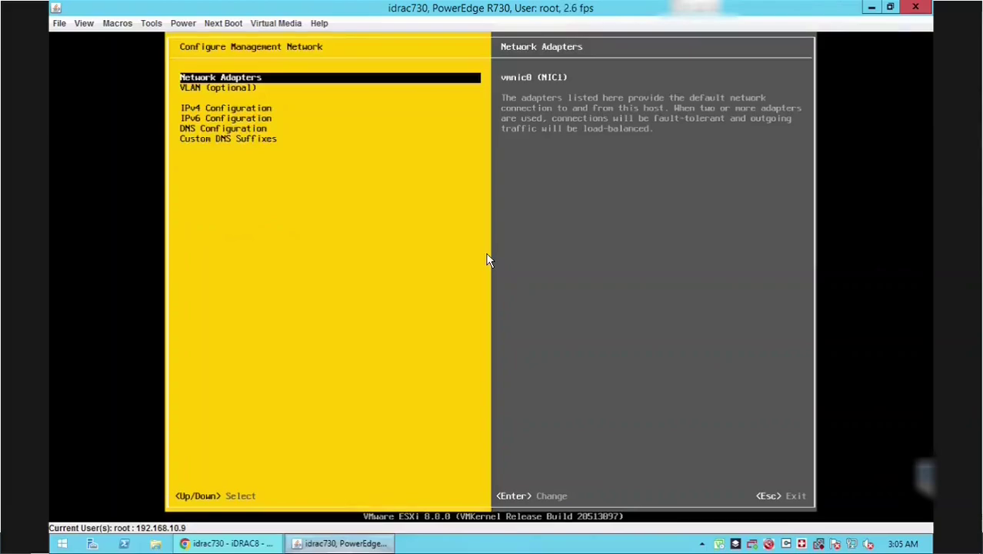
key(Return)
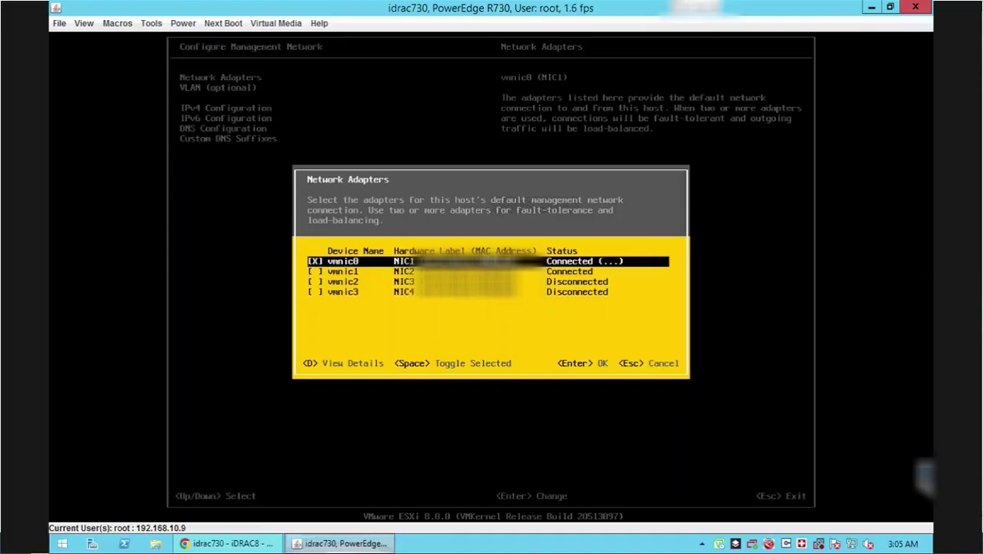
key(Down)
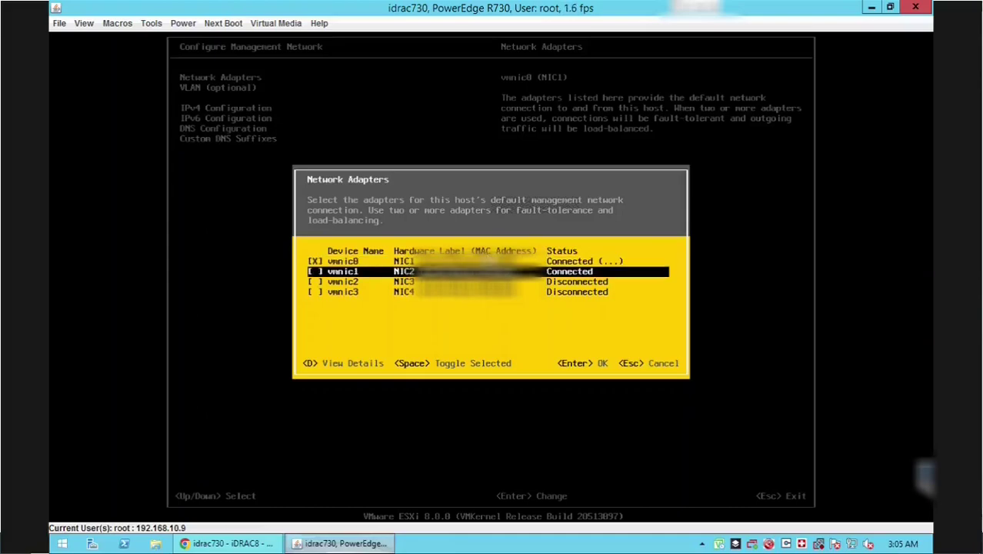
key(space)
key(Return)
- Choose the static IPv4 address option in IPv4 Configuration, then minimize the console
key(Down)
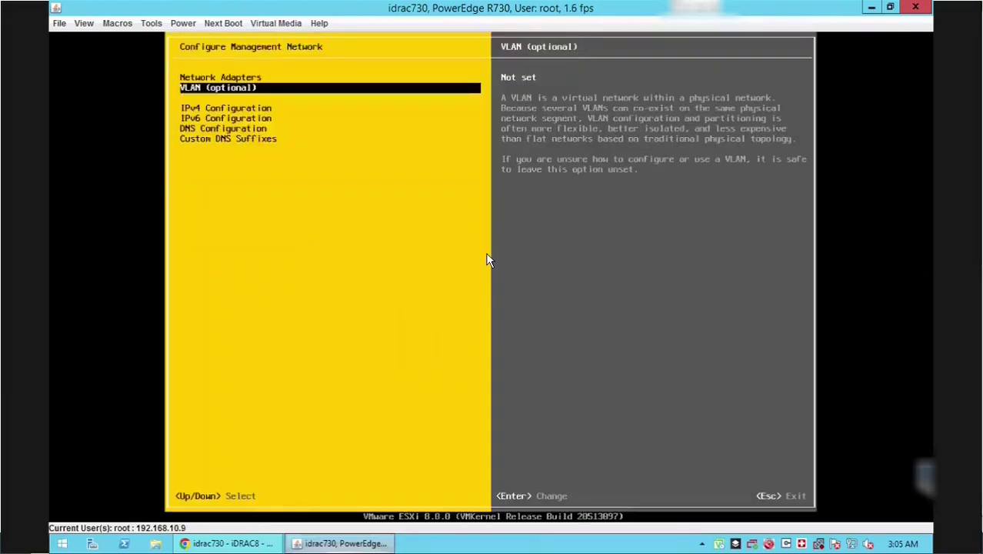
key(Down)
key(Return)
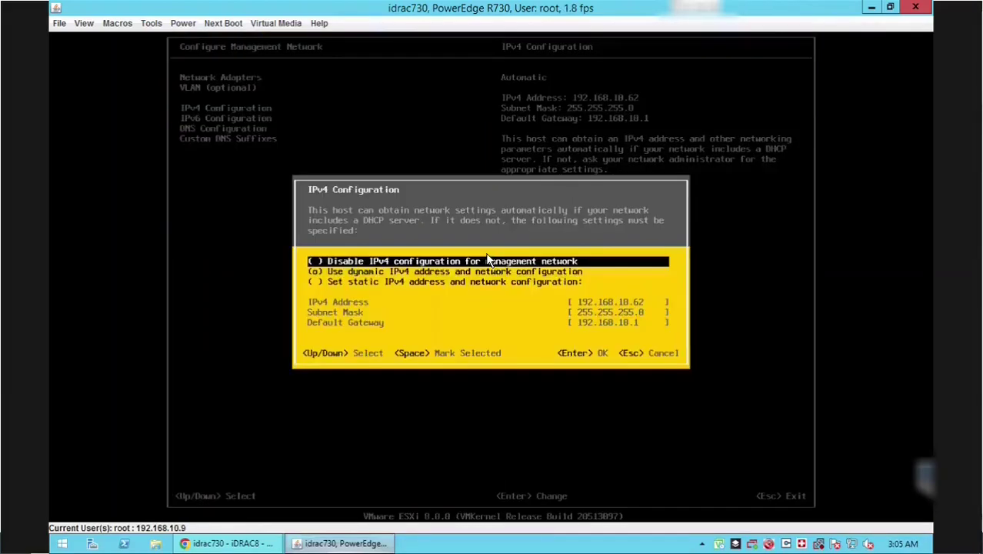
key(Down)
key(Down)
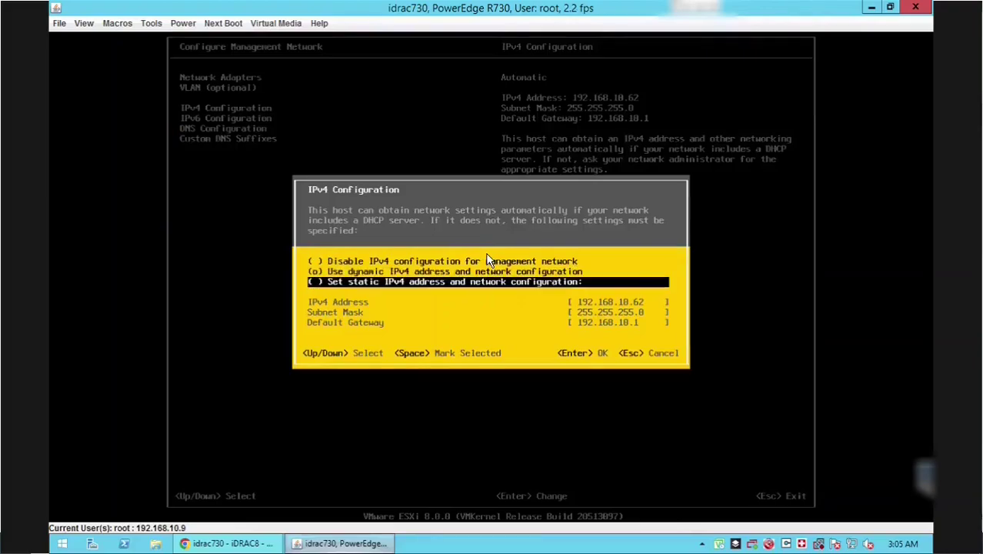
key(space)
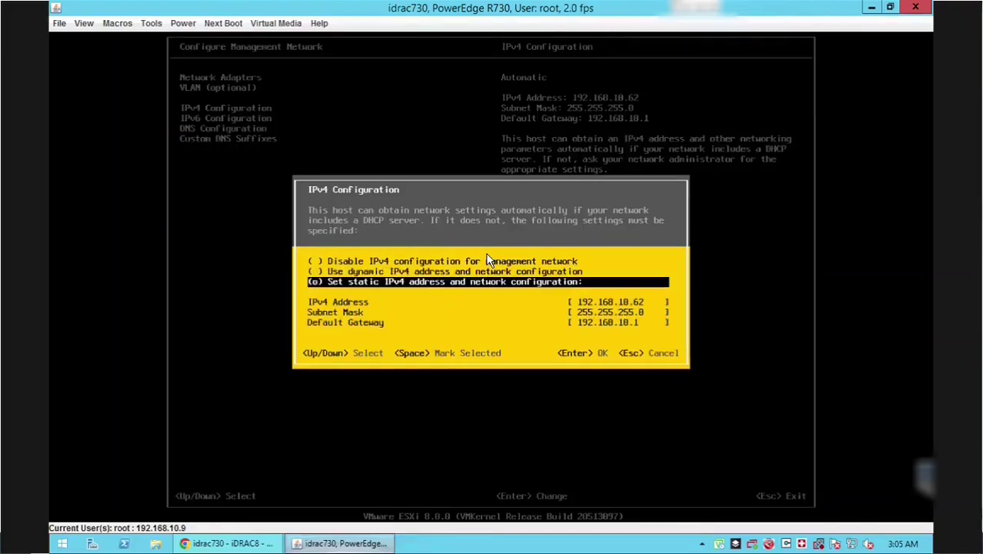
key(Down)
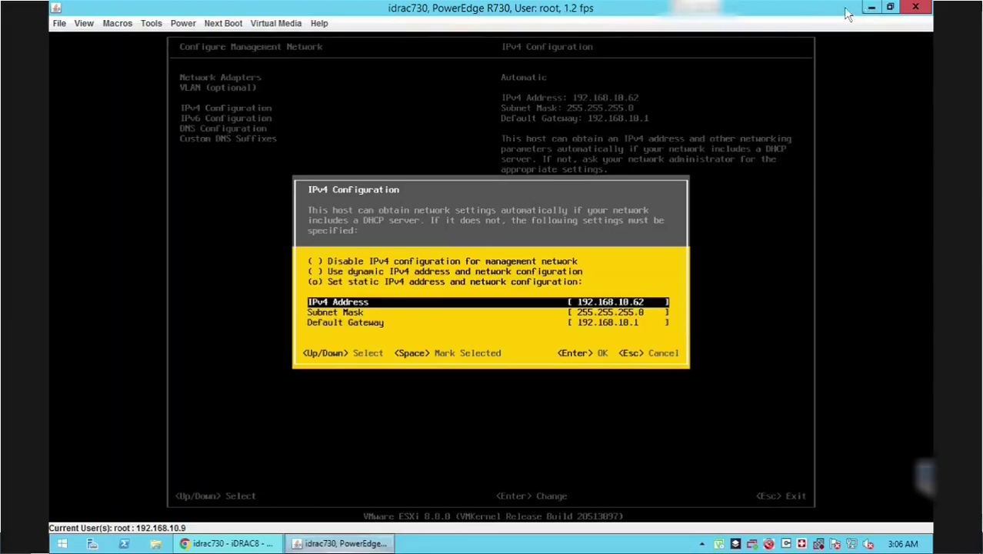
click(871, 7)
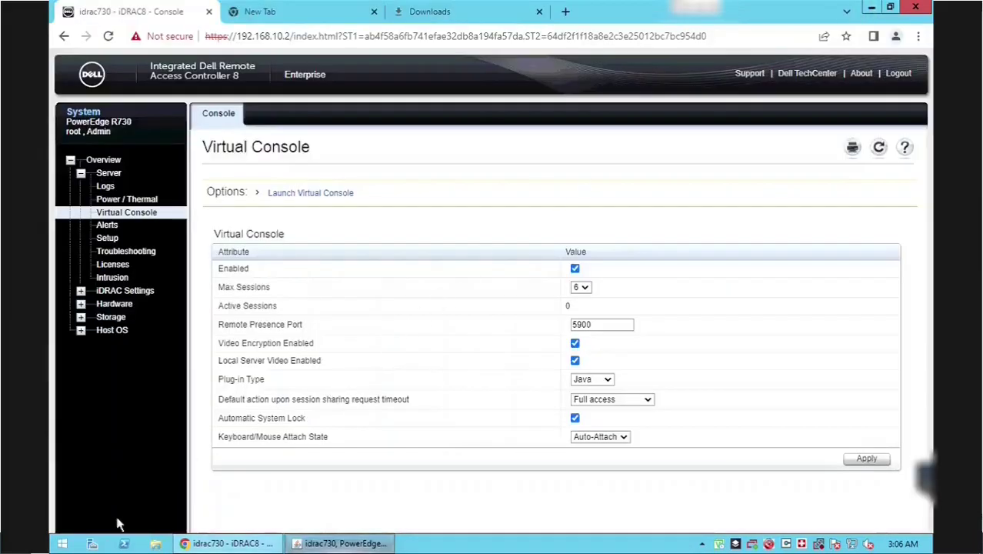
- Launch a Command Prompt with cmd from the Run dialog
right_click(63, 544)
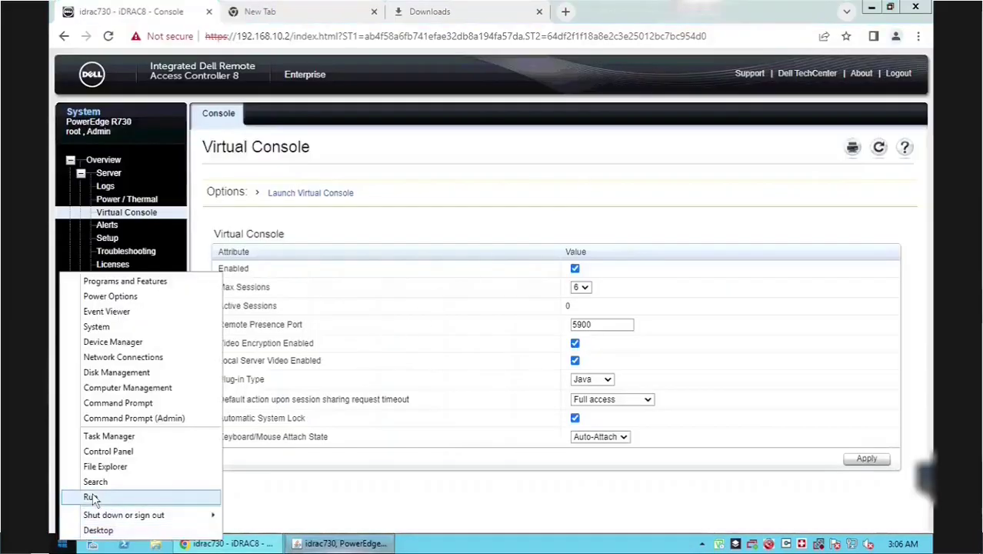
click(94, 497)
text(cmd)
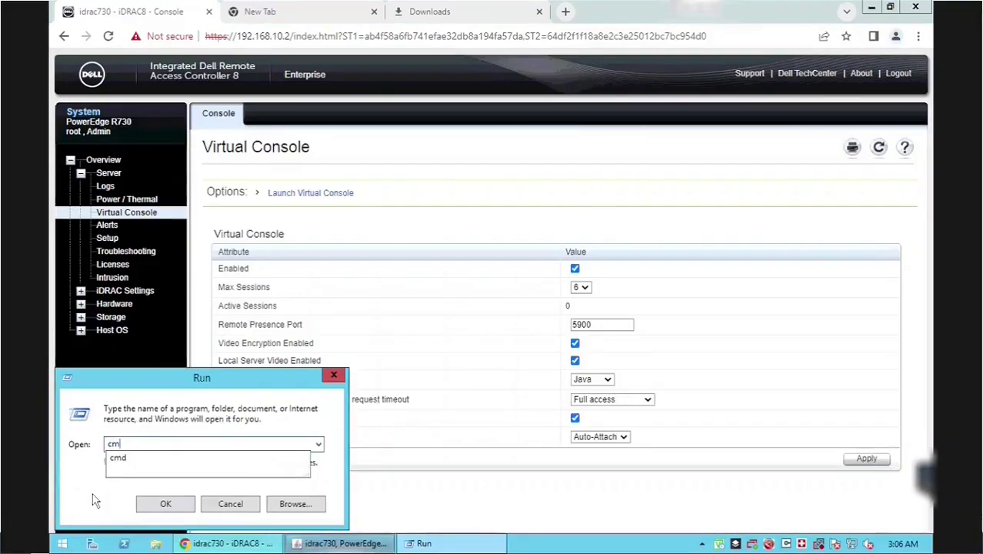
key(Return)
- Ping 192.168.10.2, 192.168.10.3 and 192.168.10.4, finding .4 unreachable, then return to the console
text(pin)
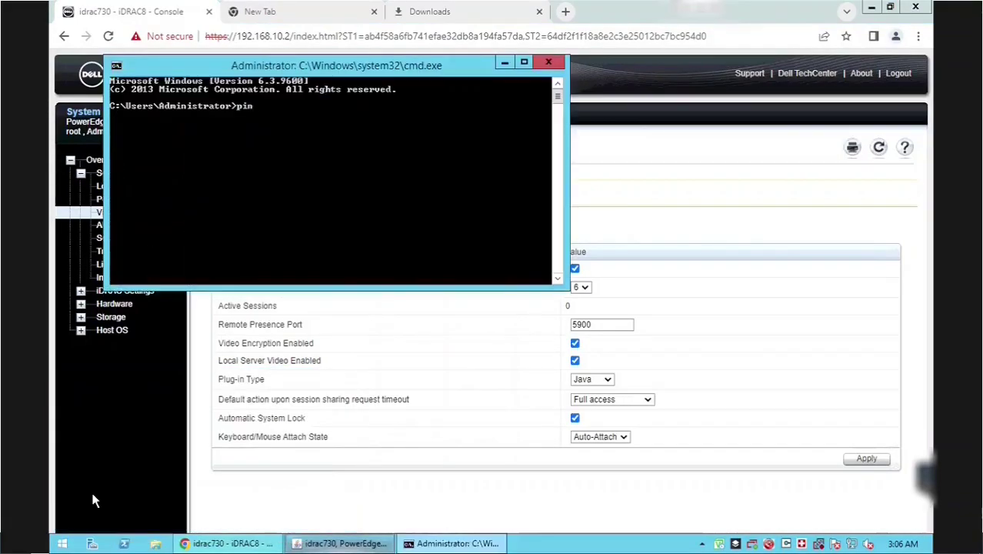
text(g 192.1)
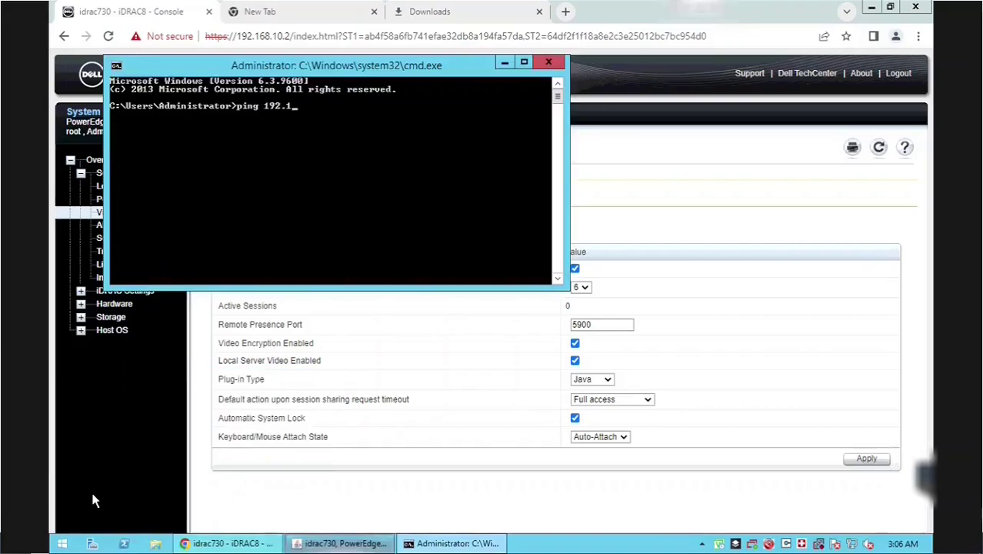
text(68.10.2)
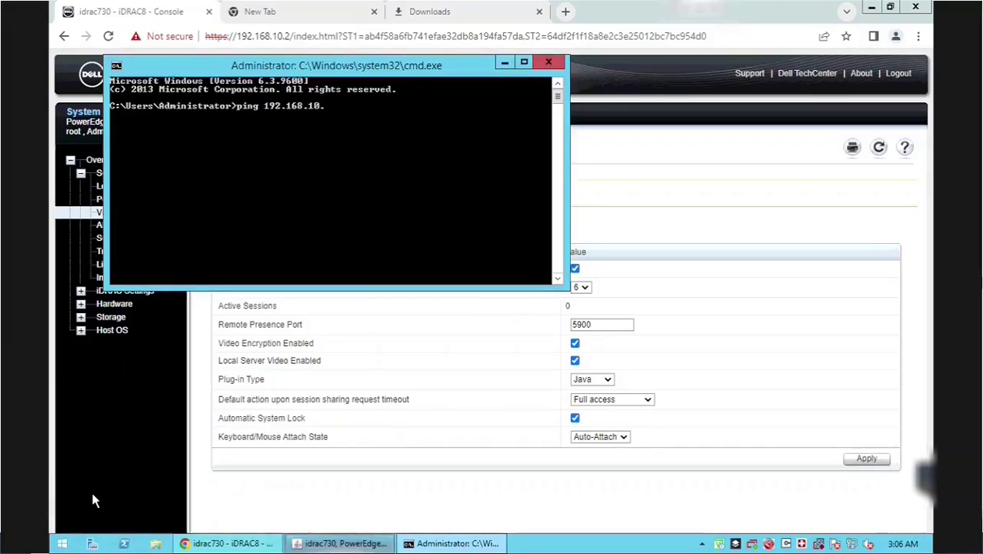
key(Return)
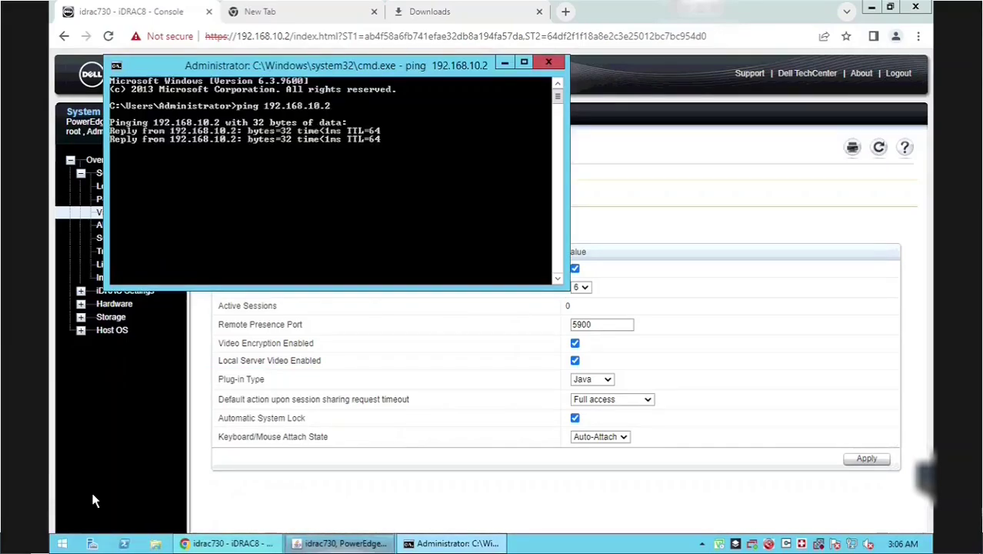
key(ctrl+c)
key(Up)
key(BackSpace)
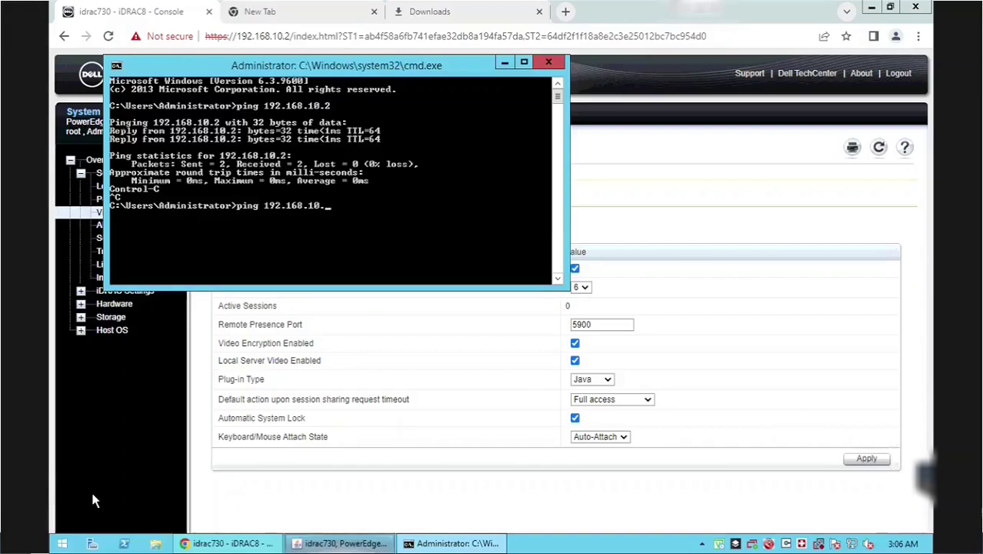
text(3)
key(Return)
key(ctrl+c)
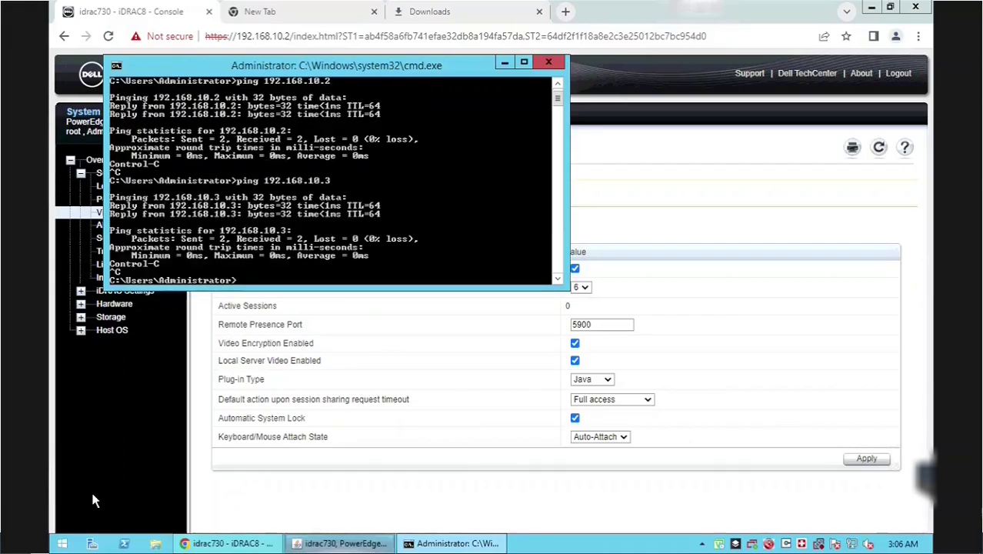
key(Up)
key(BackSpace)
text(4)
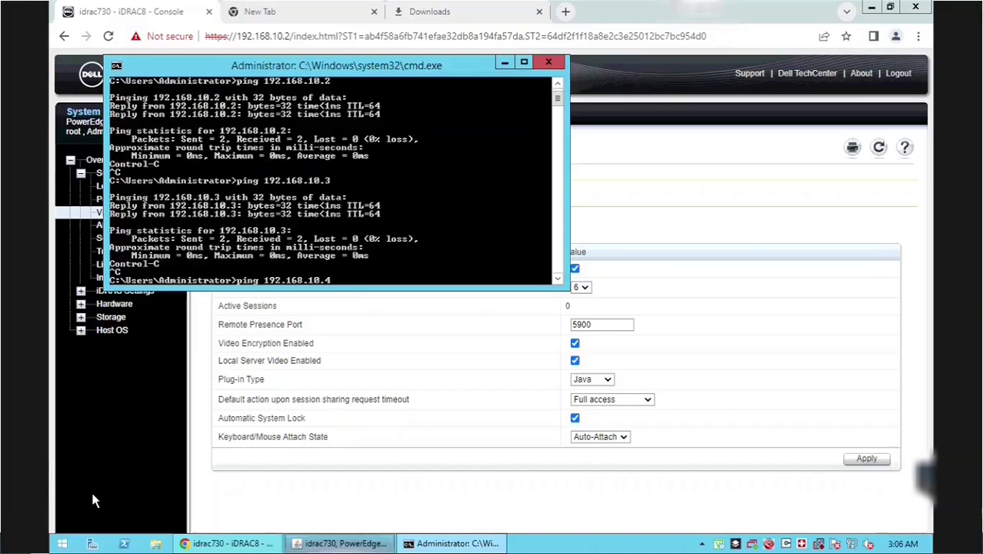
key(Return)
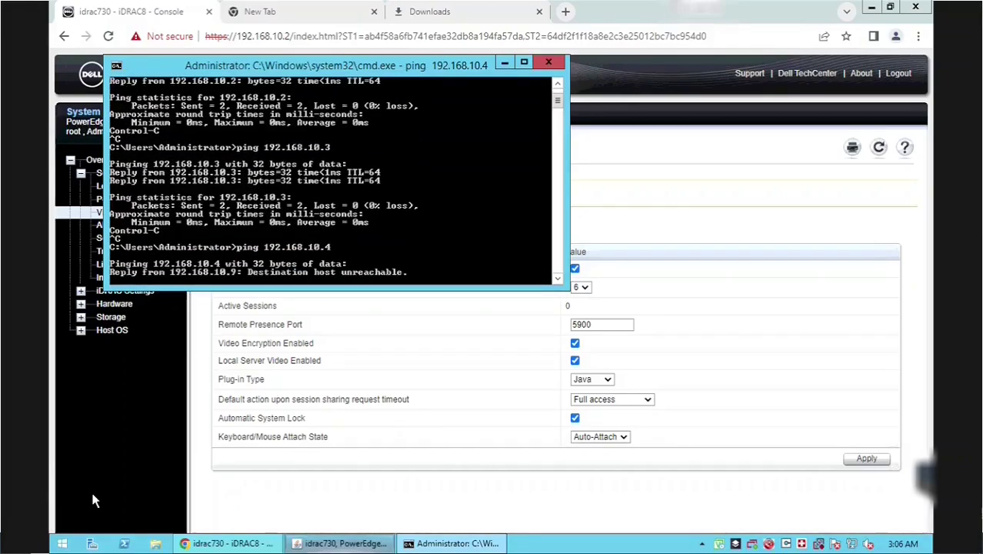
click(346, 544)
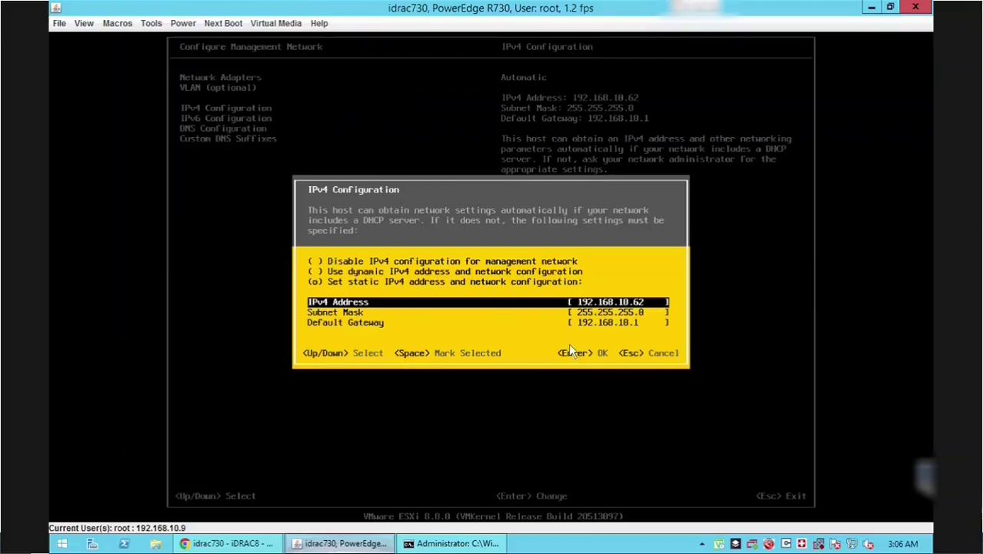
- Set the static IPv4 address to 192.168.10.4 and disable IPv6
key(BackSpace)
key(BackSpace)
text(4)
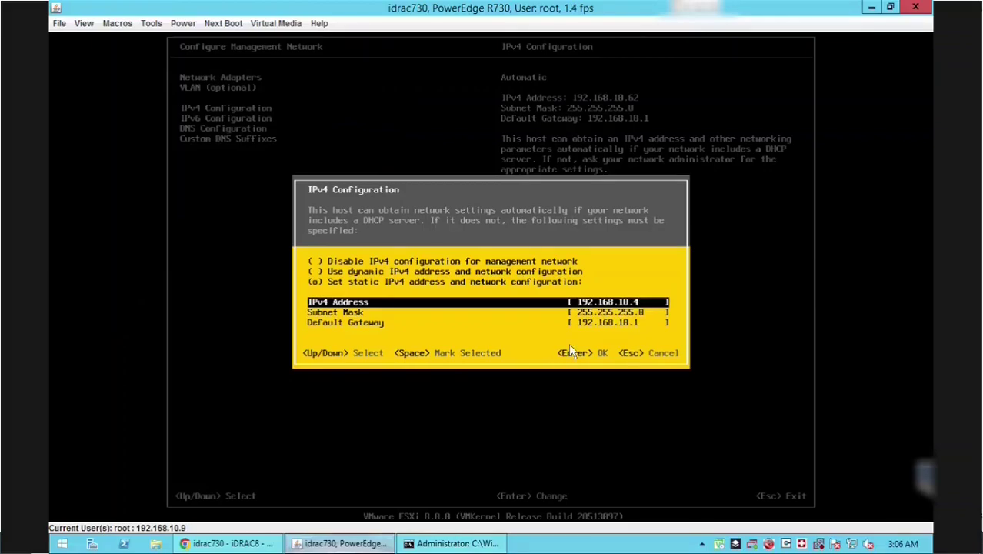
key(Return)
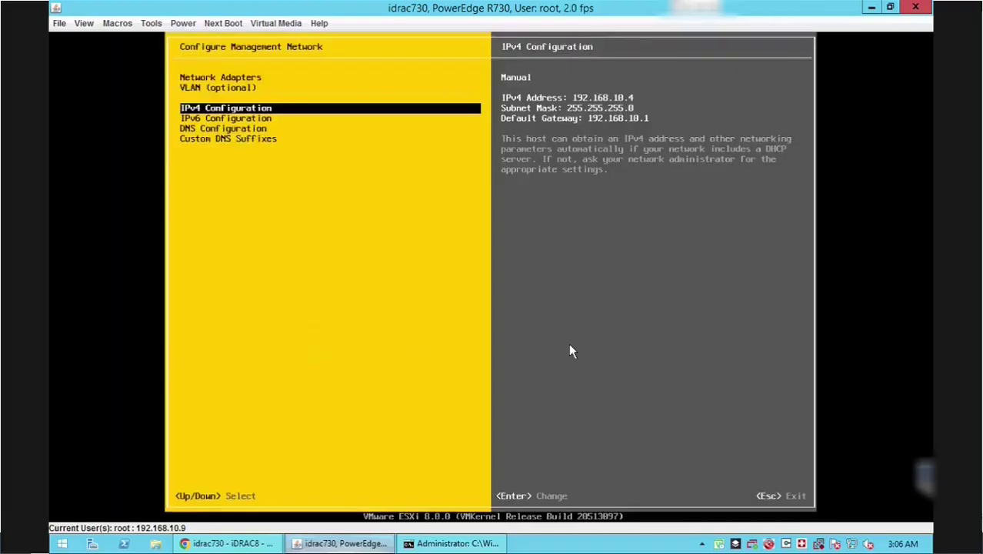
key(Down)
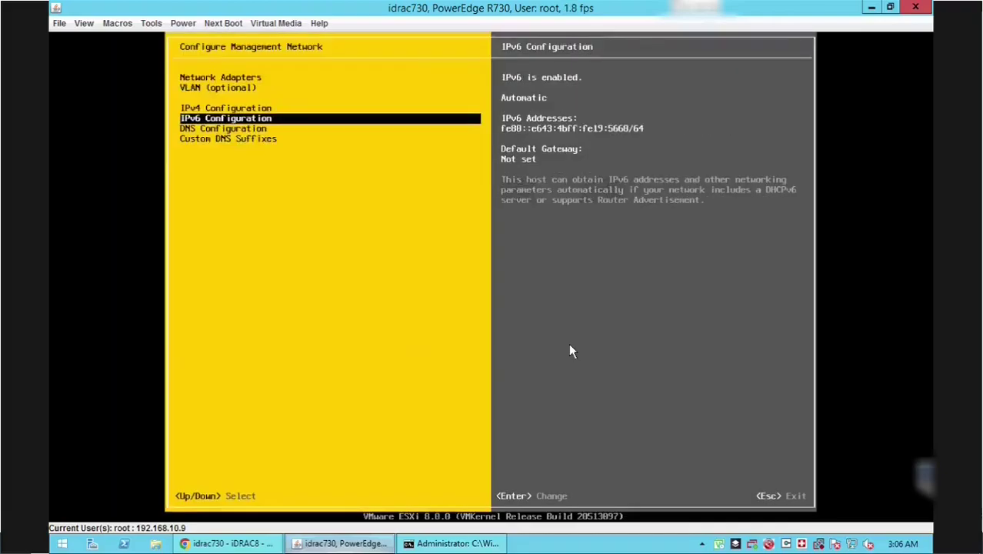
key(Return)
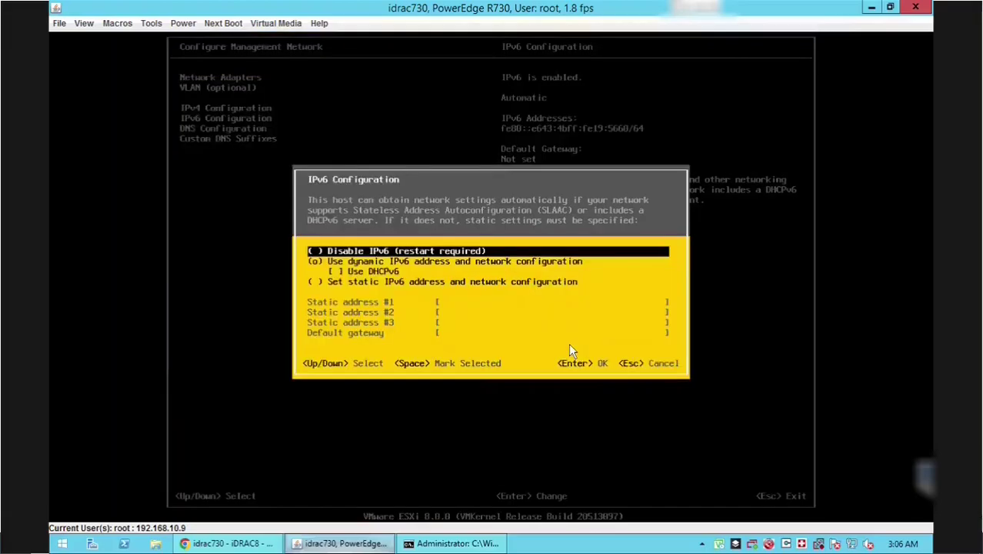
key(space)
key(Return)
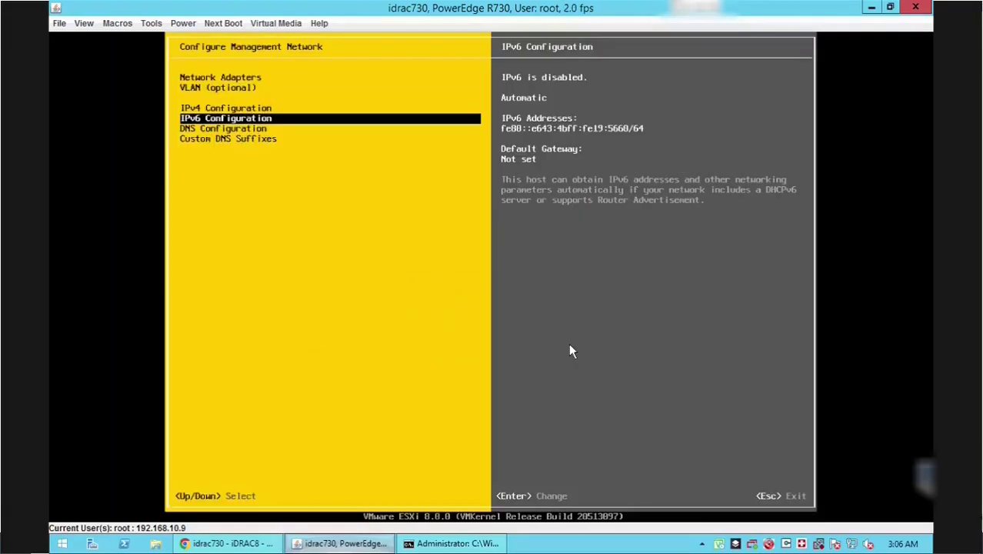
- Set manual DNS 8.8.8.8 and 8.8.4.4 with hostname dellesxi-01, then apply and restart
key(Down)
key(Return)
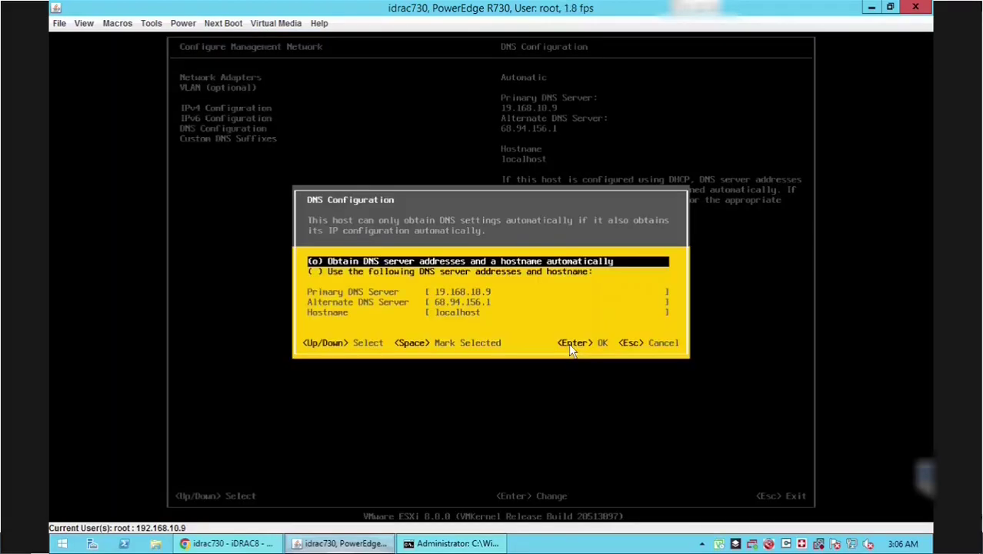
key(Down)
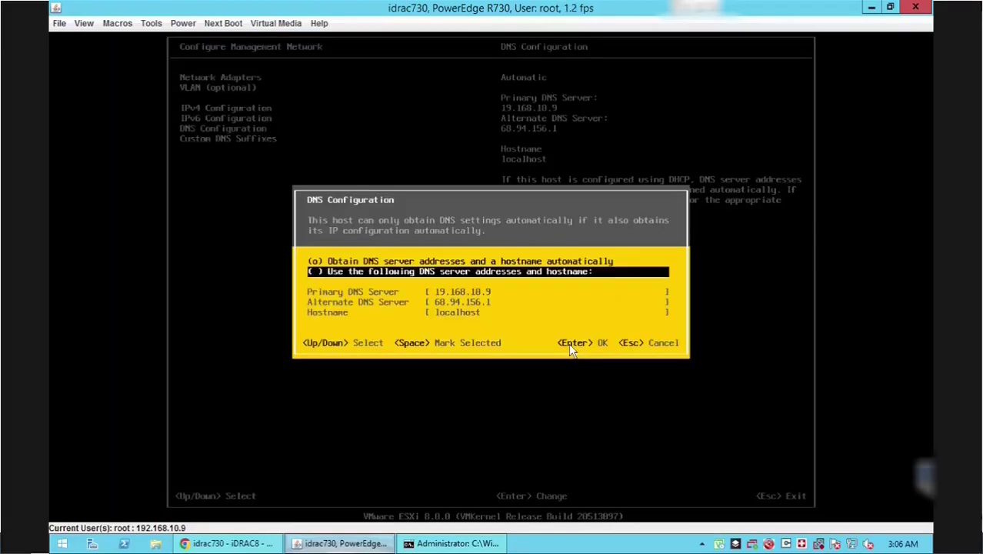
key(space)
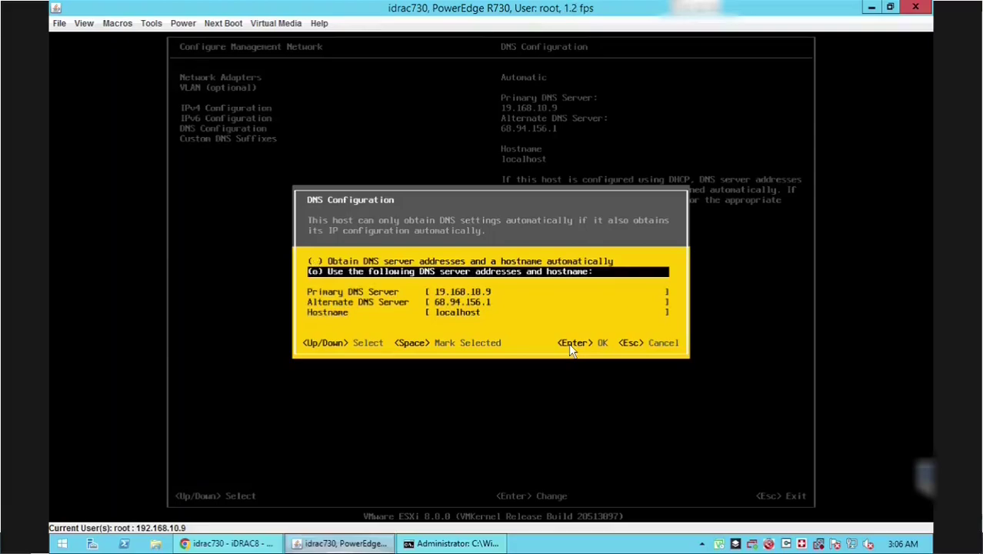
key(Down)
text(8.8.8.8)
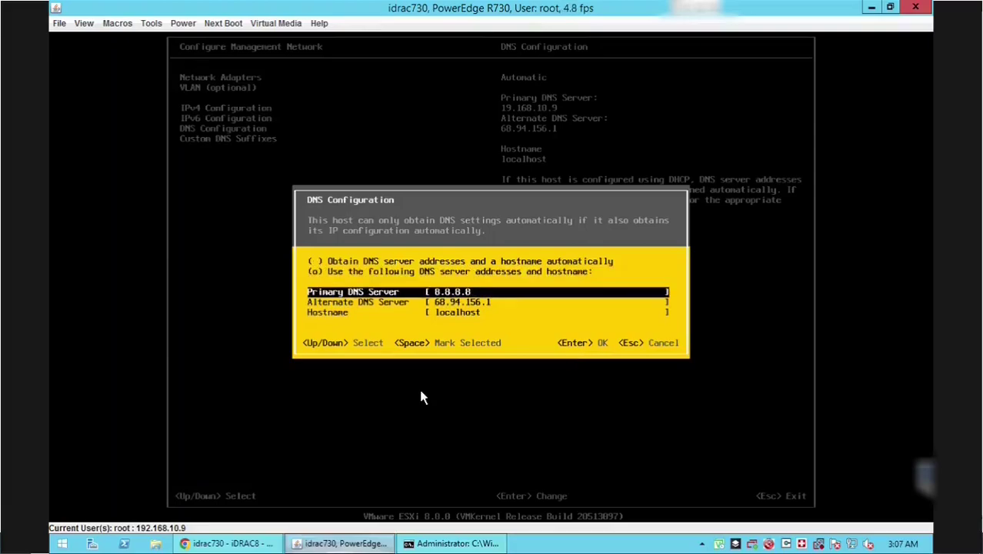
key(Down)
text(8.8.4.4)
key(Down)
text(dellesxi)
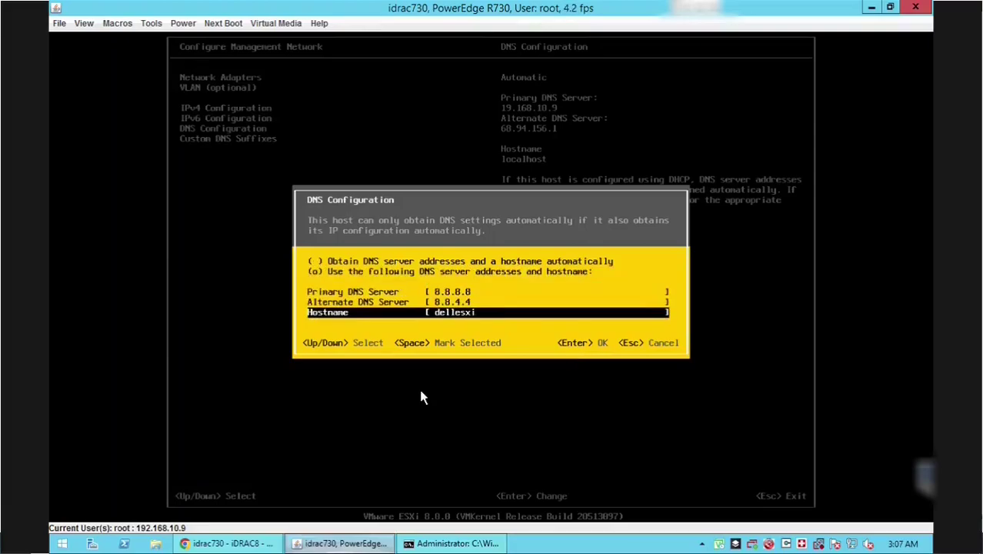
text(-01)
key(Return)
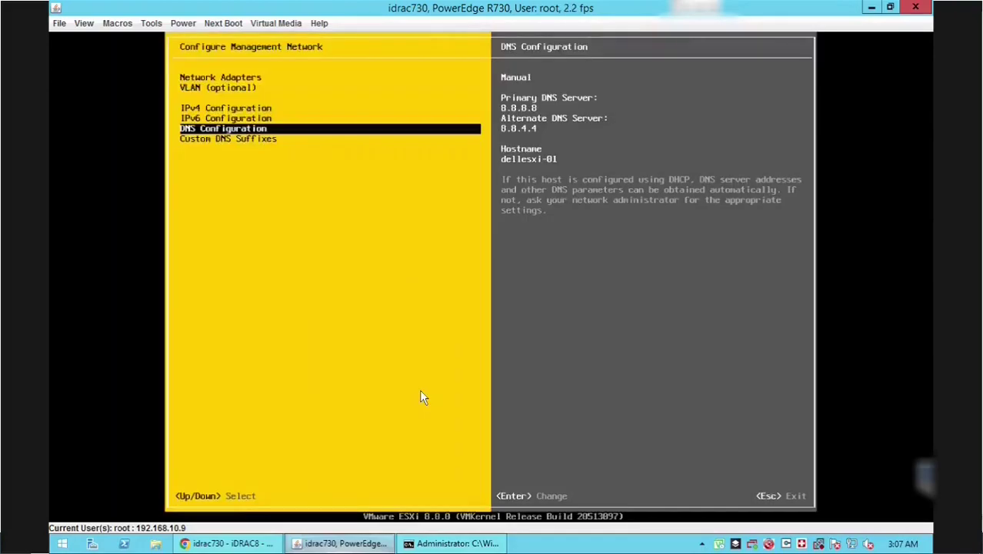
key(Escape)
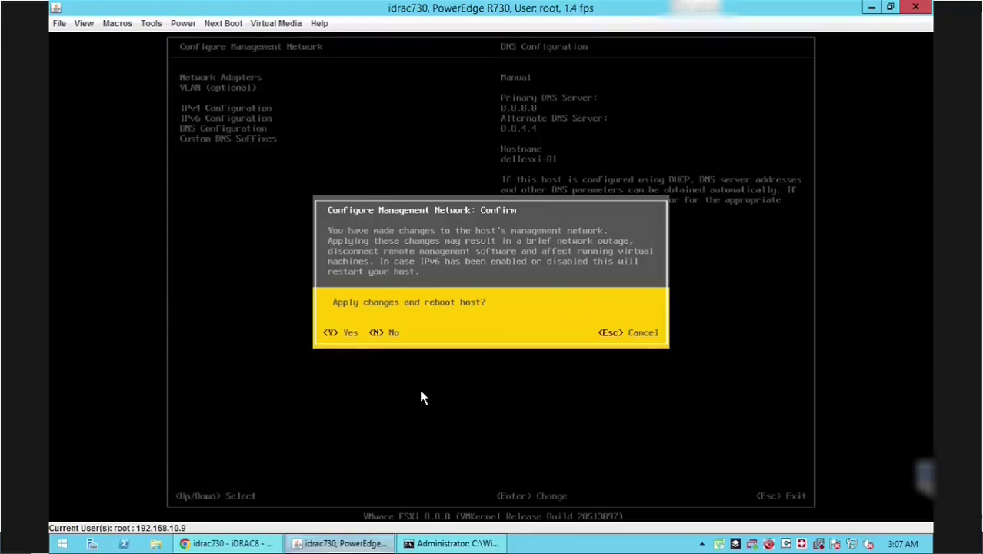
key(Escape)
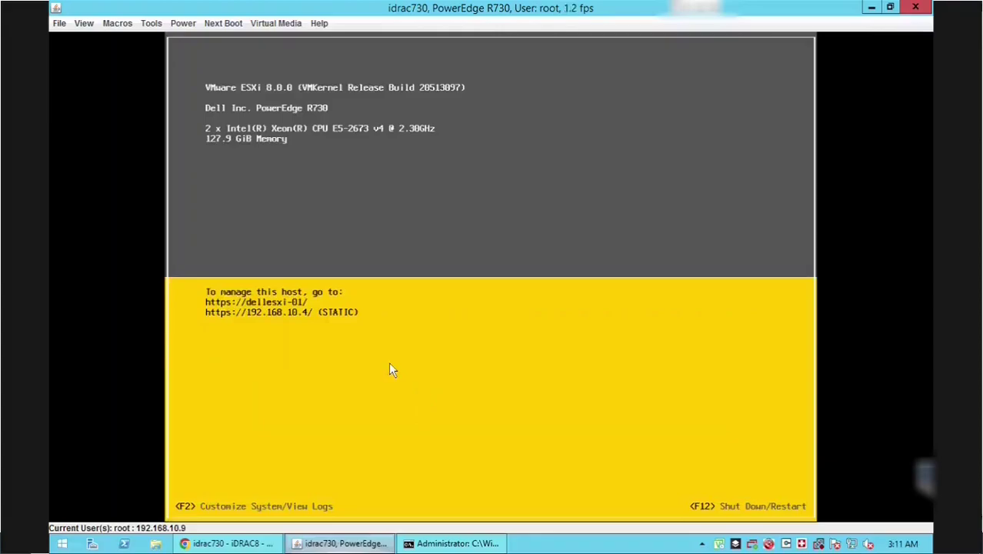
- Sign in as root with the root password on dellesxi-01 to reach System Customization
key(F2)
key(Down)
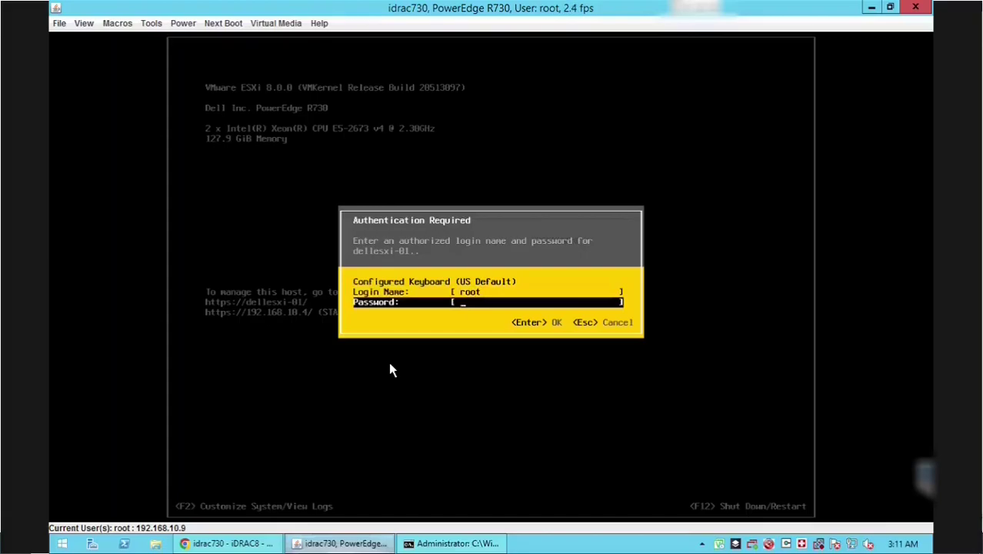
text(*********)
key(Return)
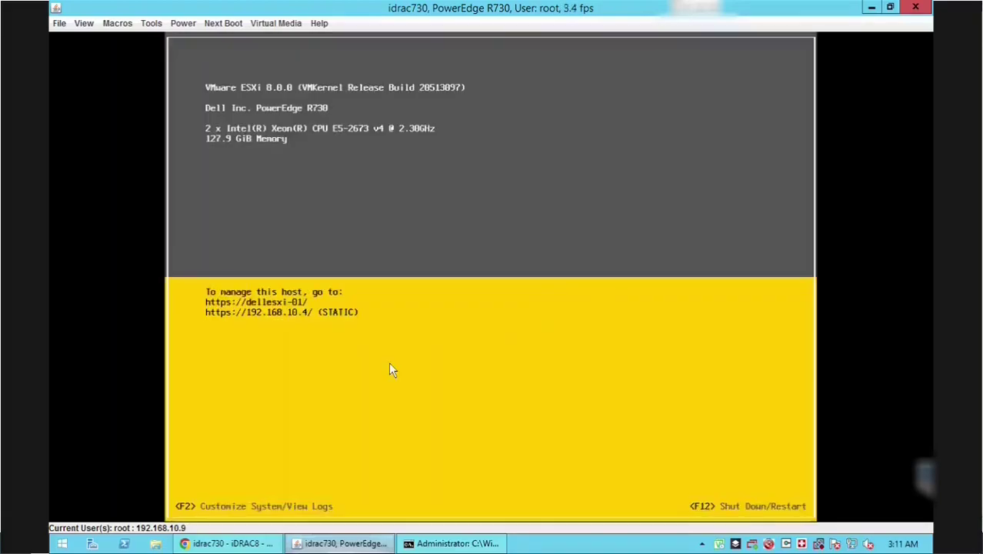
- Run Test Management Network: gateway and both DNS servers respond, but resolving dellesxi-01 fails
key(Down)
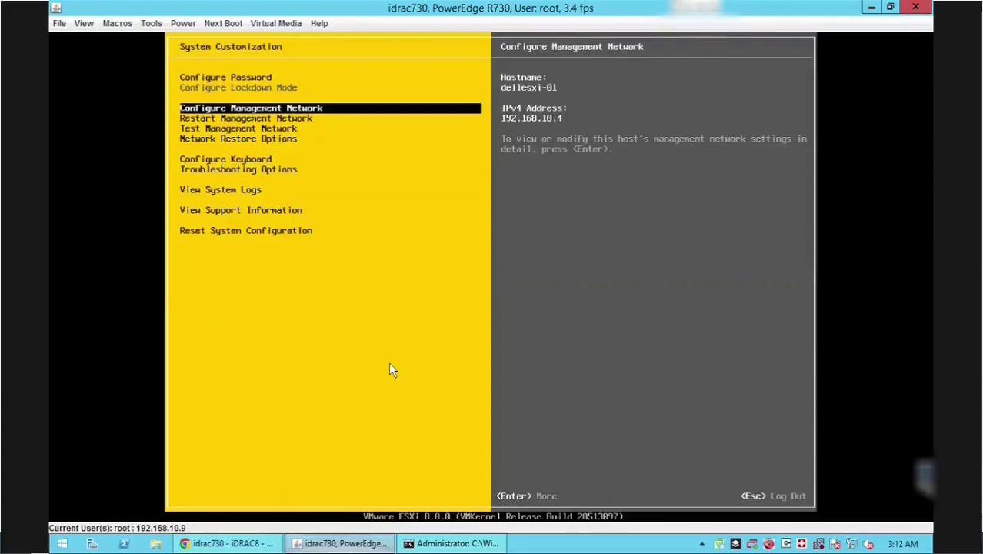
key(Down)
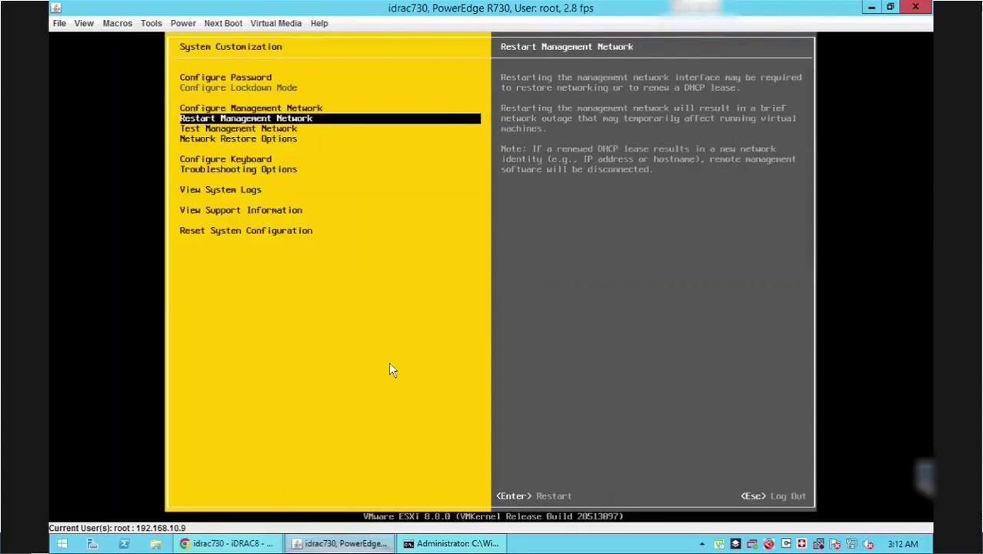
key(Down)
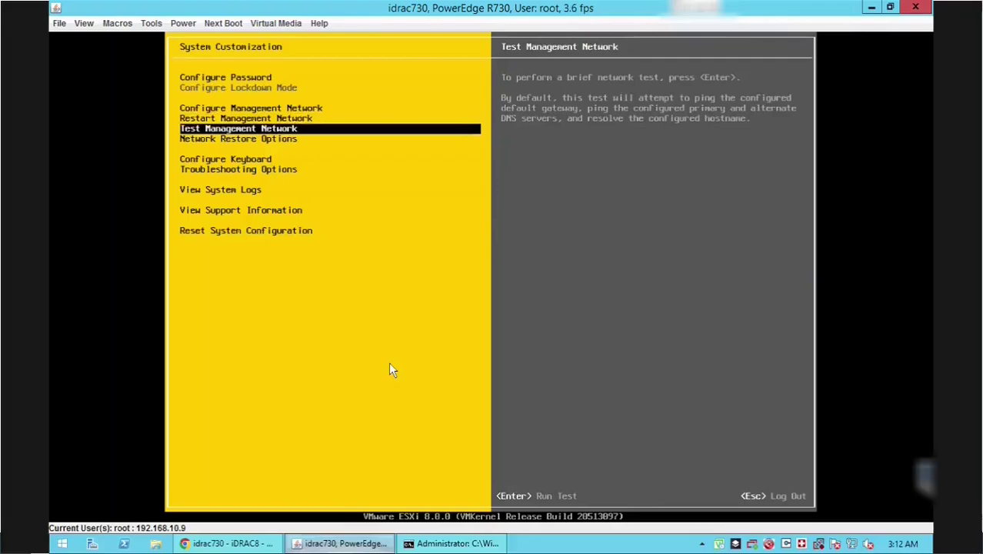
key(Return)
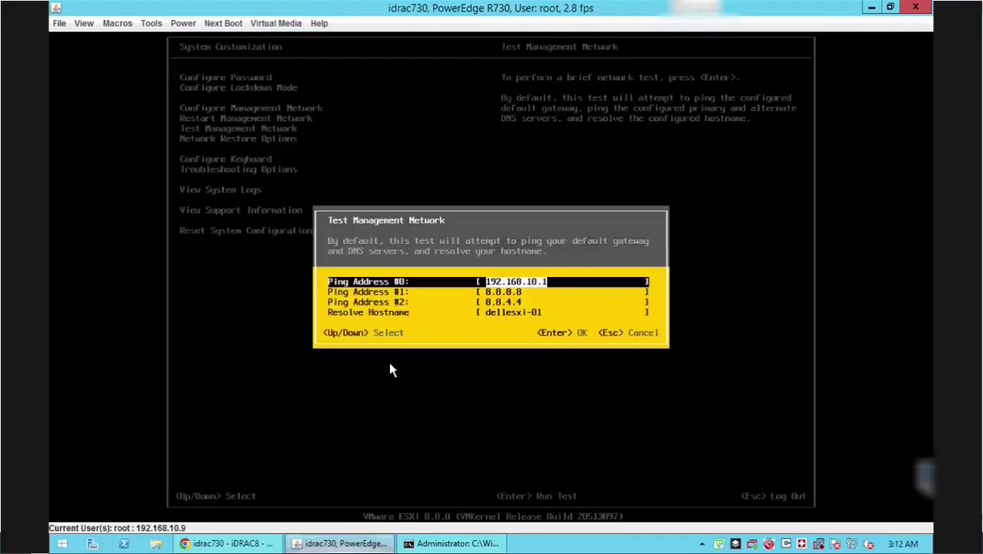
key(Return)
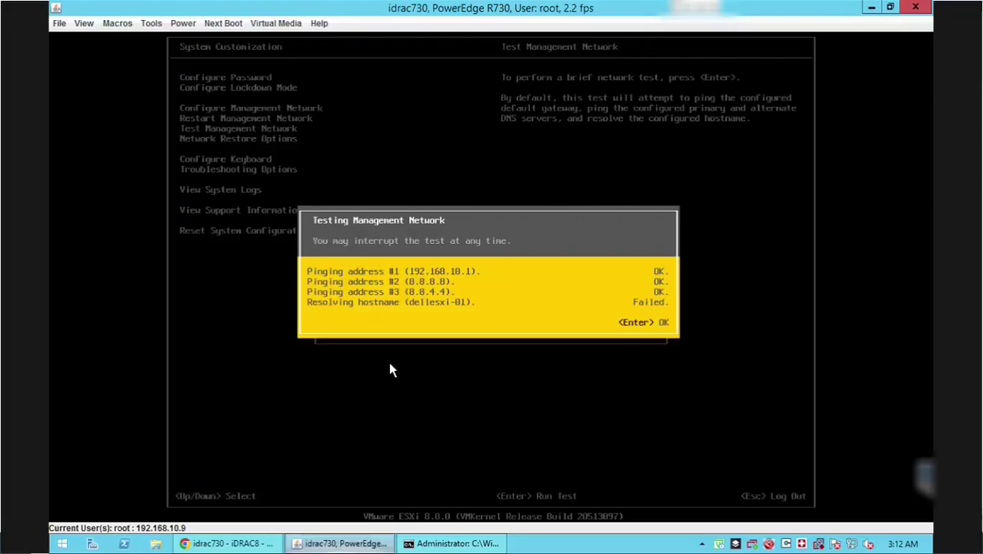
key(Return)
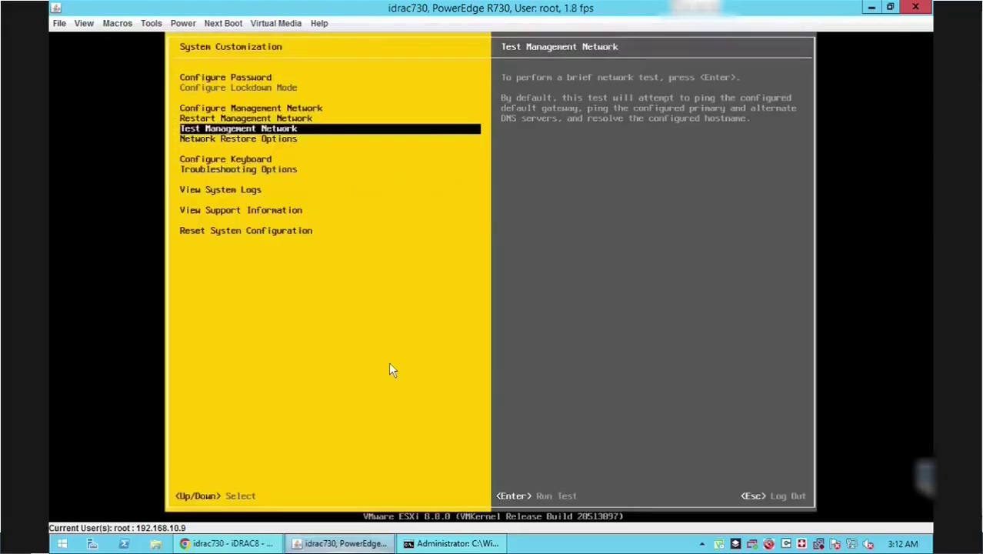
- Look through the DCUI's Network Restore Options and Troubleshooting Options menus
key(Down)
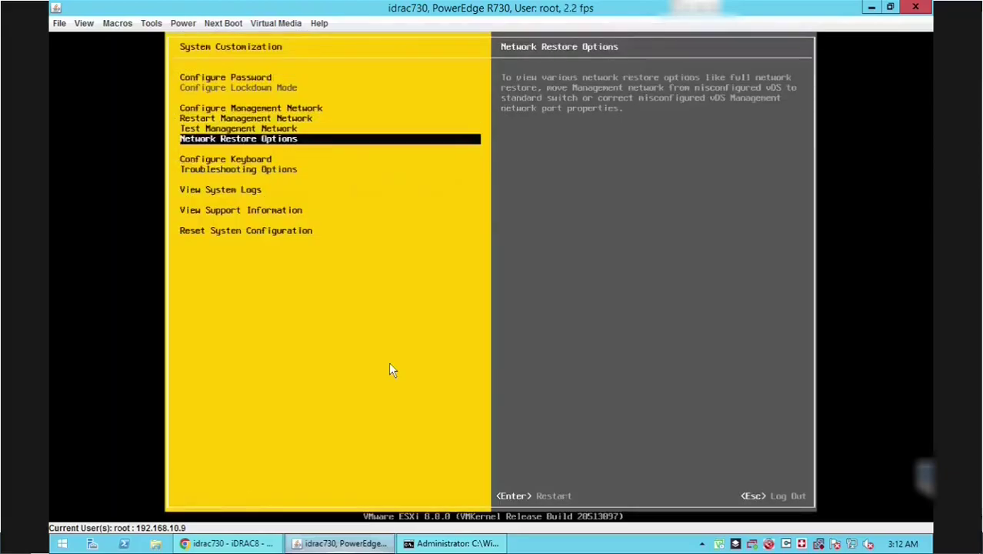
key(Return)
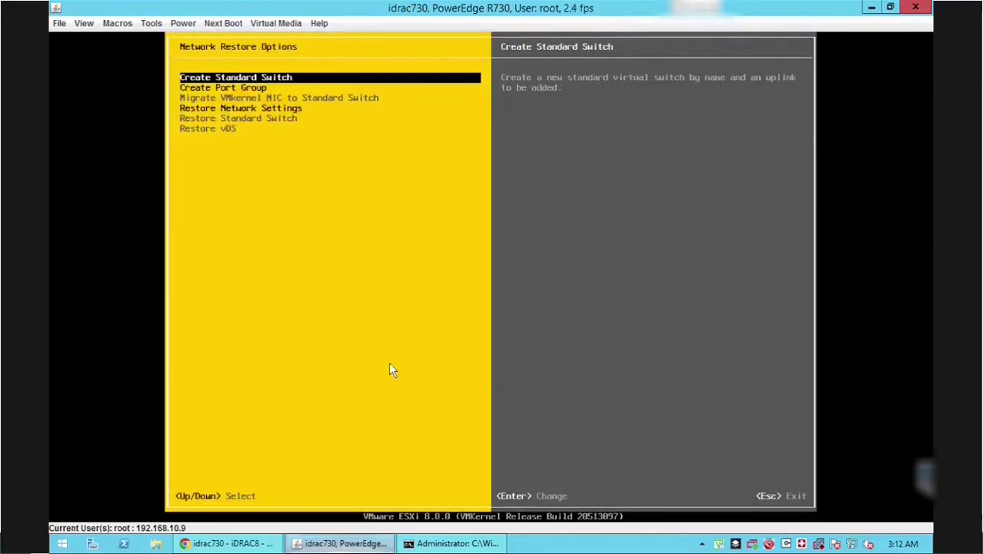
key(Escape)
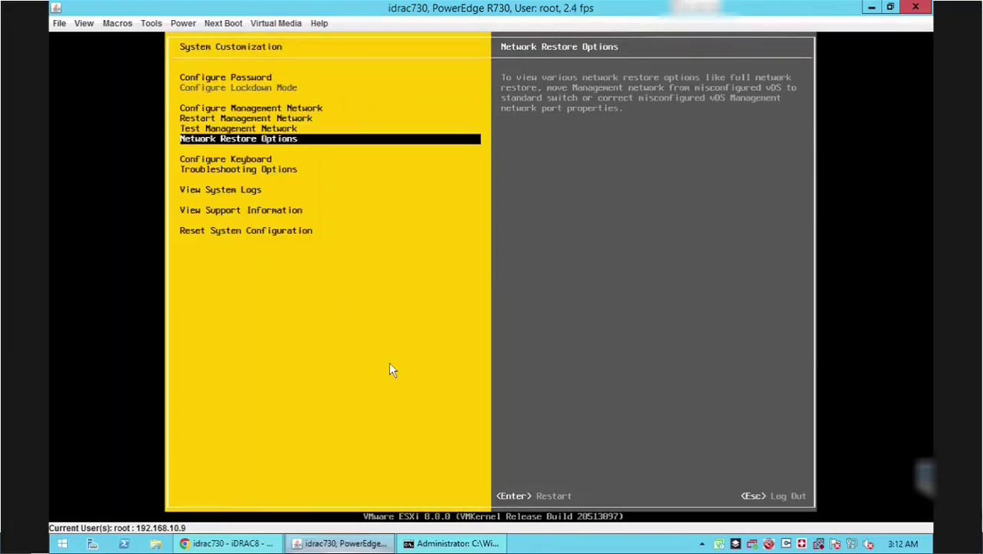
key(Down)
key(Down)
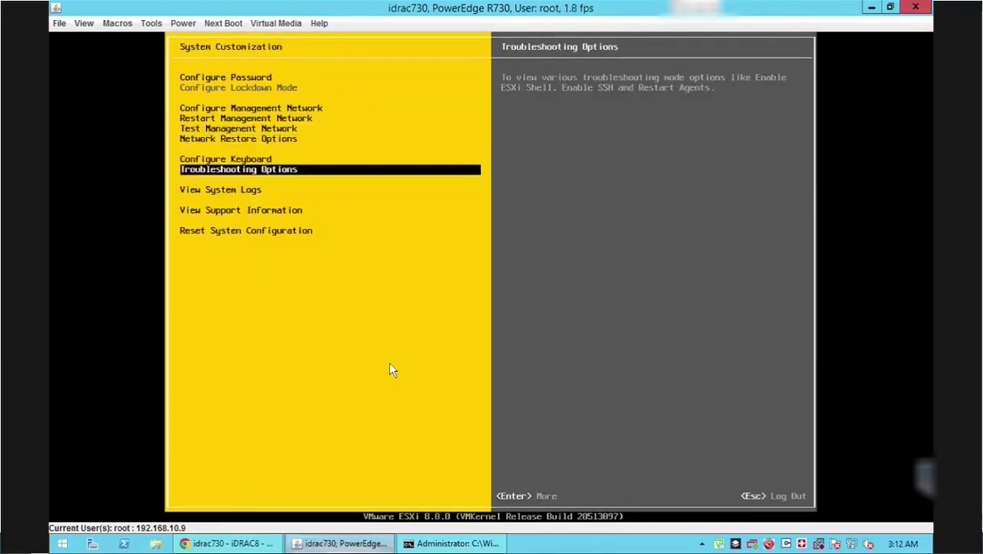
key(Return)
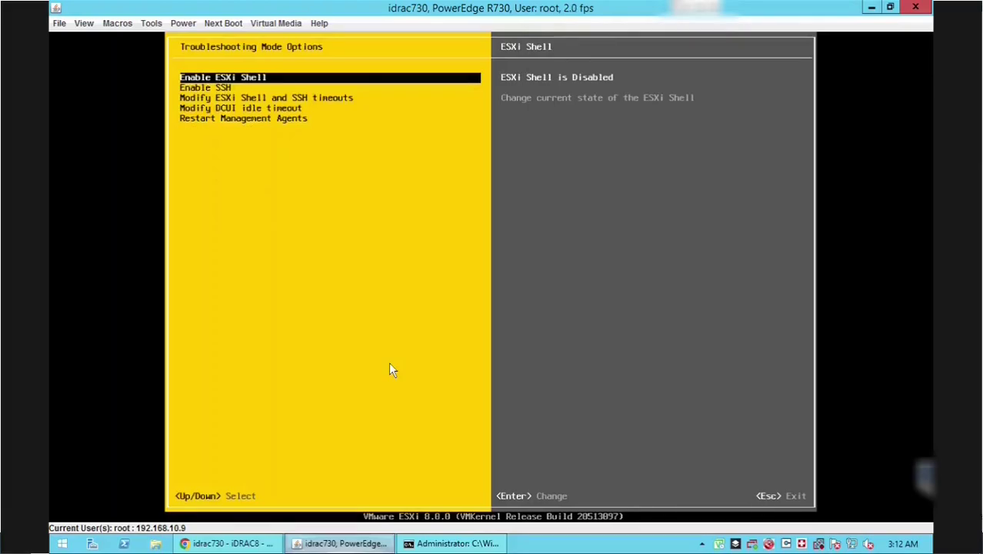
key(Escape)
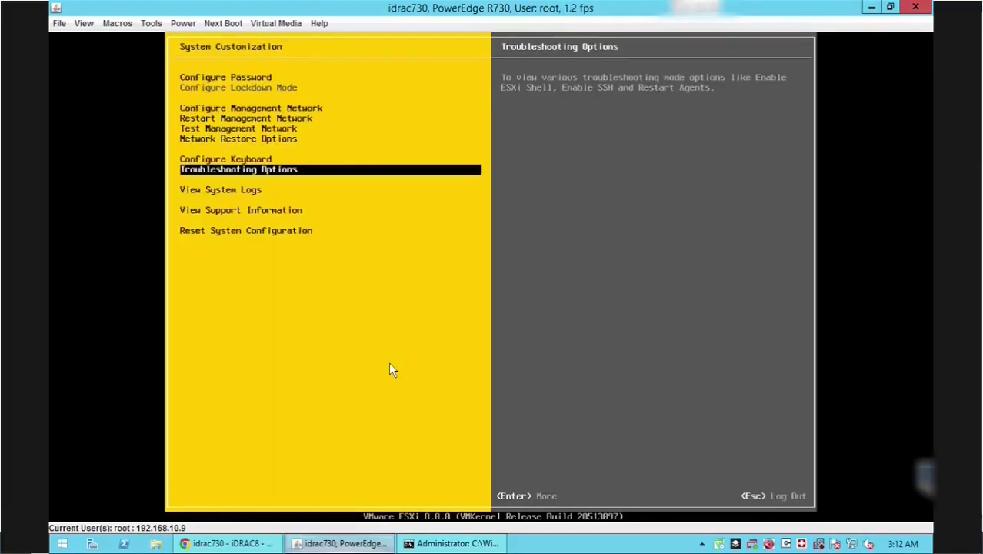
- Move to View System Logs, log out of System Customization, and return to the browser
key(Down)
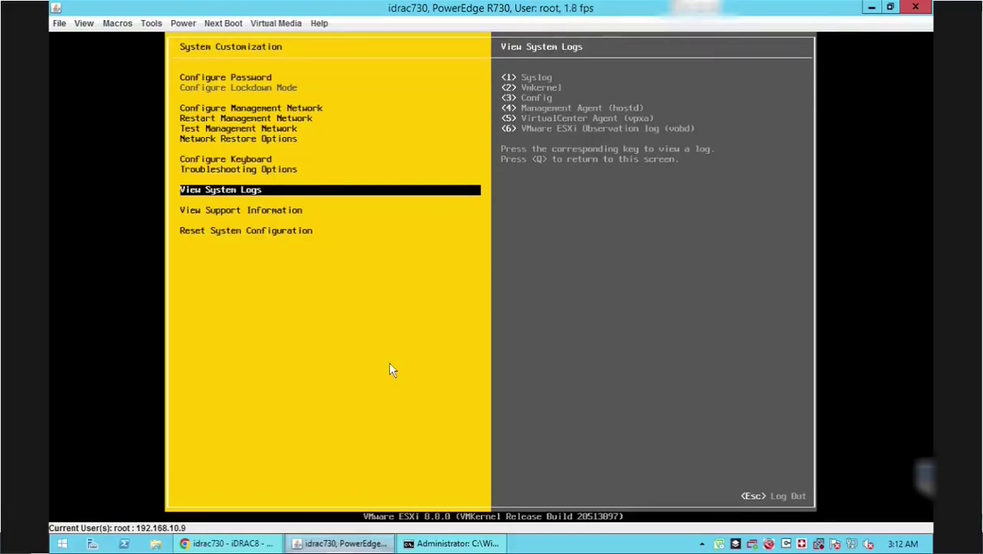
key(Escape)
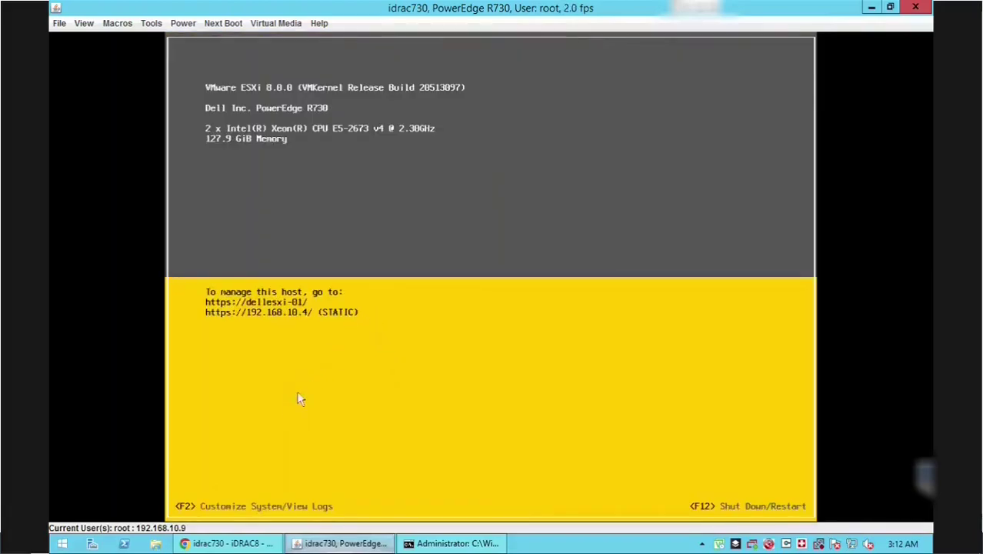
click(230, 544)
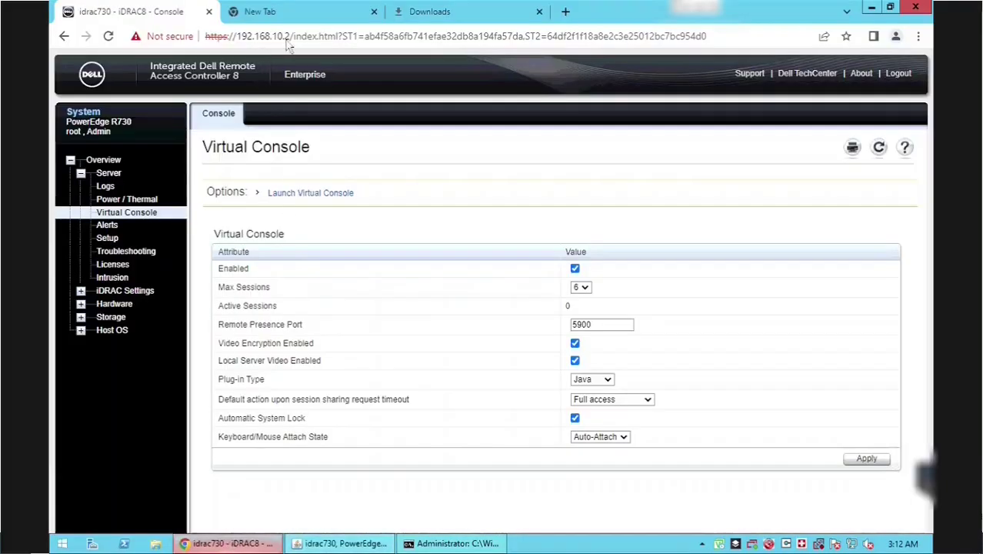
- Load 192.168.10.4 in the empty tab and proceed past the certificate warning
click(306, 15)
key(Return)
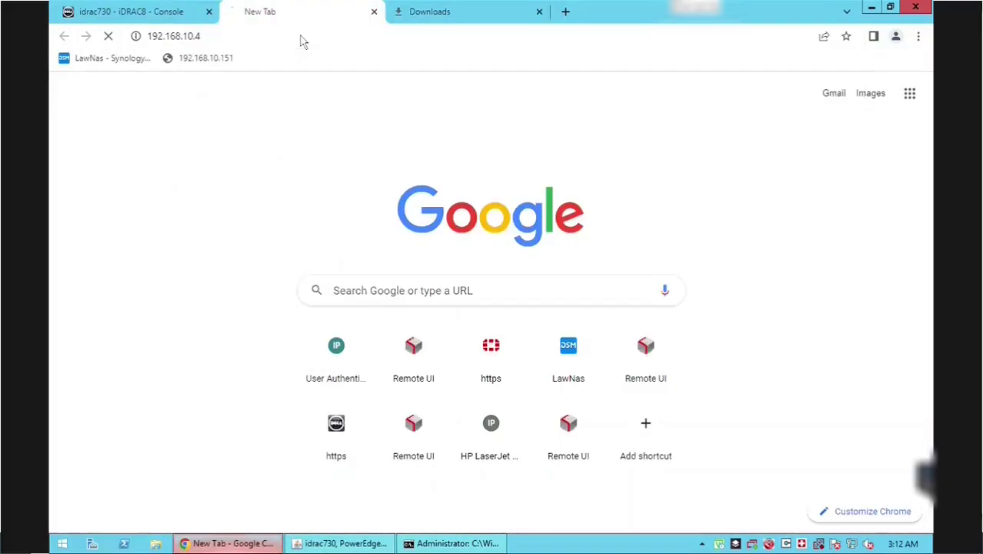
click(319, 400)
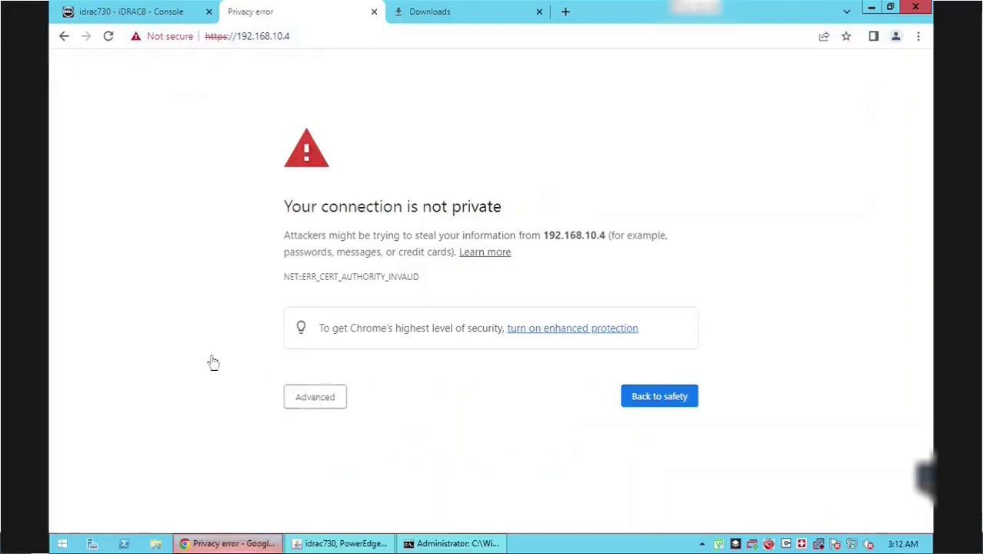
click(317, 491)
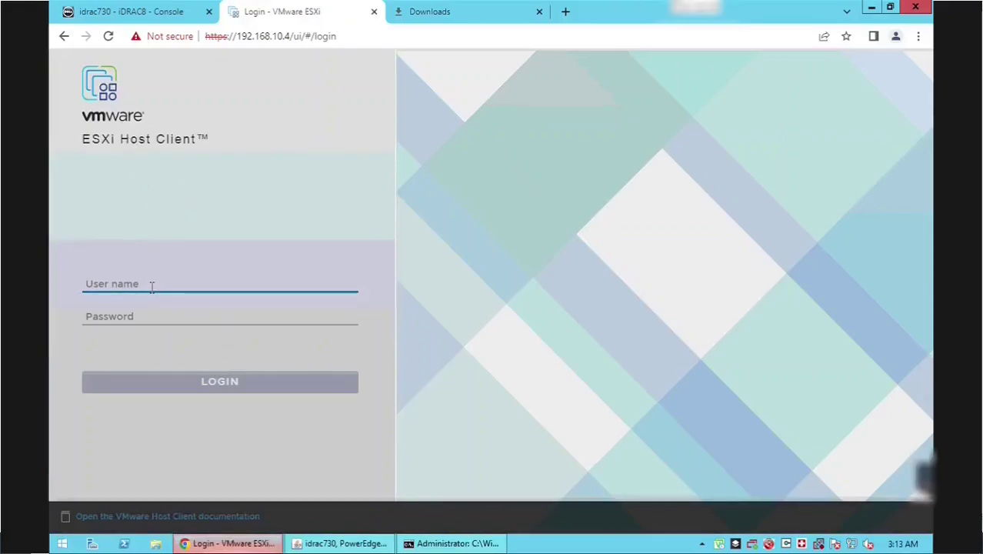
- Sign in to the Host Client as root with the account password
text(root)
key(Tab)
text(••)
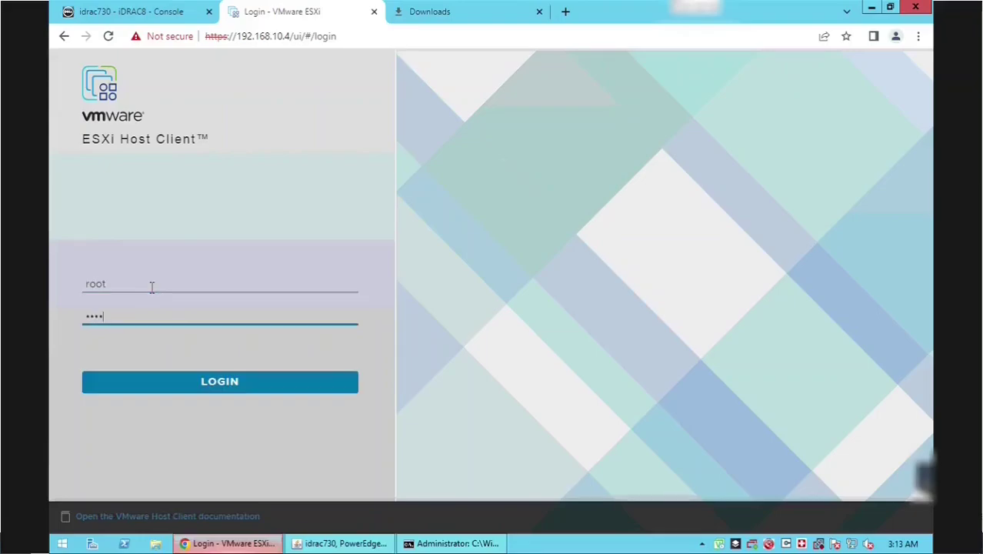
text(•••••••)
key(Return)
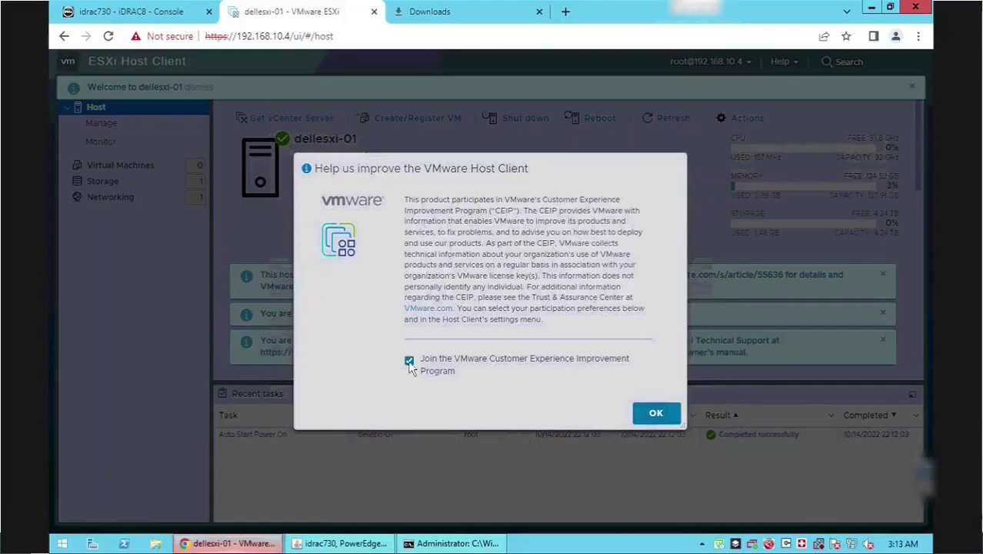
- Decline joining the CEIP and dismiss the three notice banners
click(454, 372)
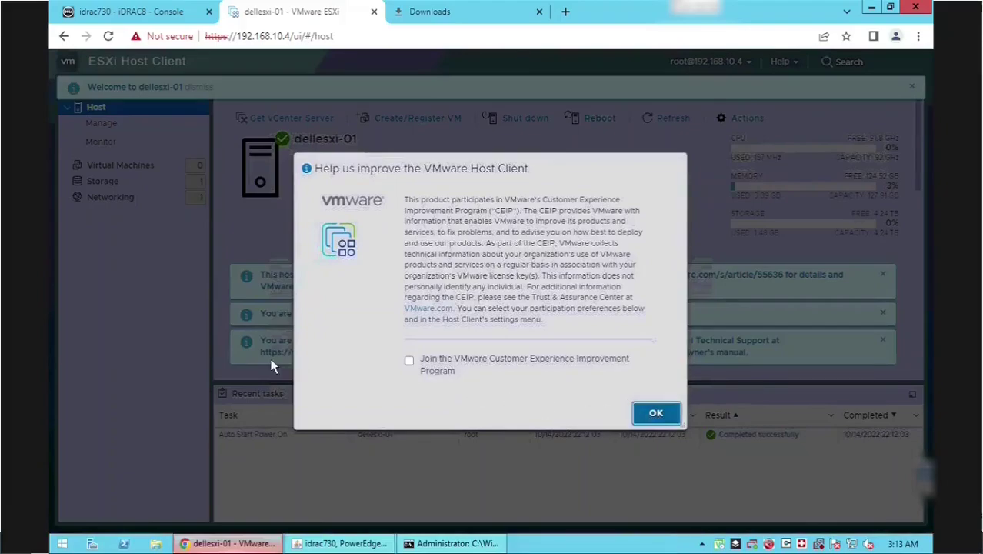
key(Return)
click(883, 340)
click(883, 313)
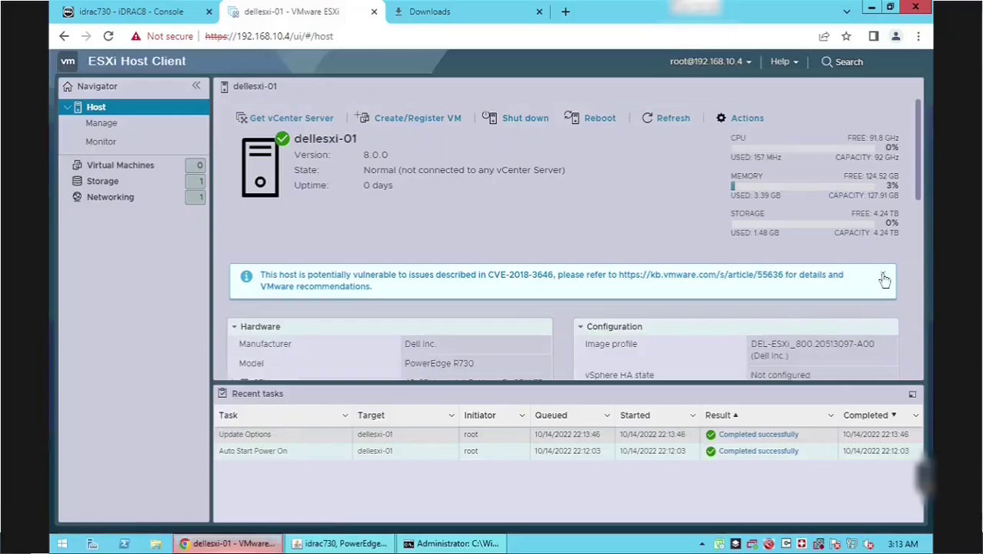
click(882, 274)
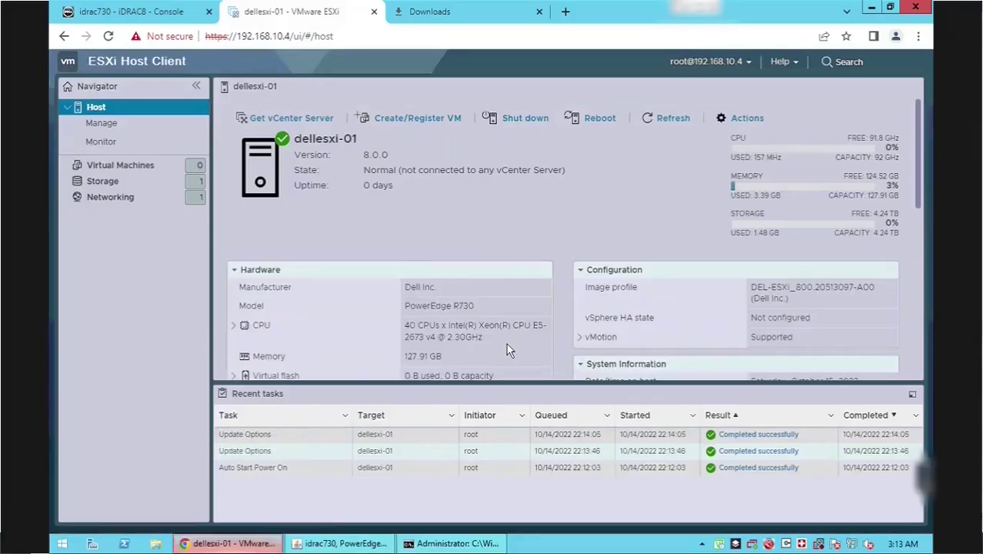
- Scroll through dellesxi-01's summary and open the host Actions menu
scroll(506, 345, down, 5)
scroll(506, 343, down, 3)
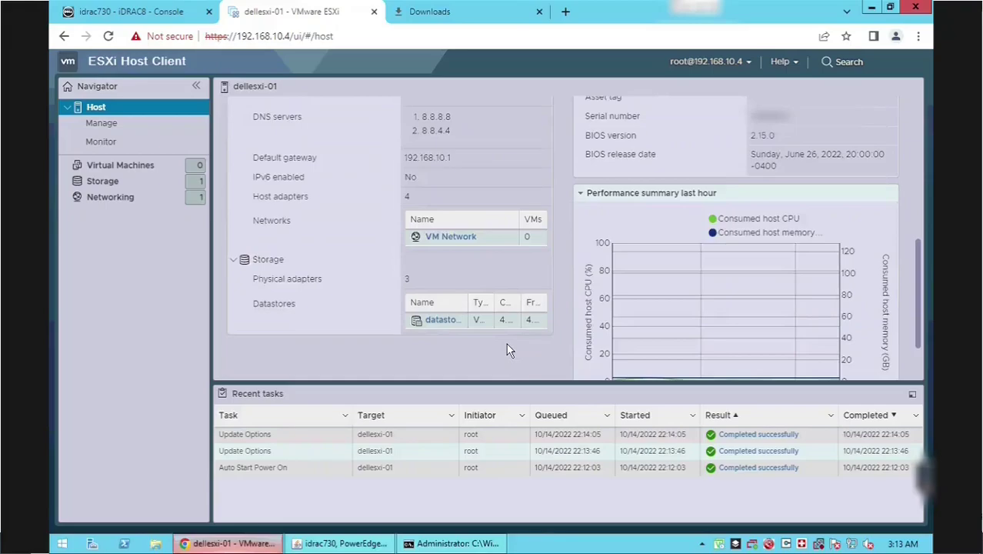
scroll(506, 343, up, 5)
scroll(507, 343, up, 5)
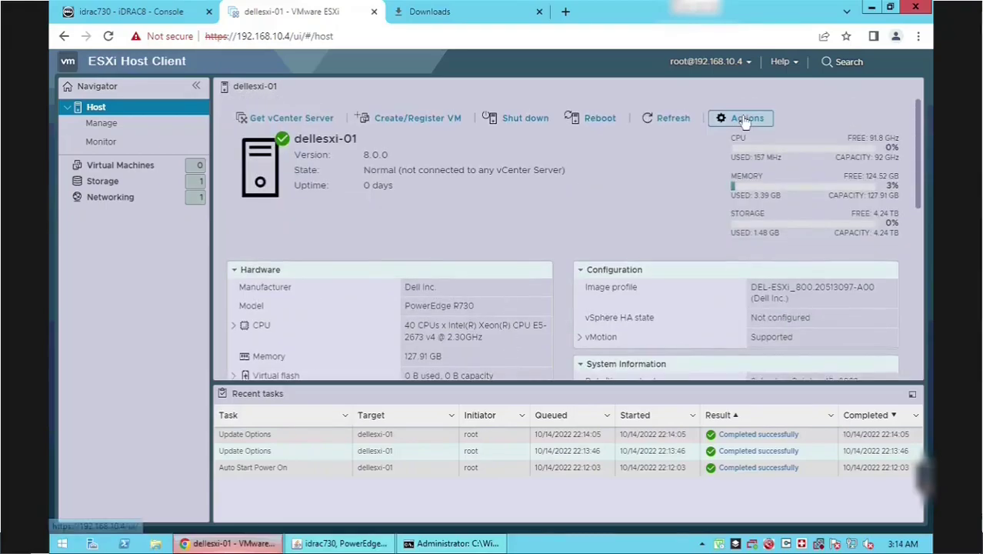
click(745, 121)
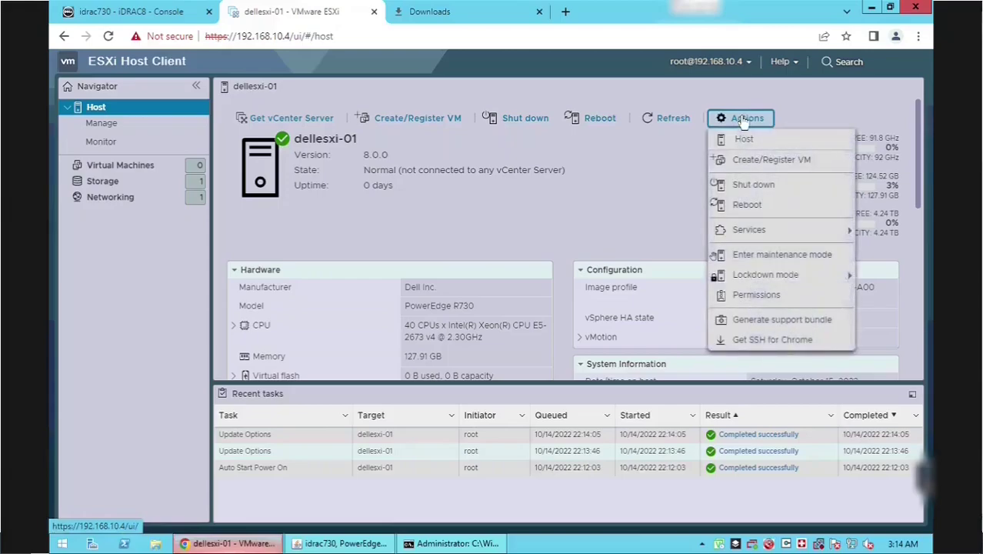
mouse_move(747, 240)
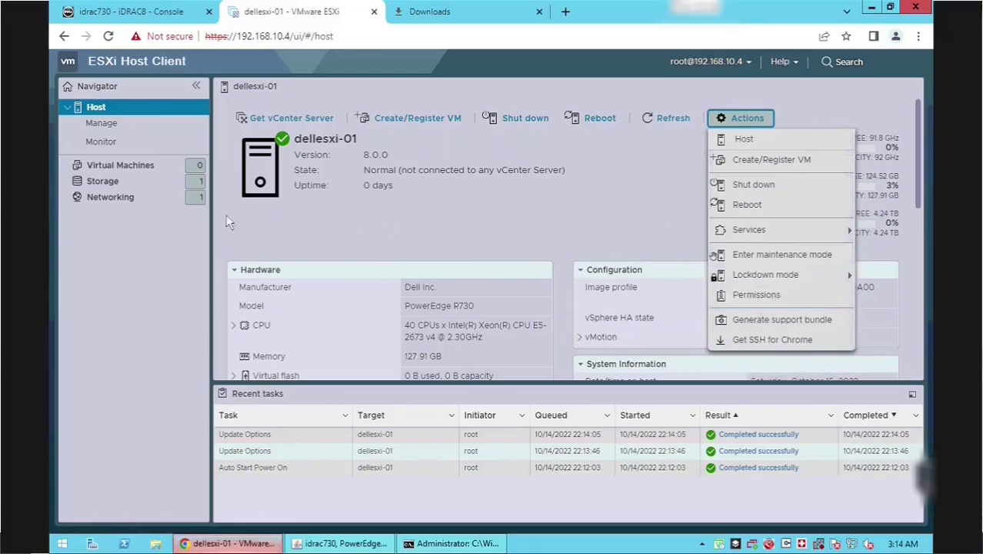
- Browse the Manage > System autostart and swap pages, ending on Time & date
click(112, 123)
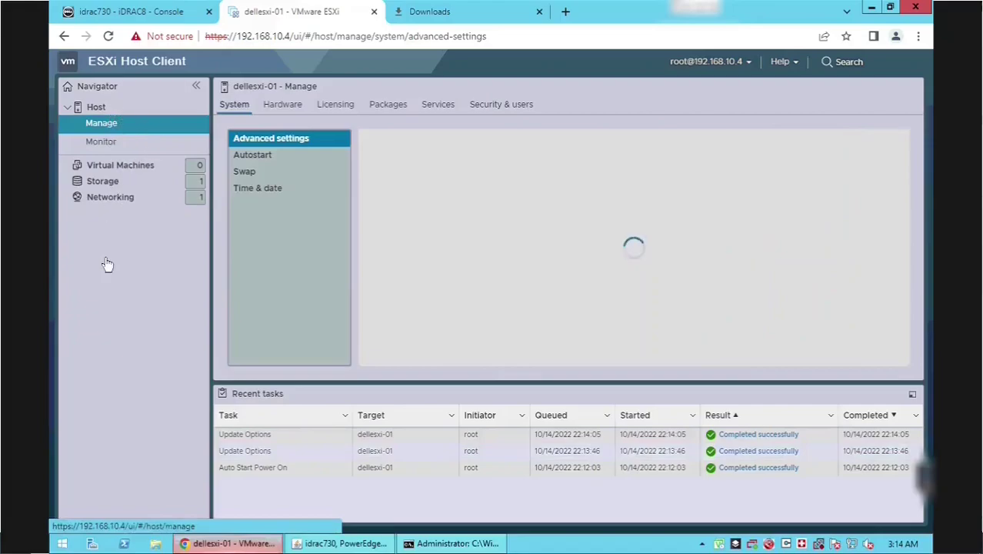
click(256, 156)
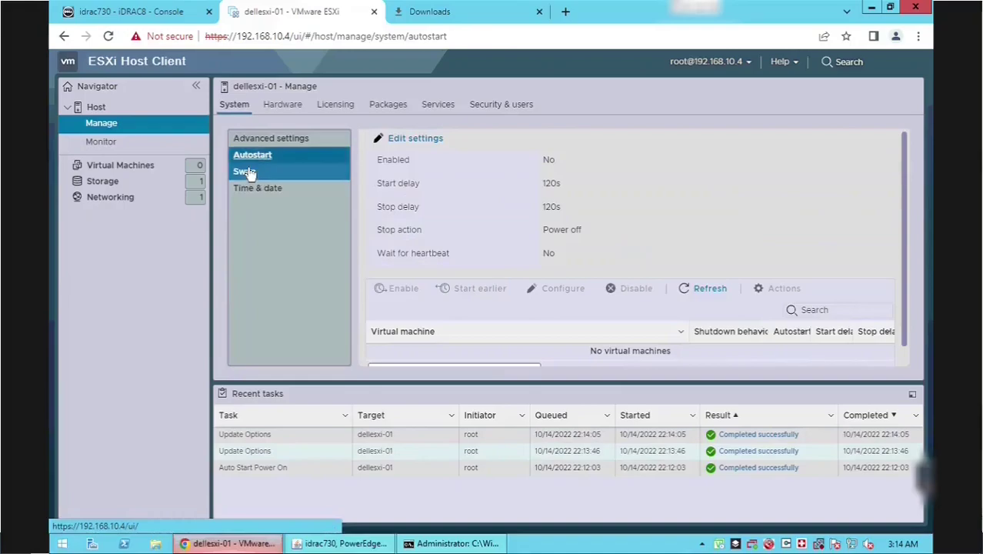
click(248, 172)
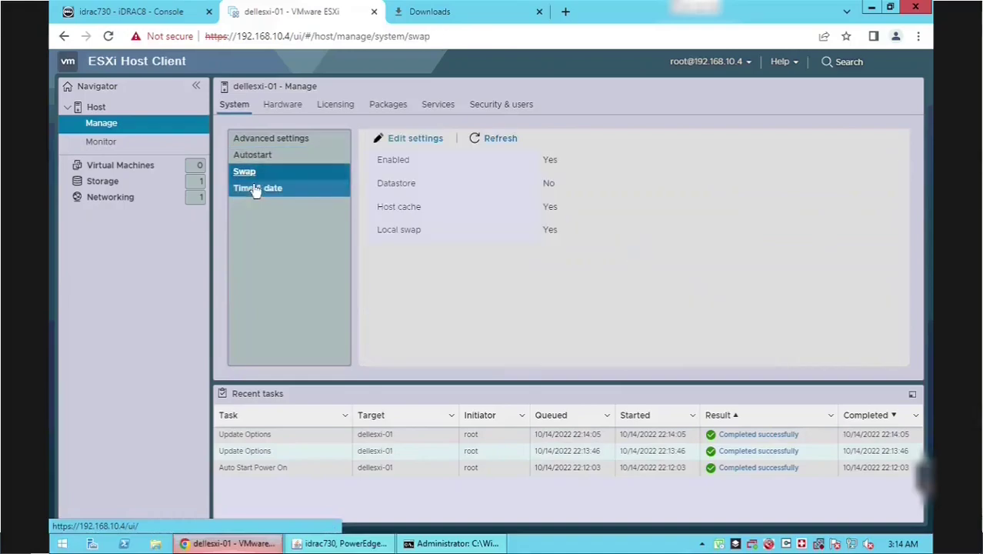
click(256, 190)
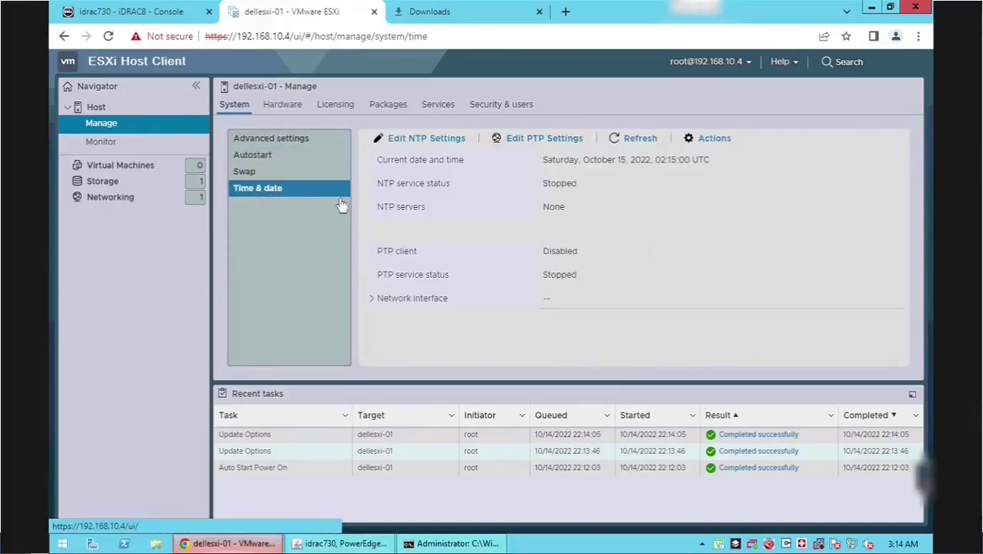
- Switch the host to NTP with pool.ntp.org, starting and stopping with the host, and save
click(421, 144)
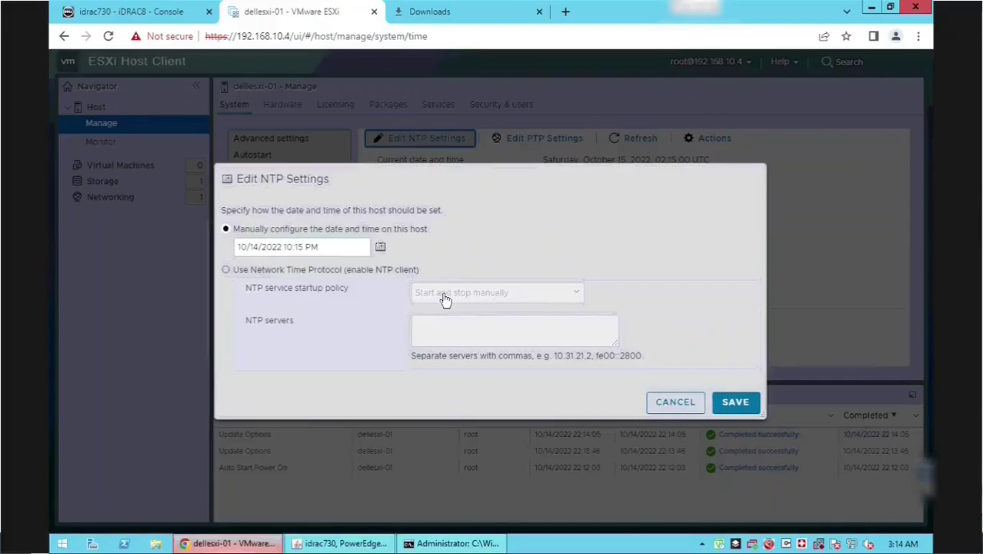
click(281, 270)
click(442, 297)
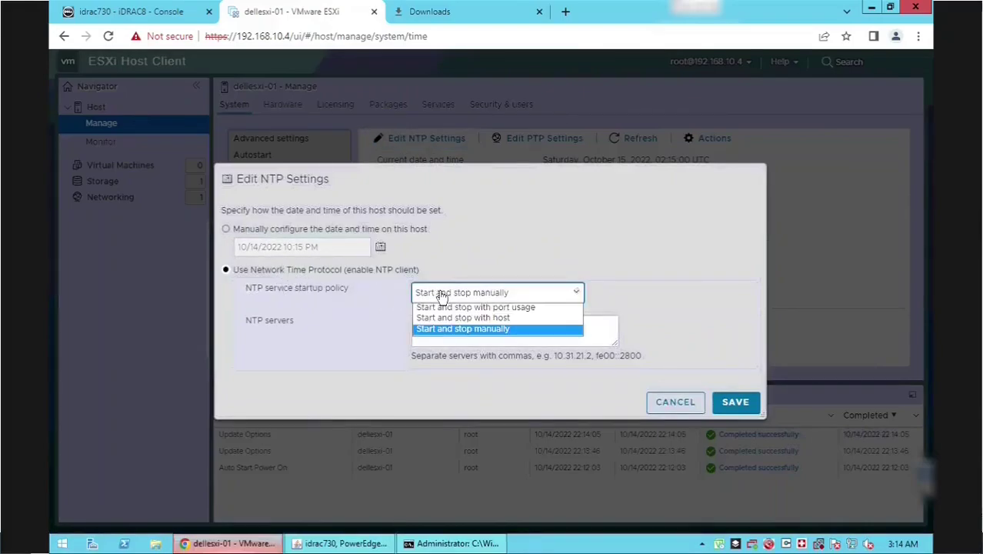
click(452, 318)
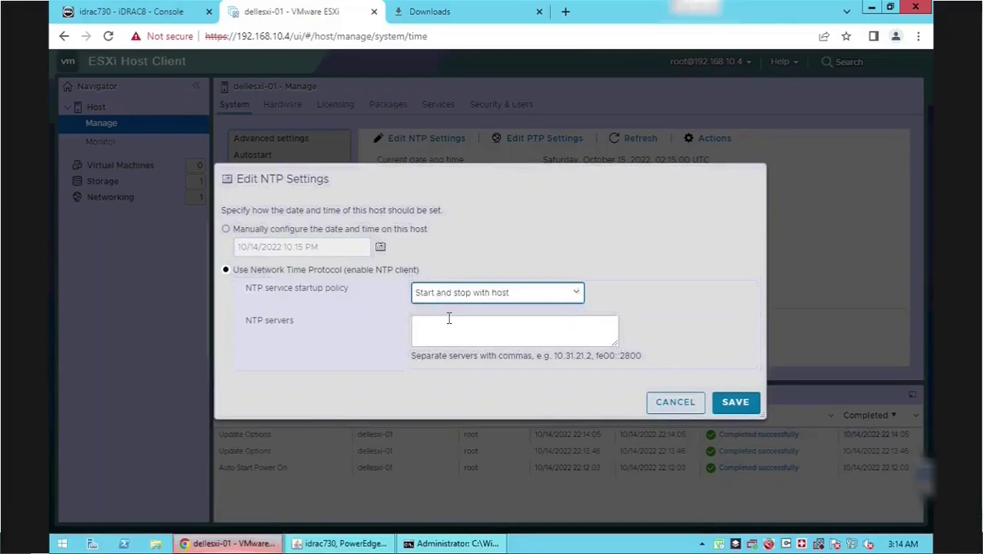
click(440, 330)
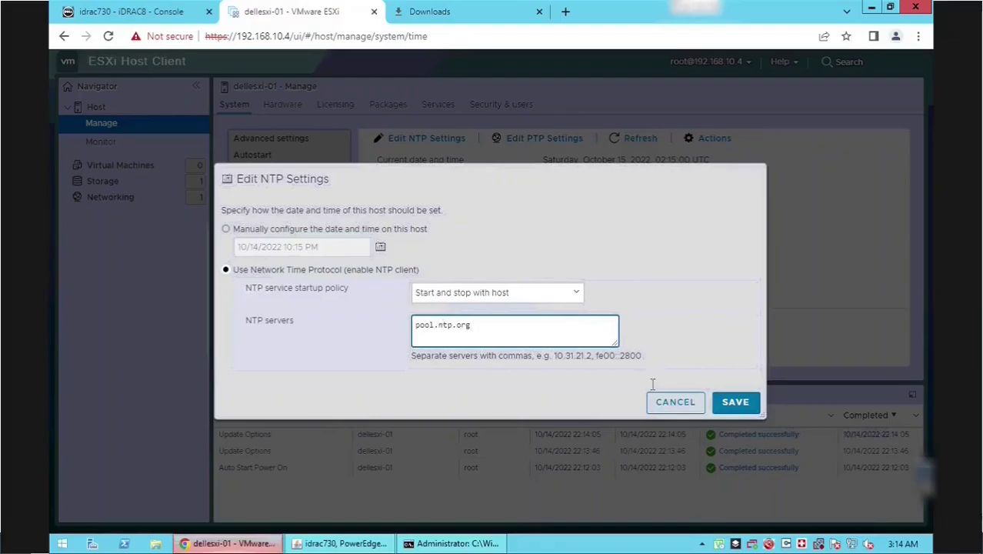
click(736, 408)
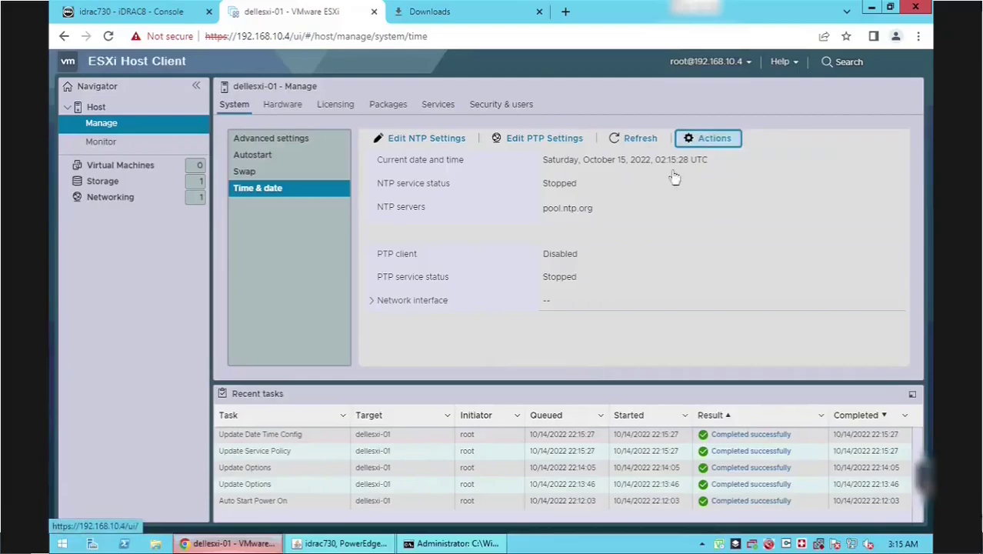
- Refresh the time and date details, which still show NTP Stopped
click(321, 170)
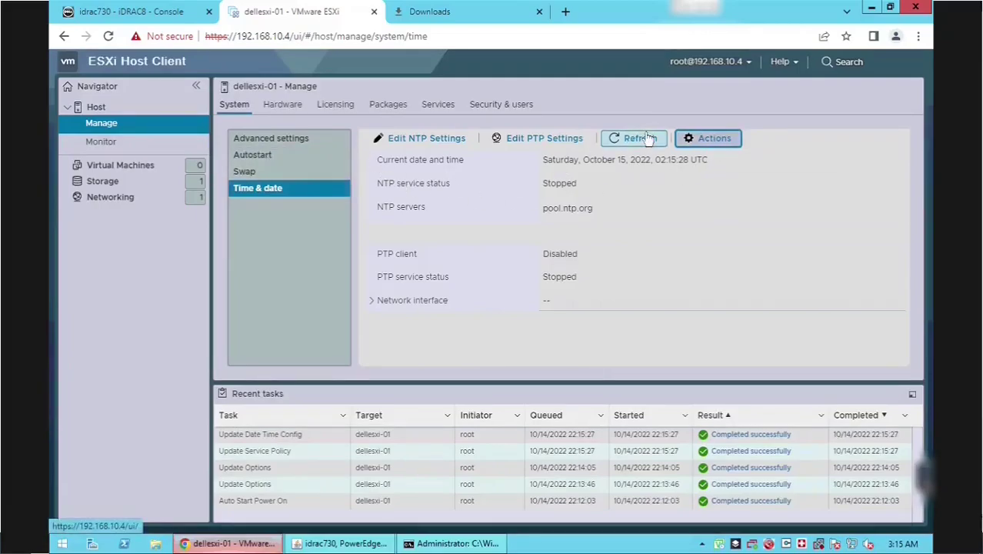
click(646, 138)
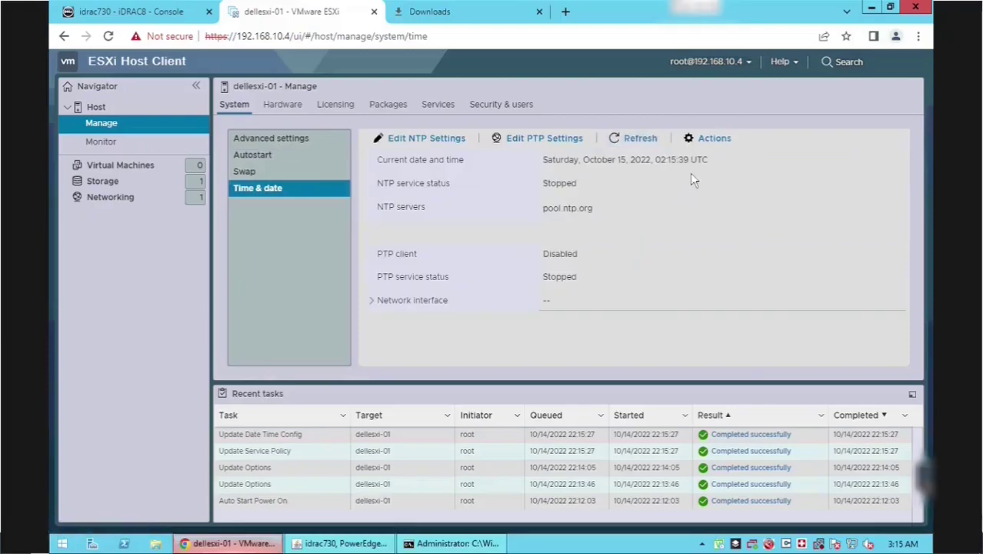
click(372, 302)
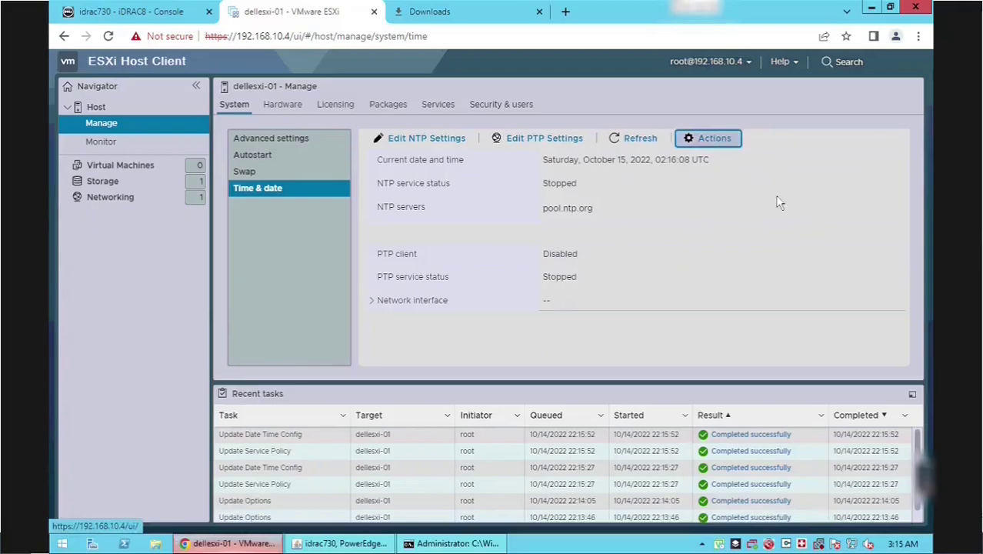
- Review the Hardware tab's PCI devices and power management policy
click(293, 108)
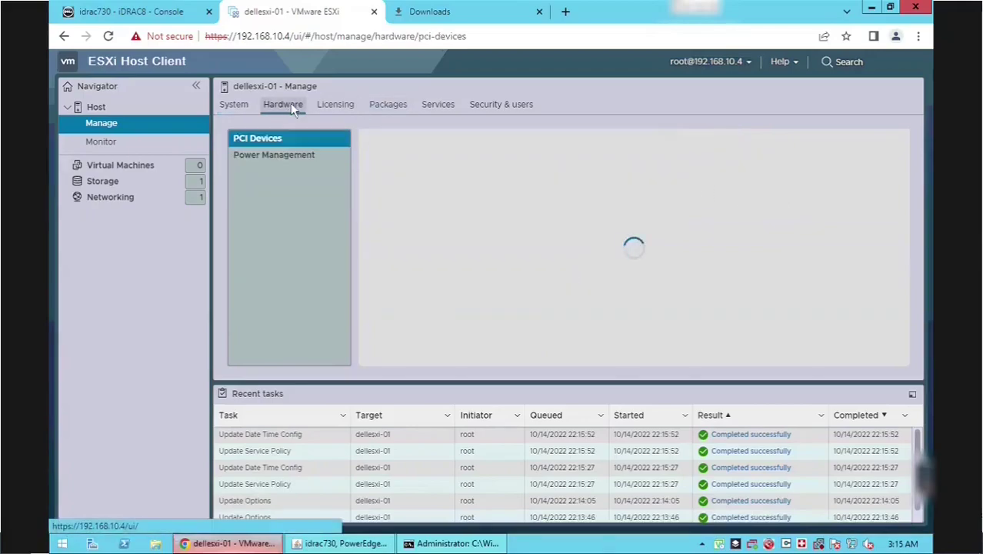
scroll(459, 231, down, 5)
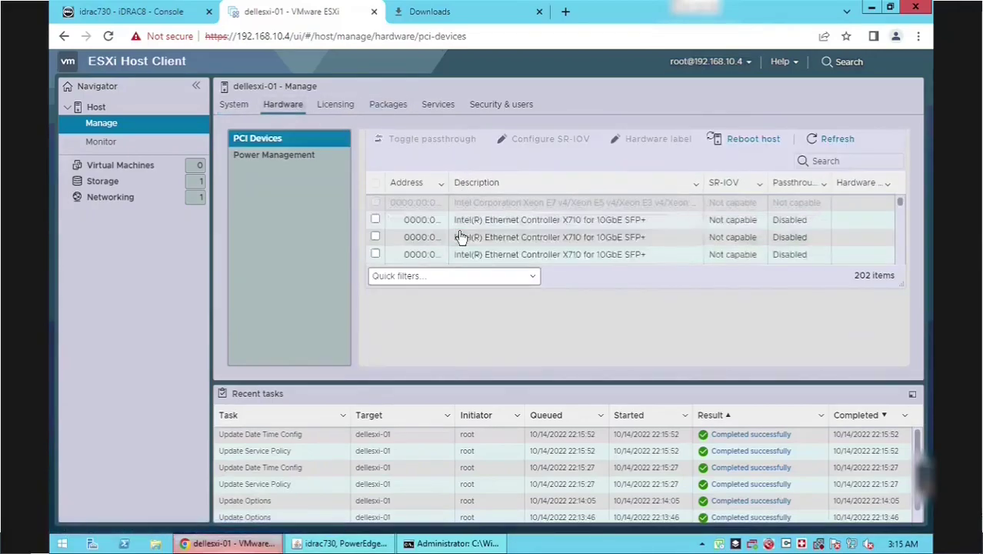
click(267, 157)
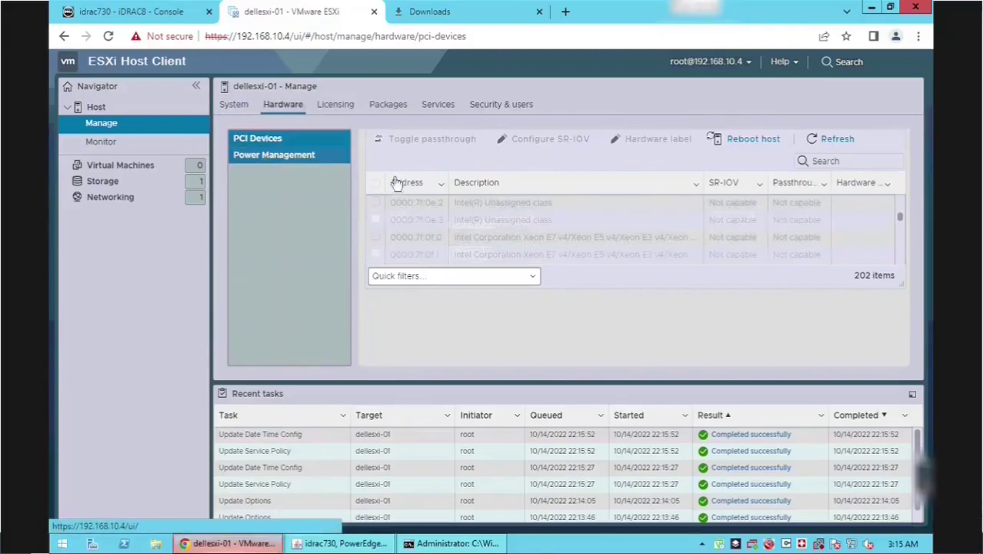
- Check the Evaluation Mode licence features, then list the 117 installed packages
click(337, 106)
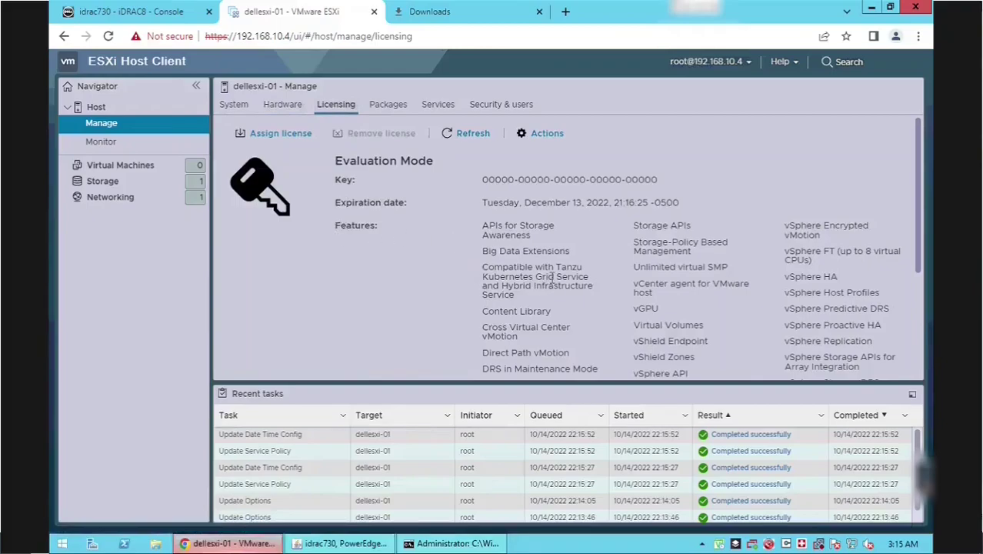
scroll(553, 277, down, 5)
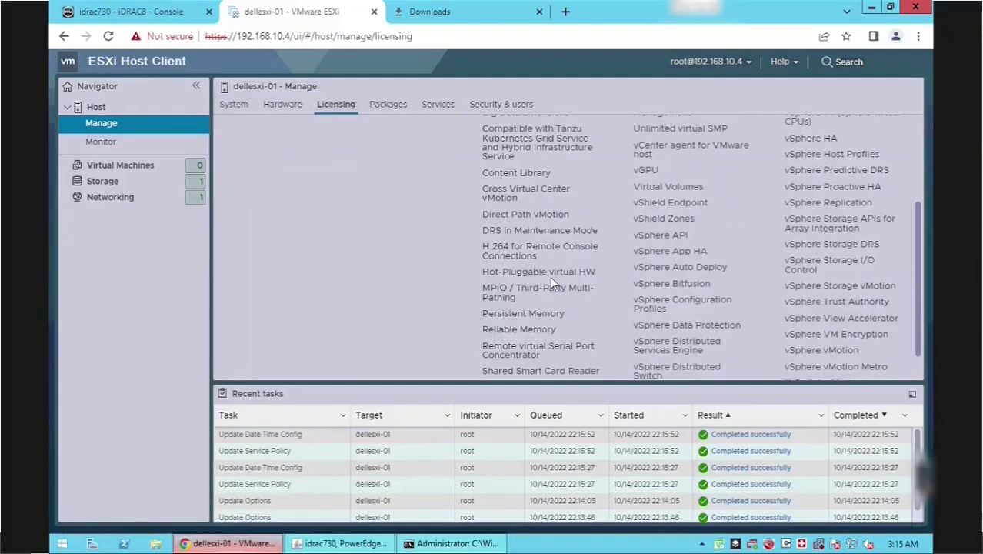
scroll(552, 279, up, 8)
scroll(553, 278, down, 10)
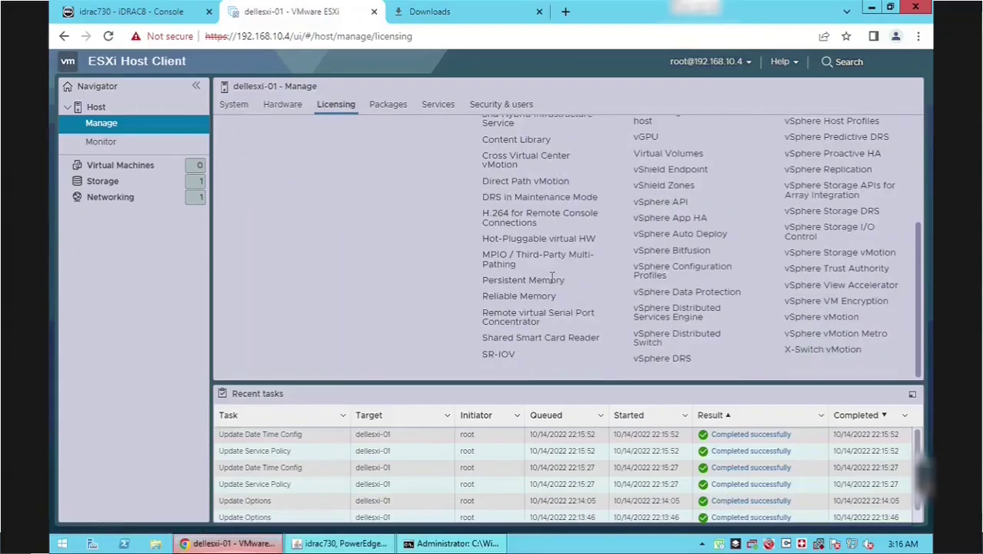
scroll(553, 278, up, 5)
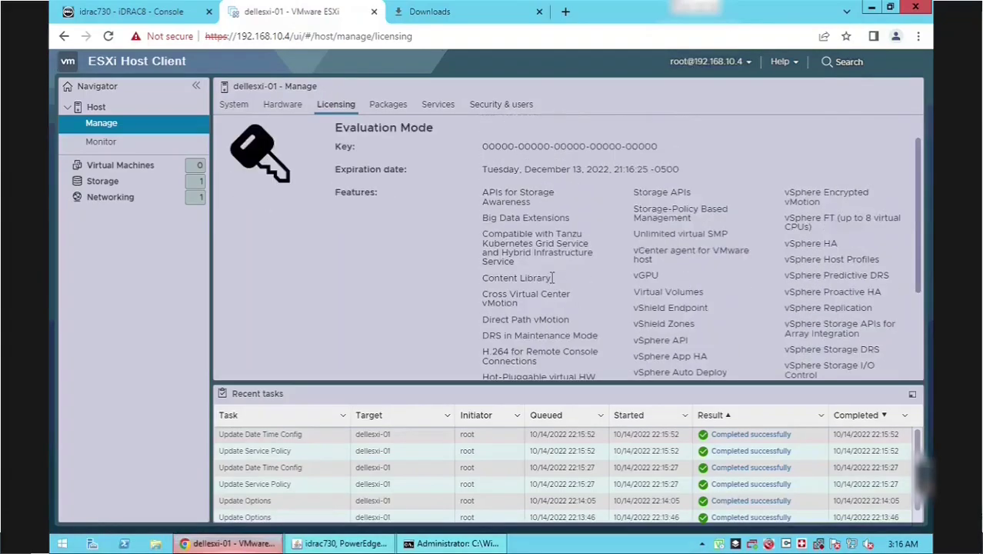
click(387, 108)
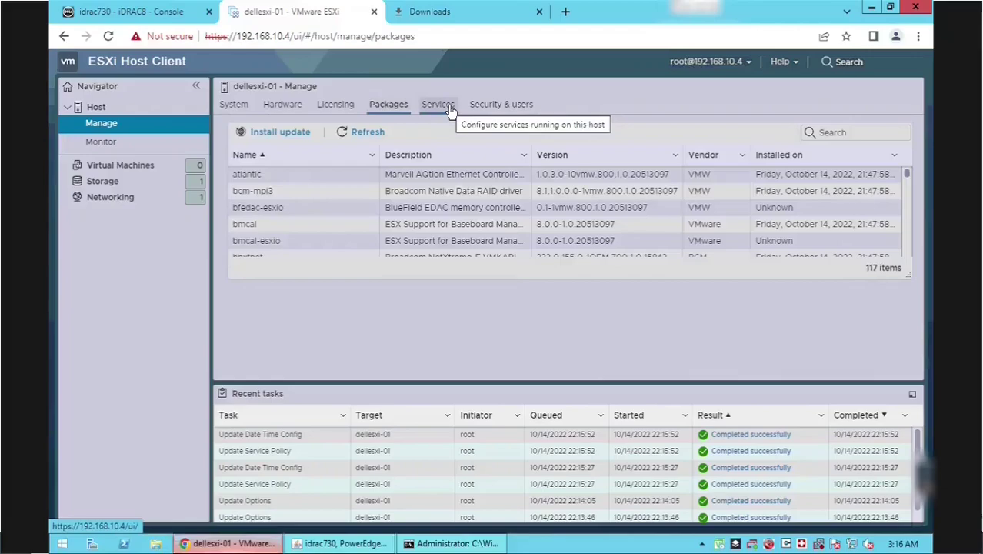
- Start the NTP Daemon (ntpd) from the Services list
click(449, 110)
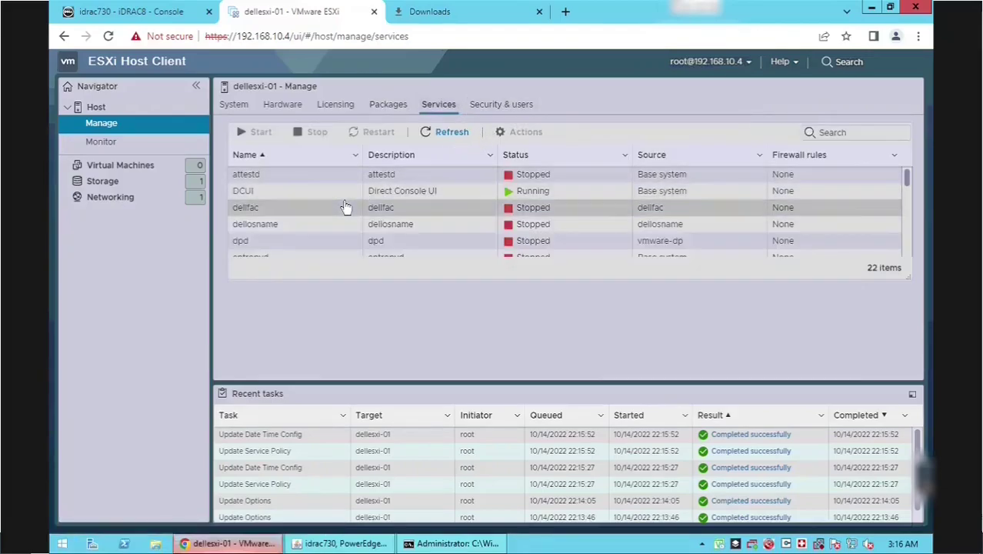
scroll(345, 207, down, 2)
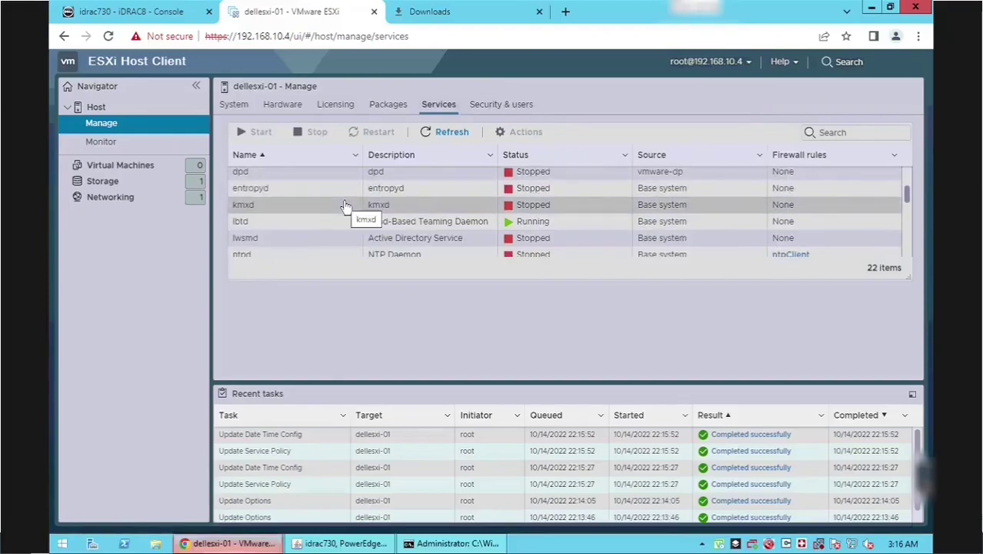
scroll(342, 209, down, 2)
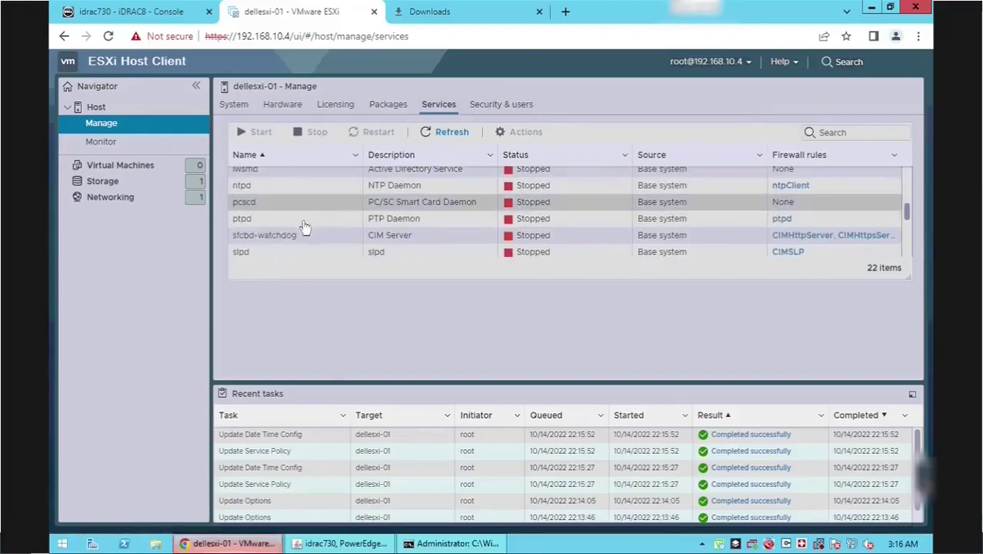
click(273, 190)
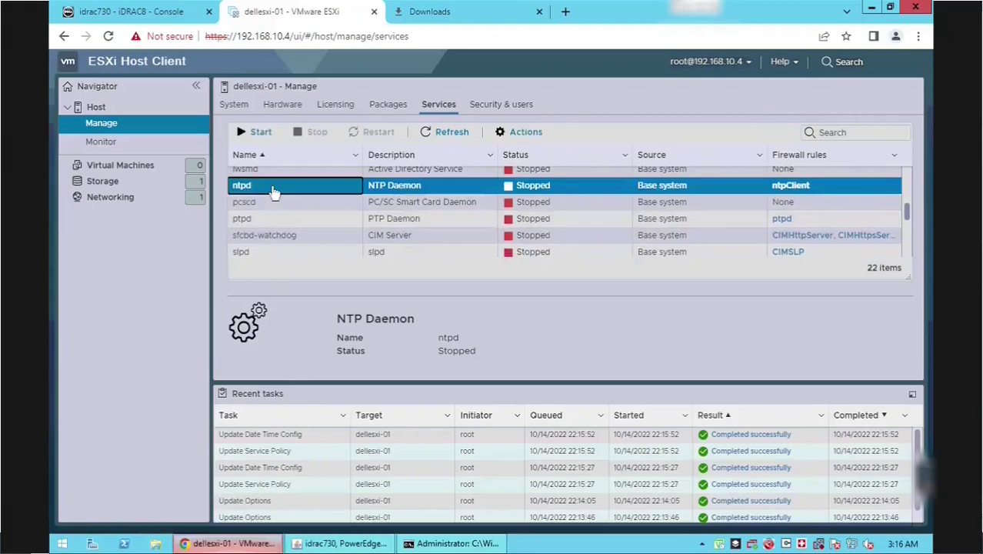
click(259, 134)
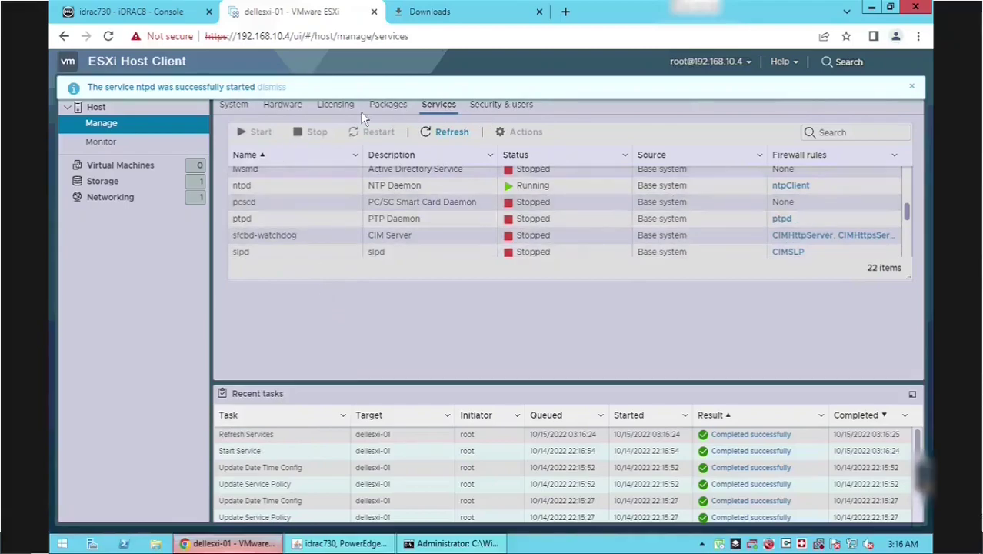
- Refresh Time & date to confirm NTP is Running, noting the time 07:16:33
click(234, 106)
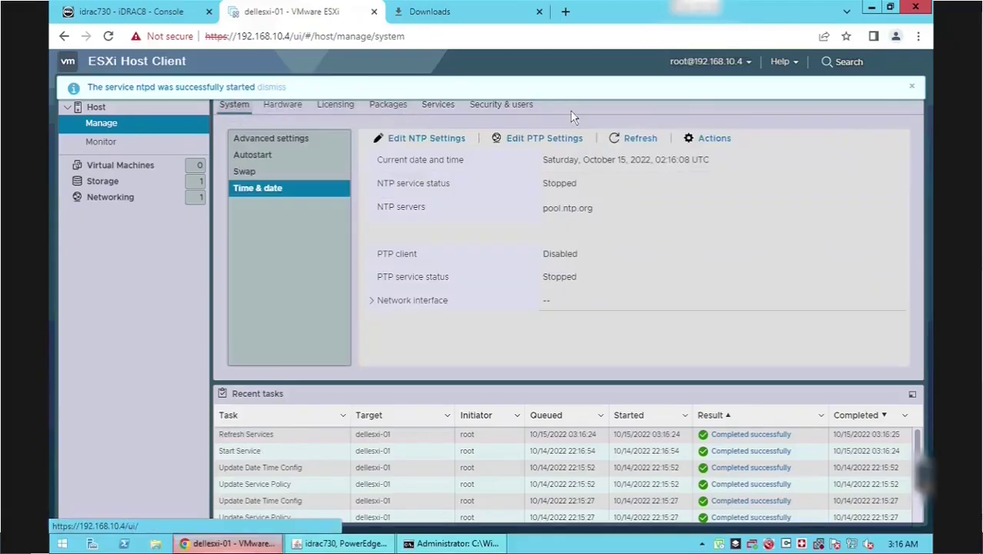
click(912, 87)
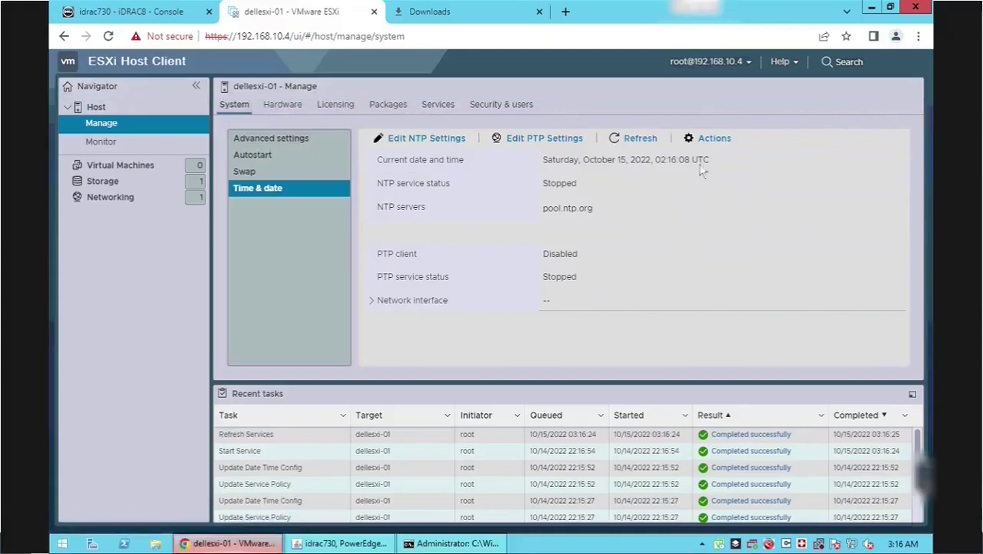
click(641, 139)
drag(655, 160, 693, 157)
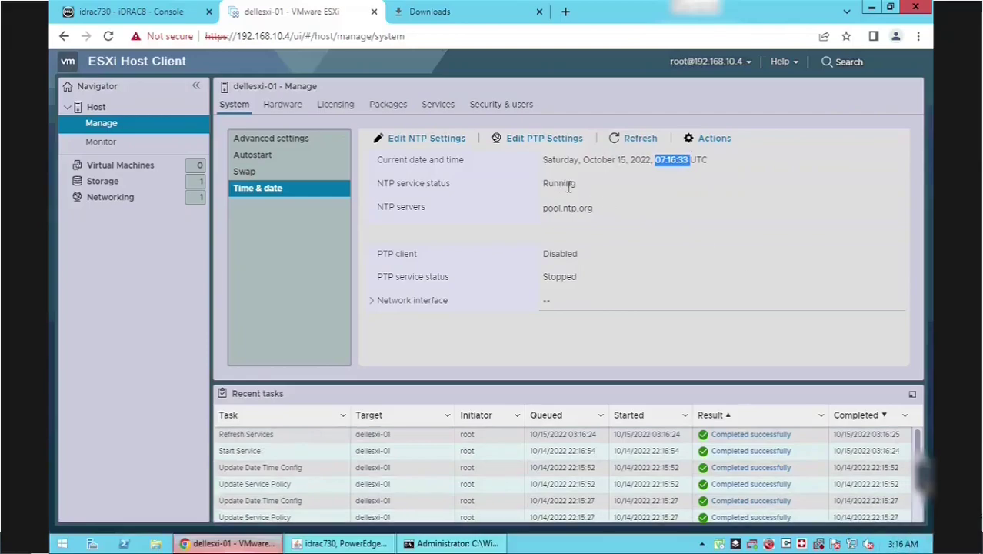
- Browse acceptance level, authentication and certificates, then select root in the Users list
click(485, 105)
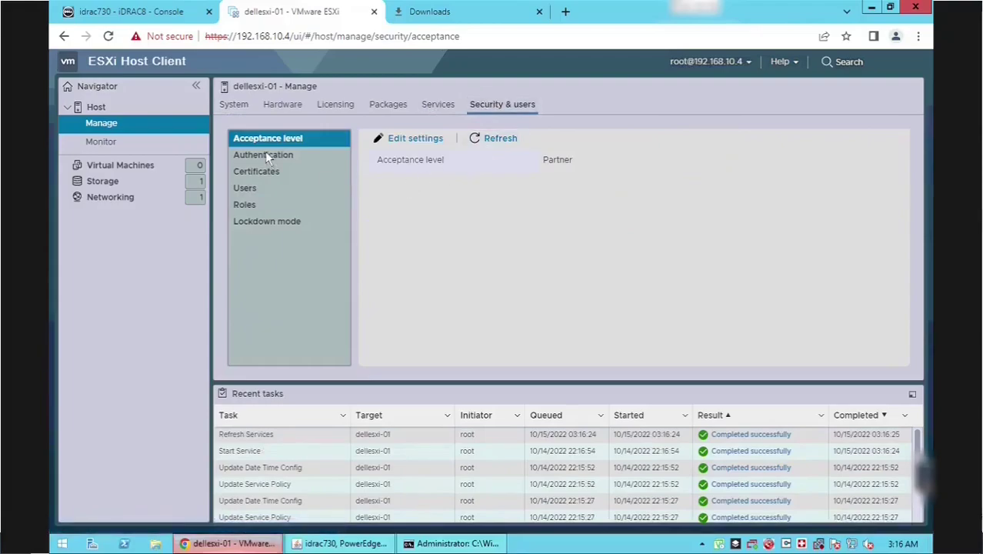
click(267, 157)
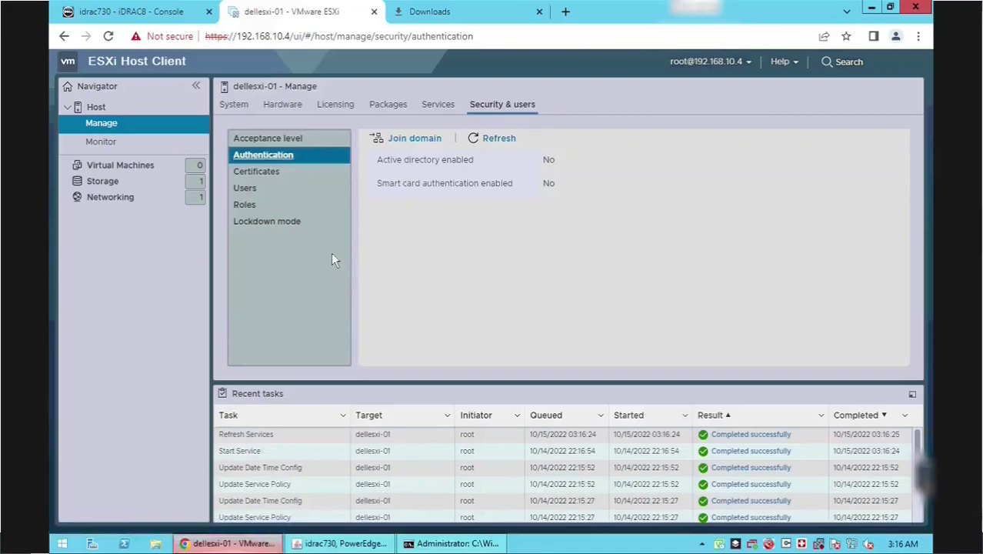
click(270, 175)
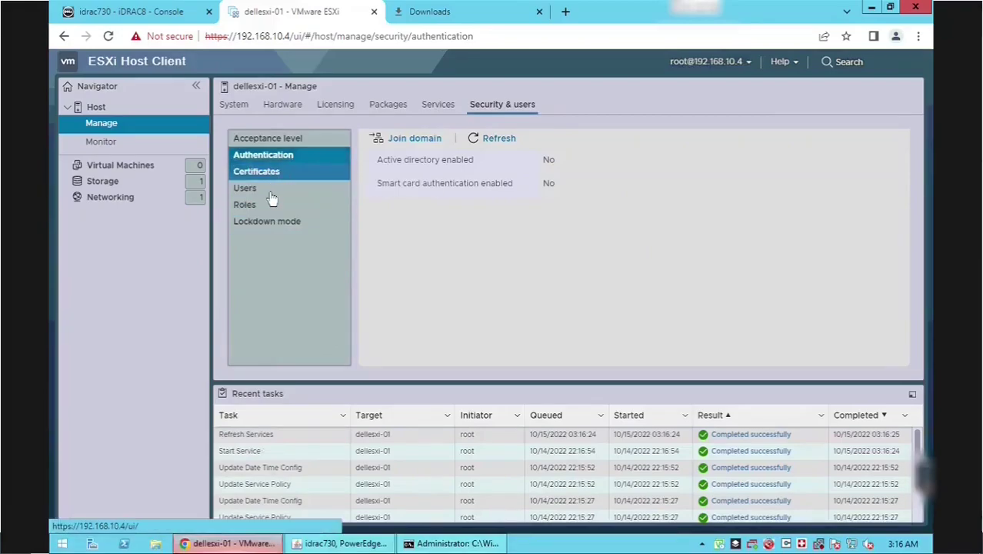
click(248, 189)
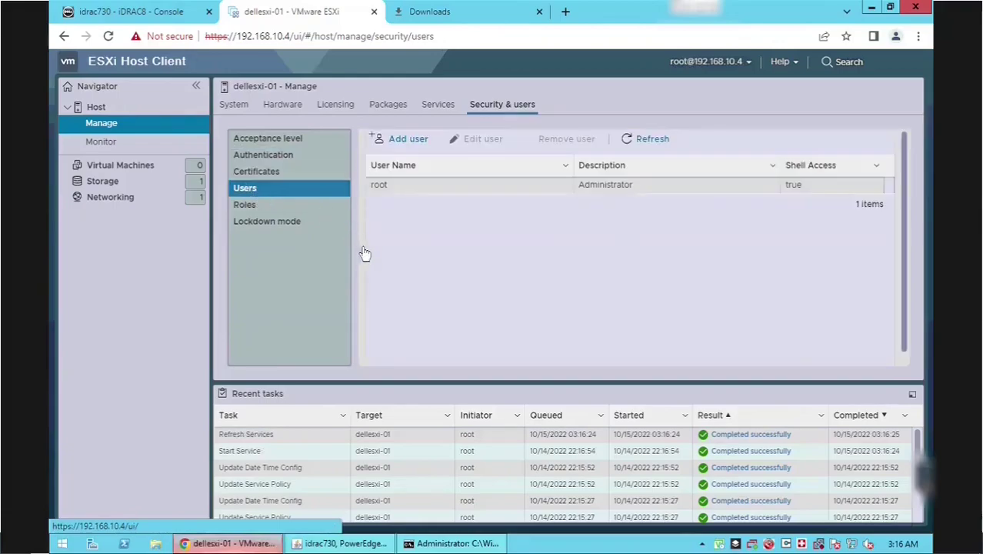
click(390, 188)
- Paste a new root password into both fields and save, hitting the weak-password error
click(471, 138)
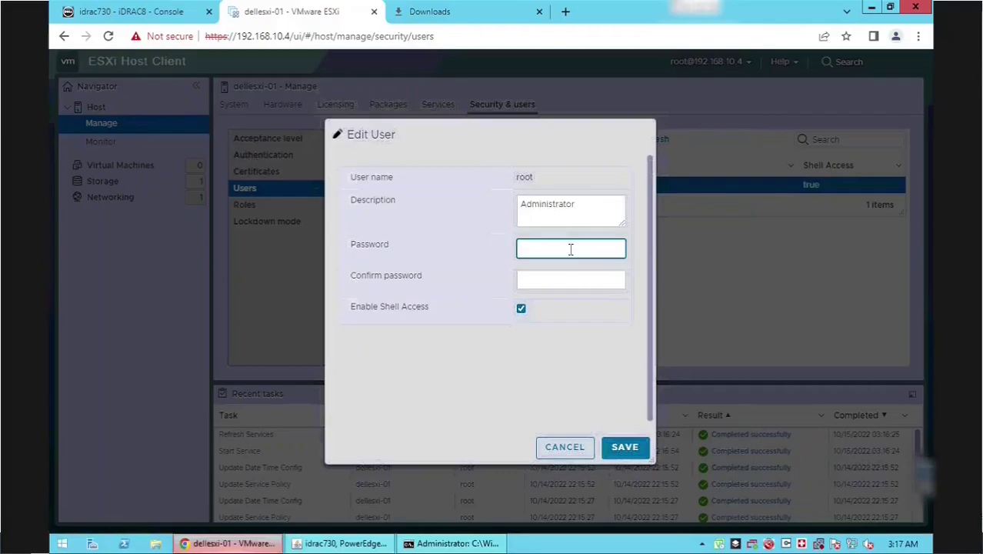
click(544, 248)
key(ctrl+v)
click(546, 282)
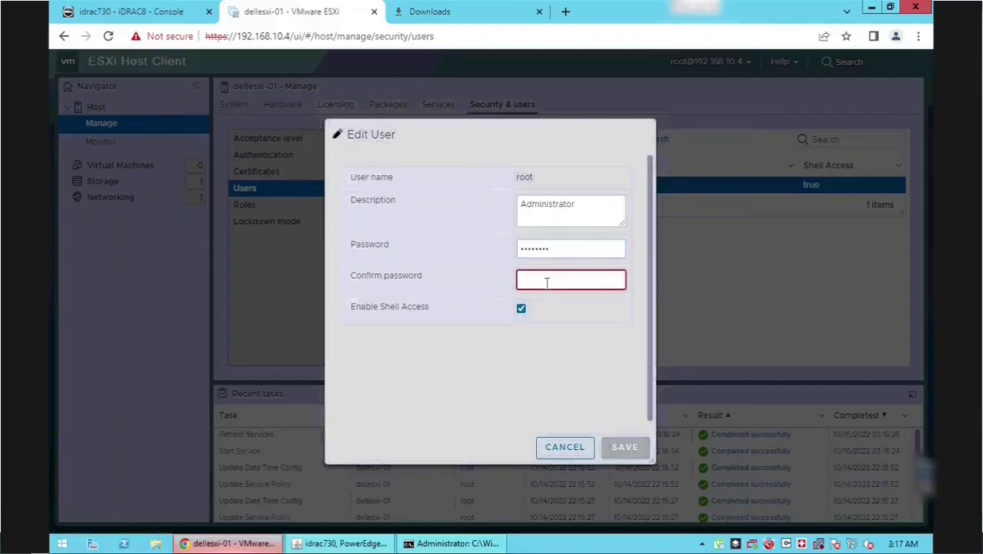
key(ctrl+v)
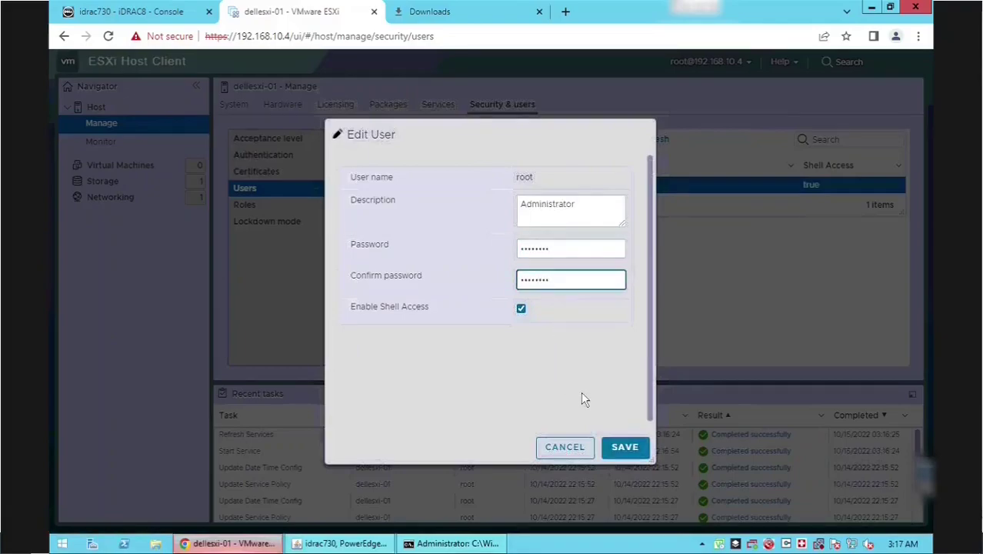
click(622, 450)
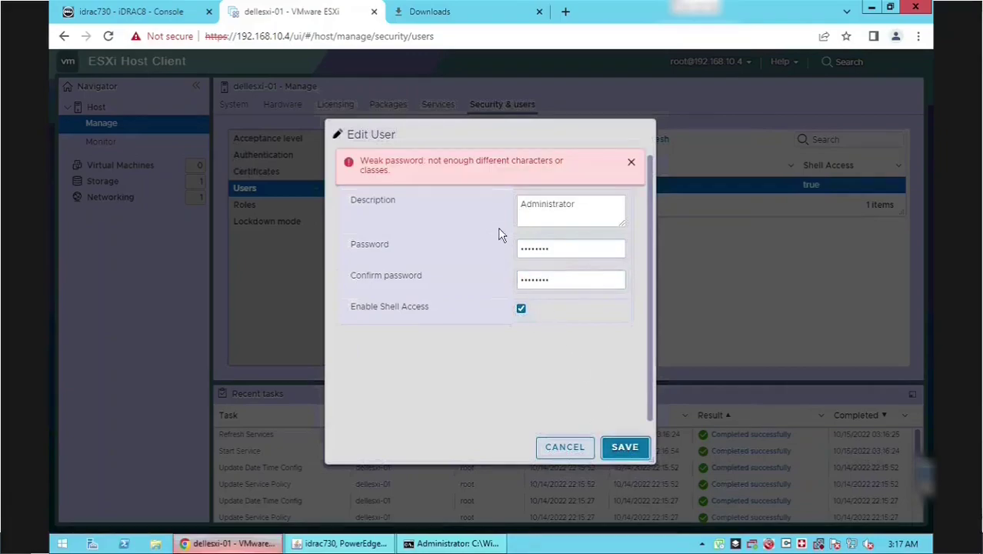
click(631, 162)
- Replace both password fields with a longer, stronger password and save root's changes
click(559, 248)
drag(509, 248, 586, 259)
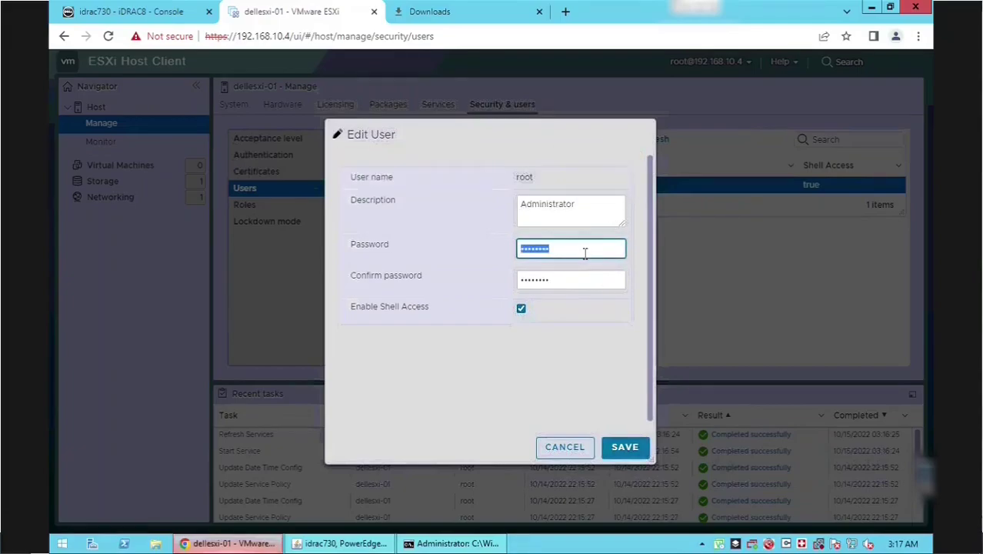
key(ctrl+v)
drag(505, 279, 560, 281)
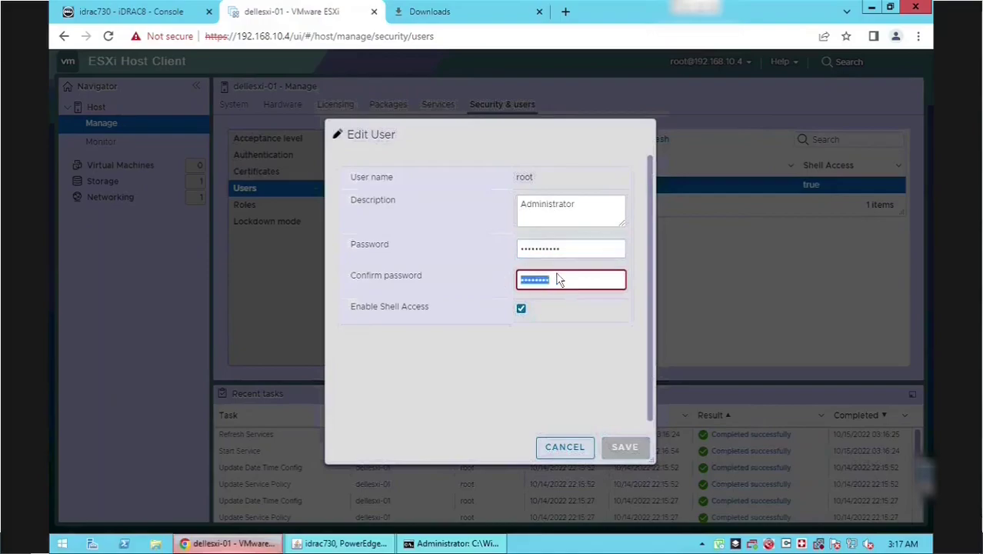
key(ctrl+v)
click(625, 453)
click(626, 452)
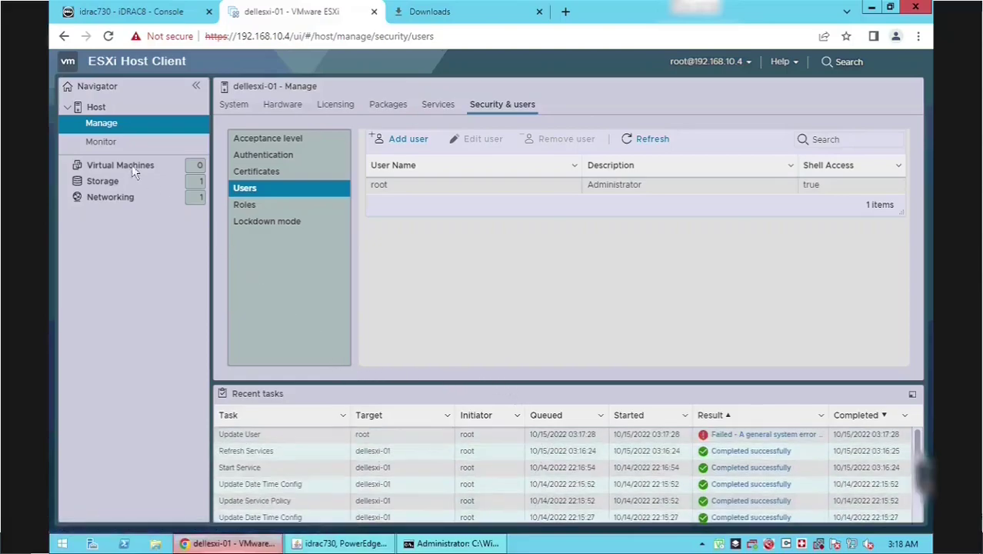
- Check the host's roles and lockdown mode, then the Monitor hardware sensors
click(253, 208)
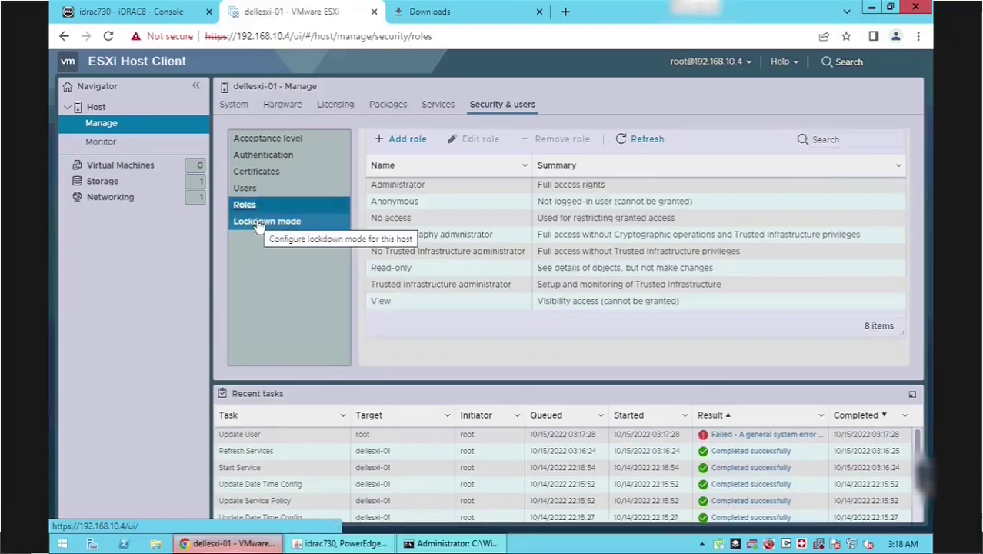
click(260, 222)
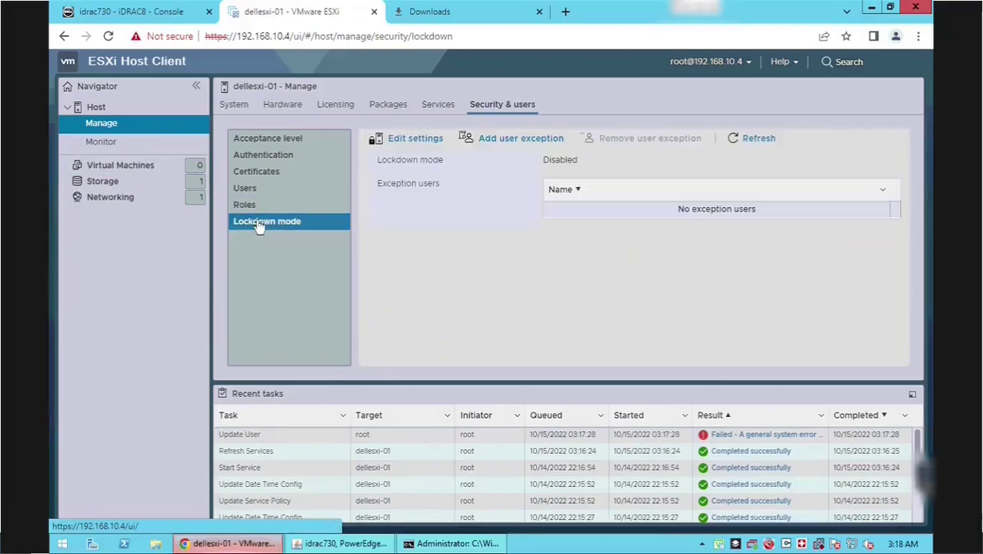
click(100, 143)
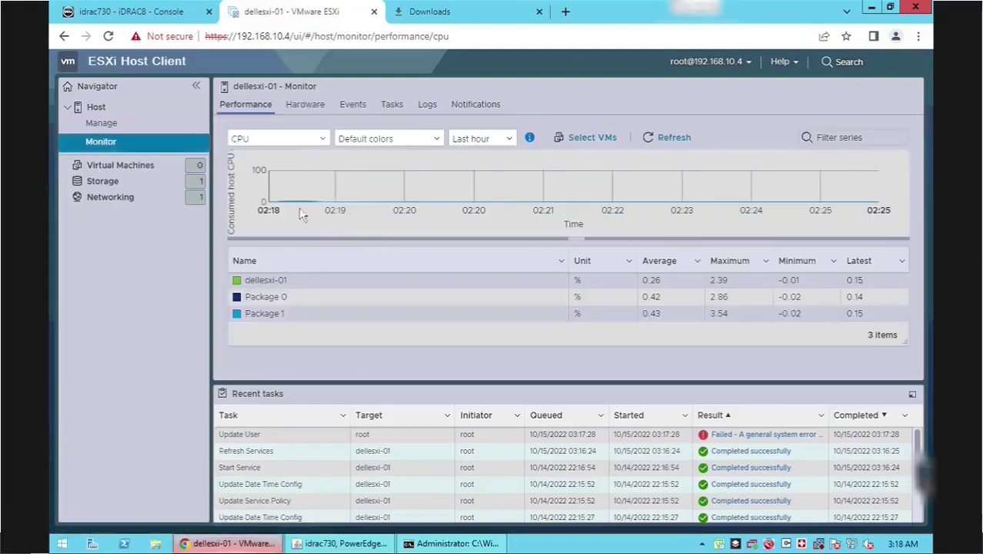
click(304, 111)
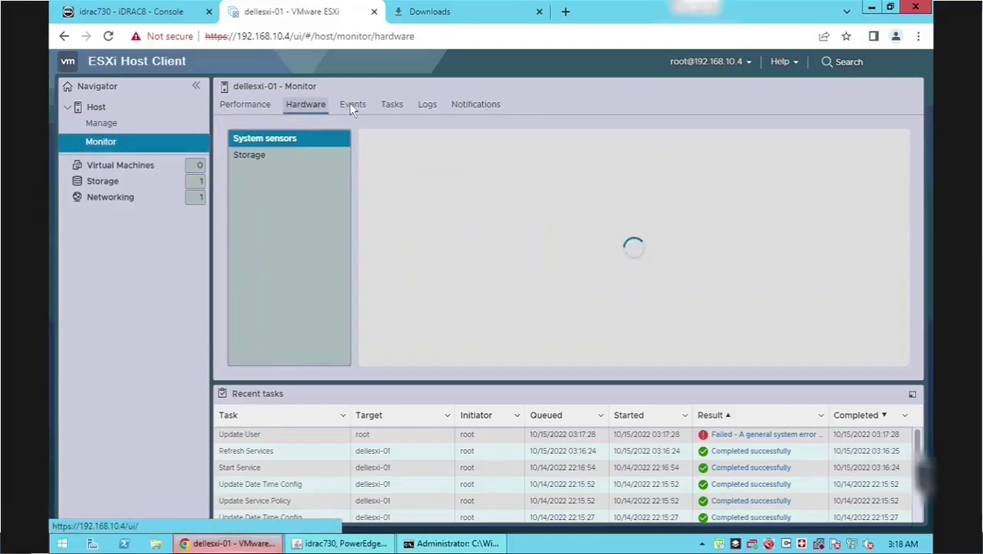
- Step through the host's events, tasks, logs and notifications, then list the virtual machines
click(352, 106)
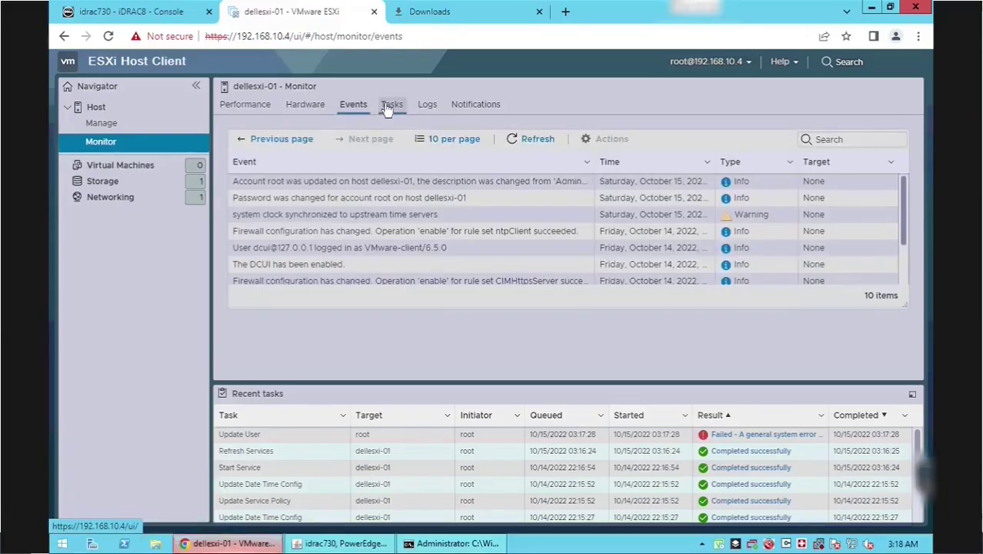
click(389, 108)
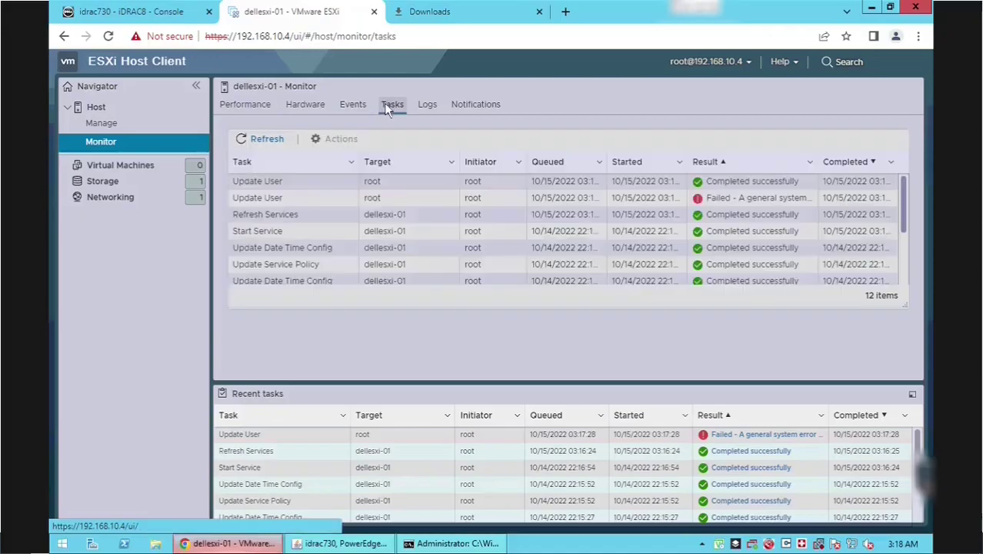
click(430, 109)
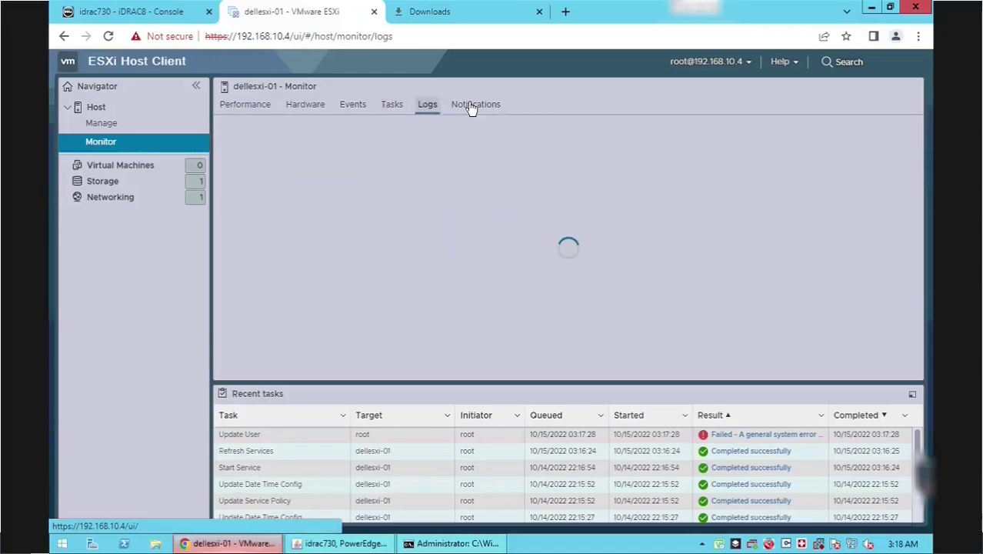
click(471, 105)
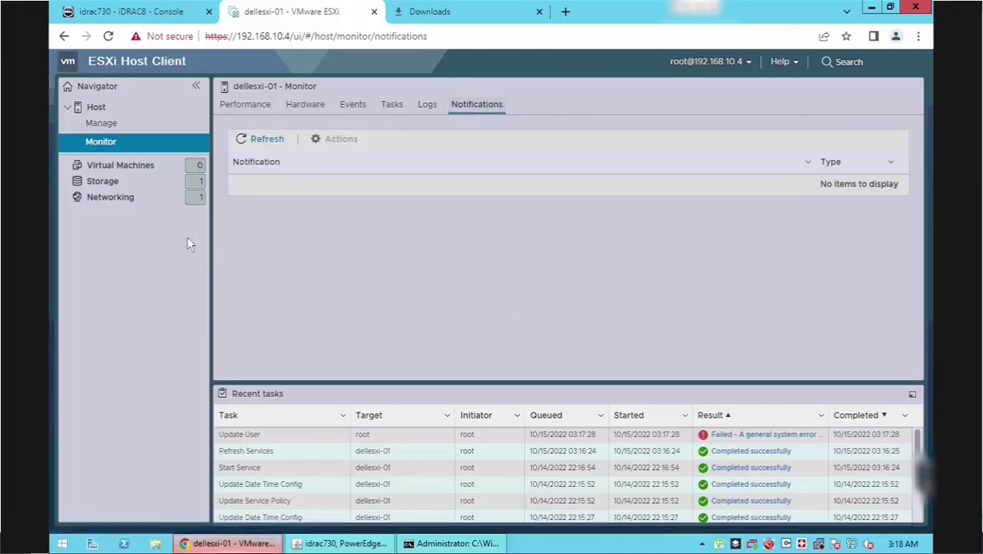
click(128, 167)
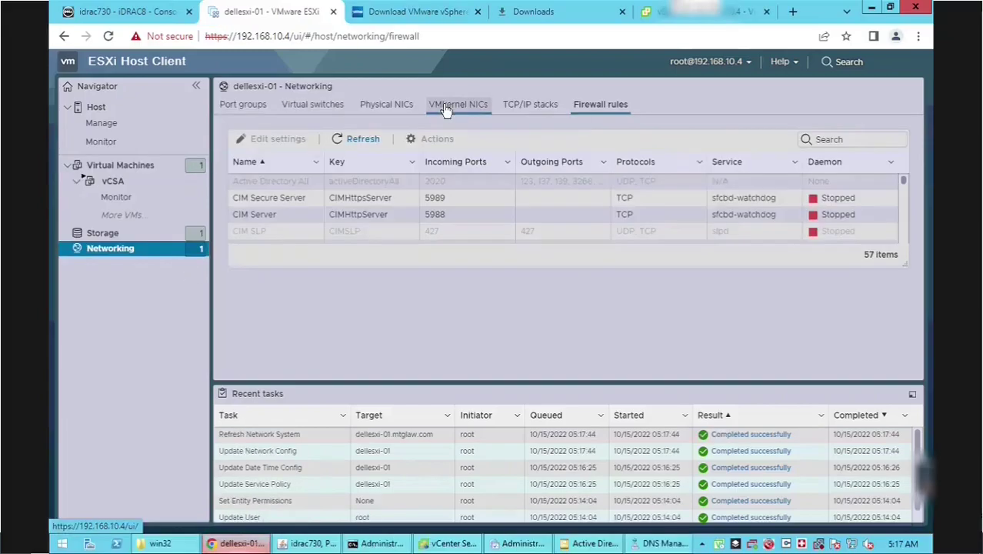
- Inspect vmk0's settings without changes, then view vmnic0/vmnic1 and the vSwitch0 switch list
click(443, 105)
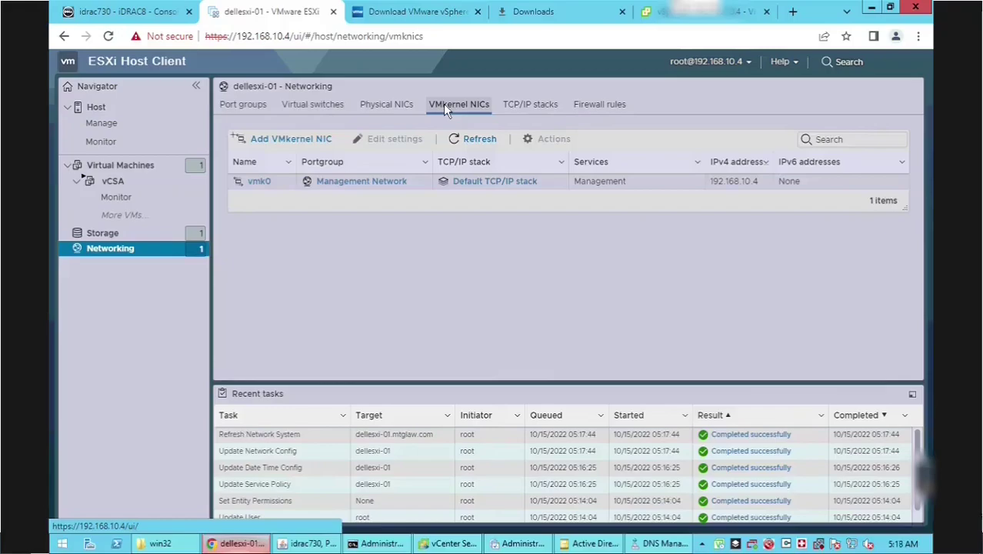
click(422, 184)
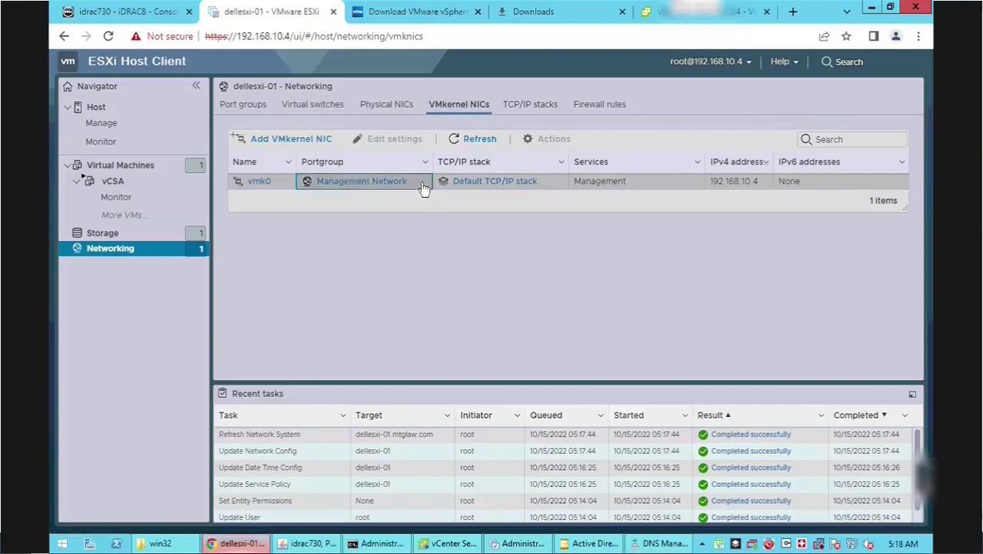
click(405, 145)
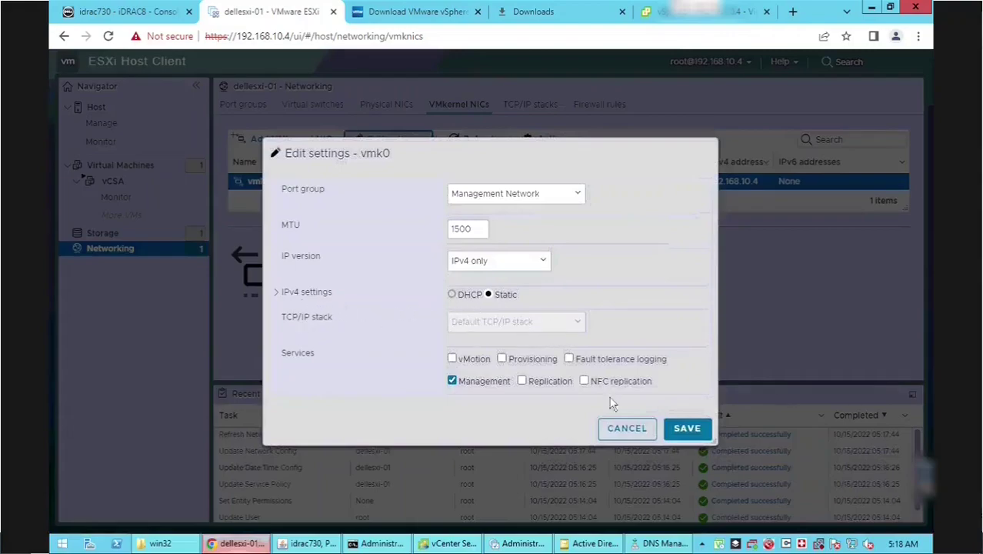
click(620, 436)
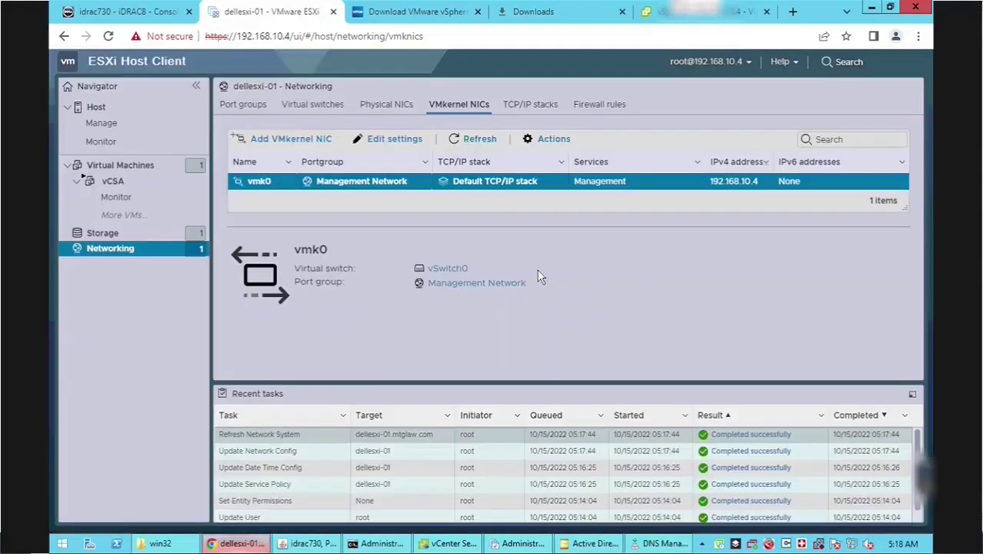
click(390, 106)
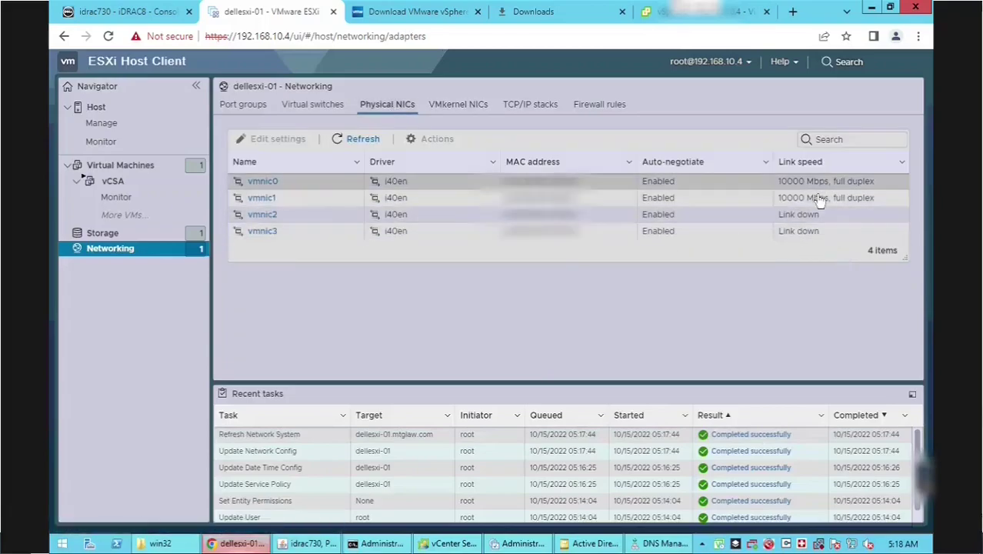
click(326, 108)
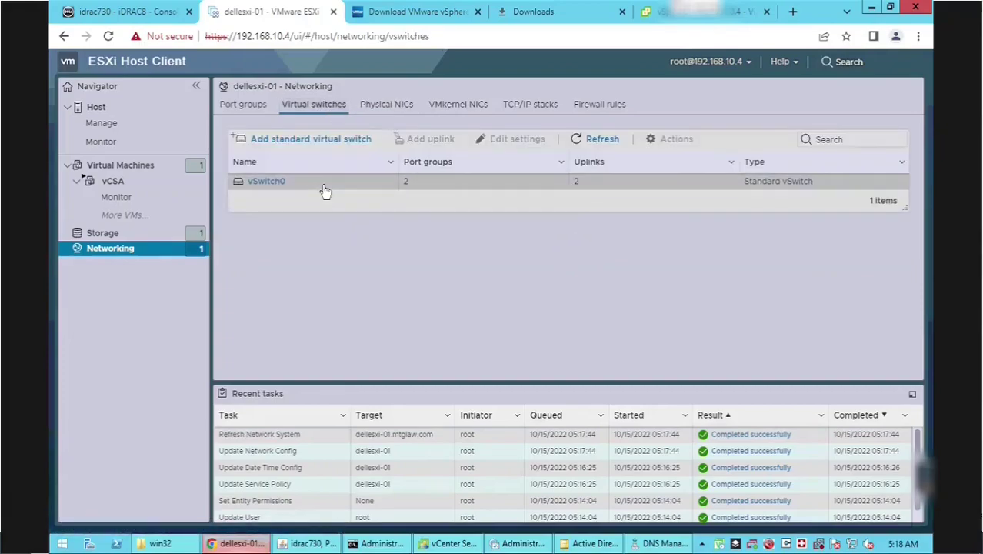
- In vSwitch0's NIC teaming failover order, mark vmnic1 active next to vmnic0 and save
click(381, 179)
click(492, 140)
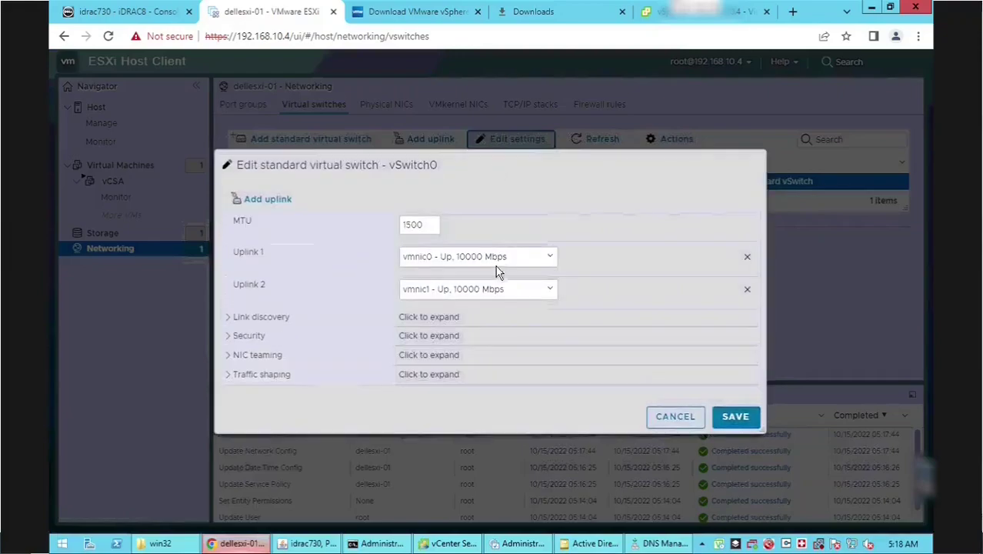
click(231, 357)
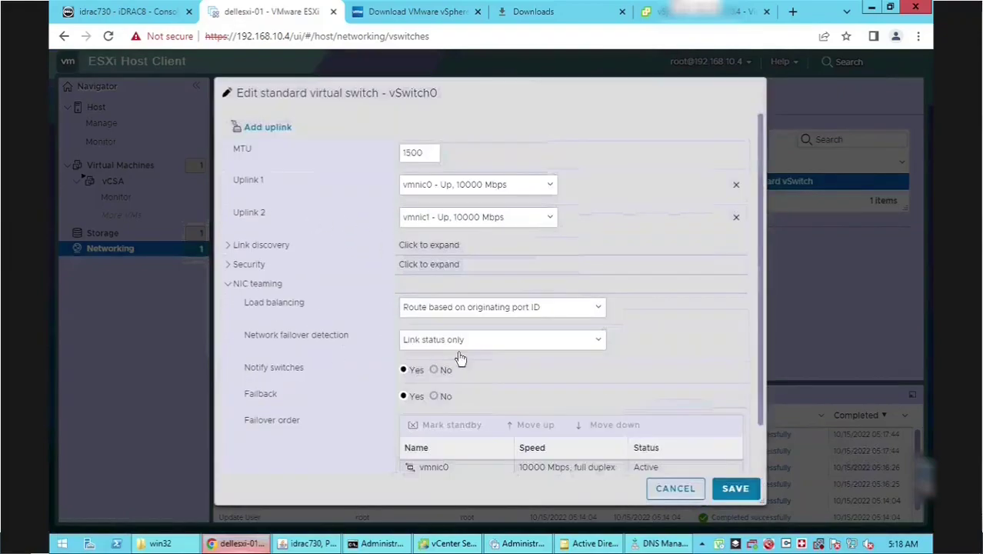
scroll(523, 428, down, 1)
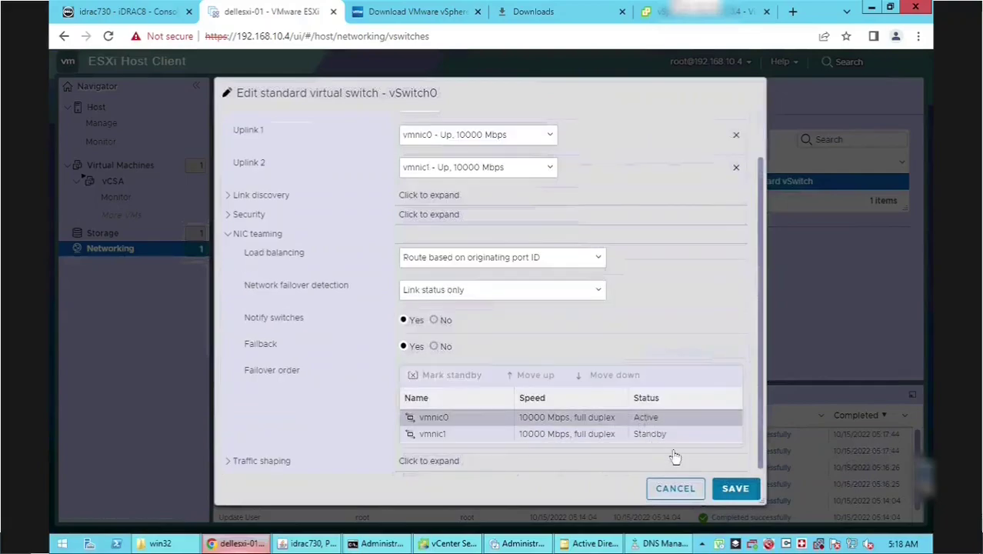
click(660, 441)
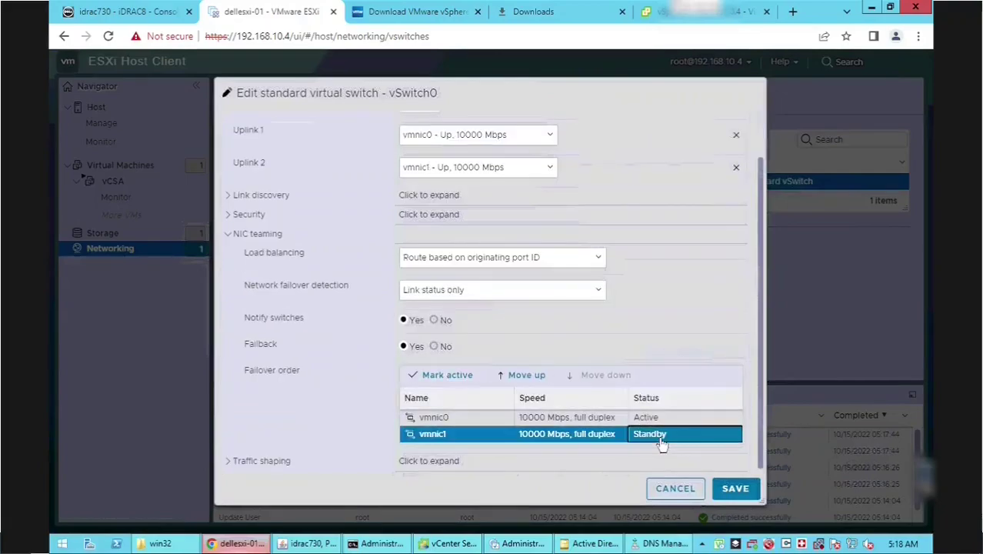
click(449, 377)
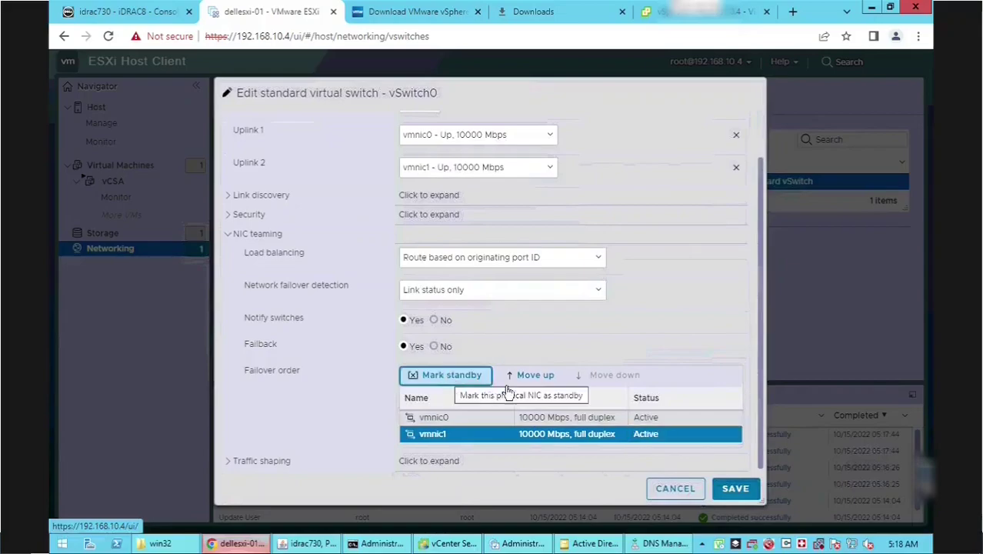
click(734, 493)
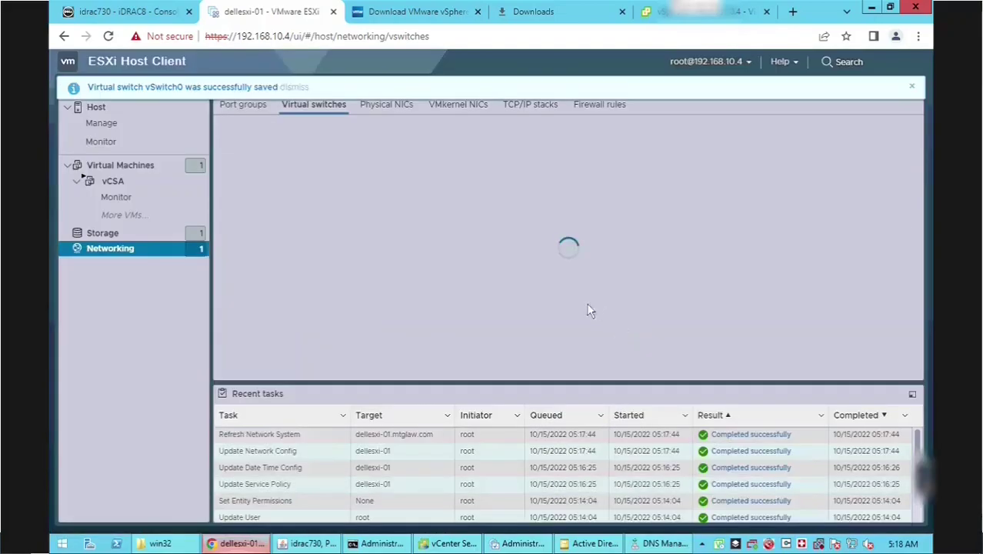
- From vSwitch0's details, inspect the VM Network port group's NIC teaming and cancel without changes
click(275, 183)
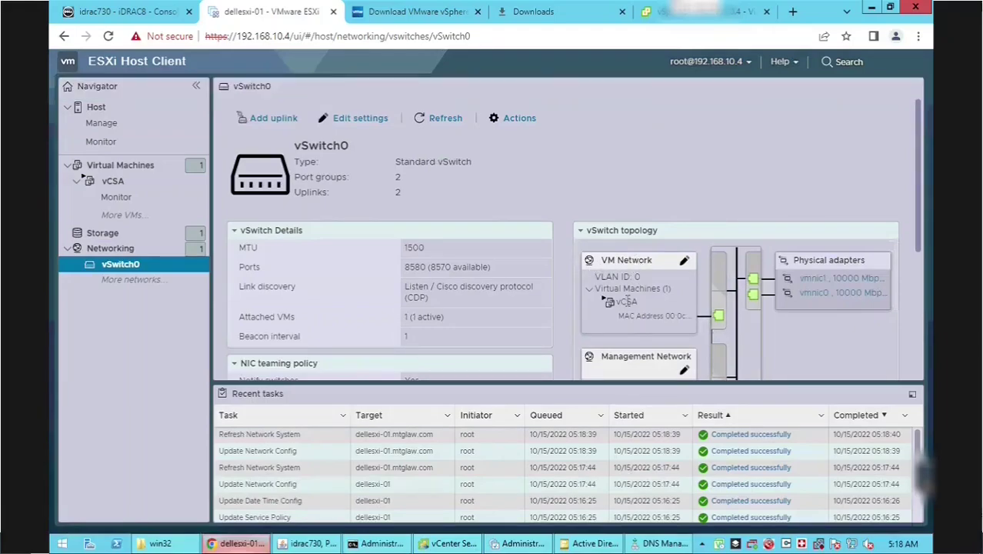
scroll(627, 301, down, 1)
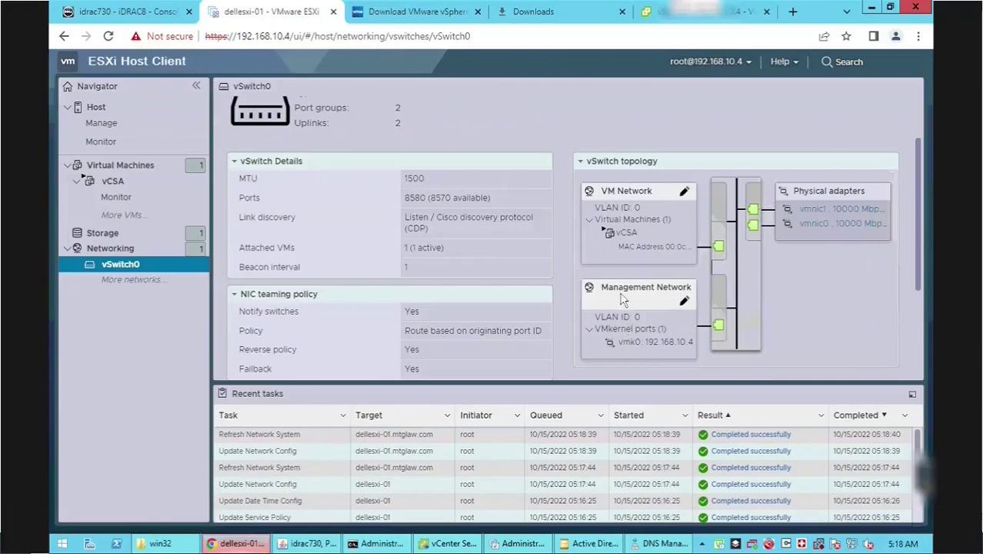
click(685, 193)
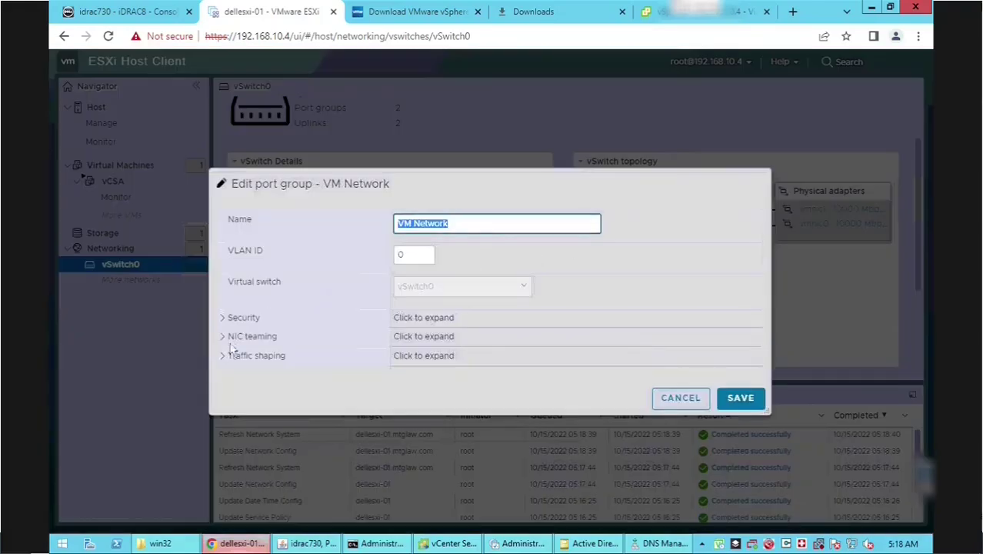
click(228, 339)
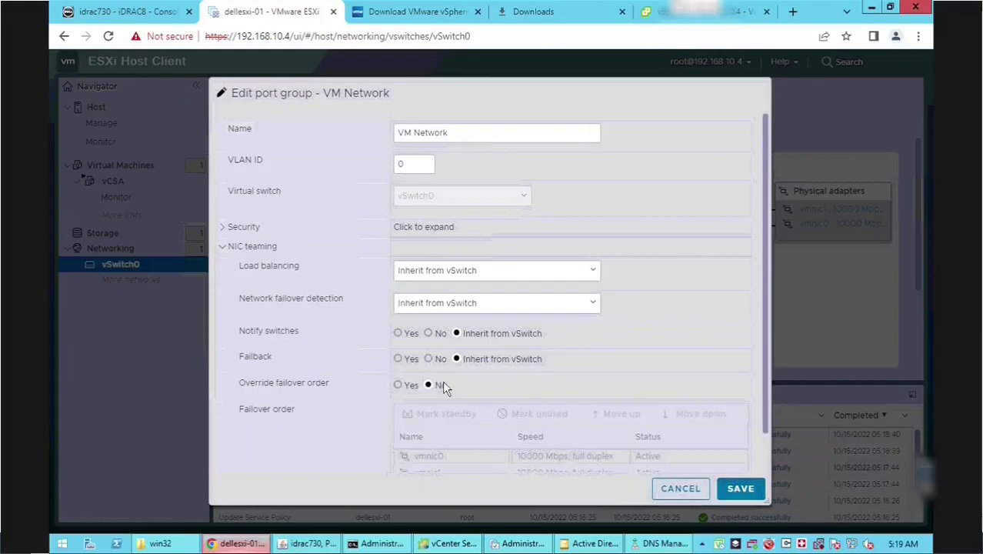
scroll(443, 380, down, 1)
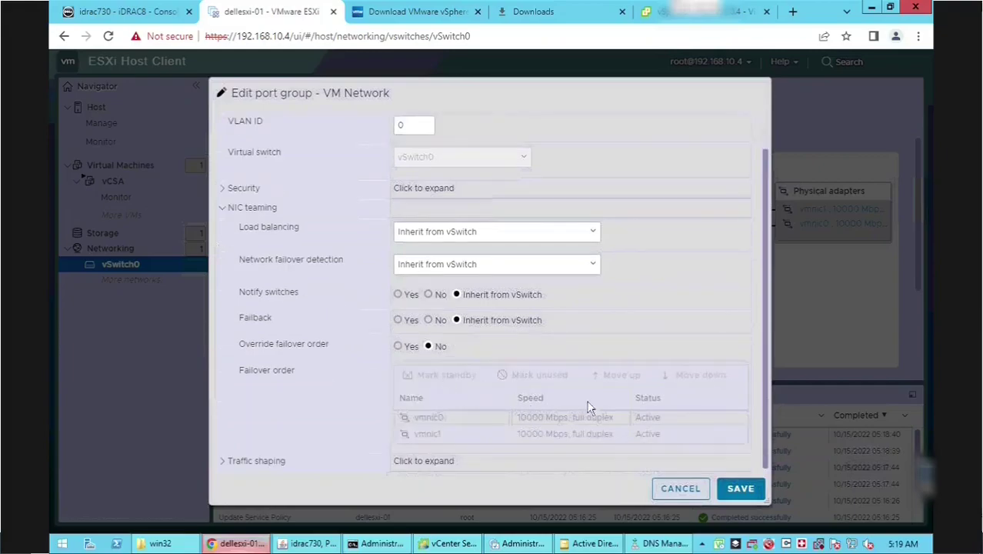
click(684, 489)
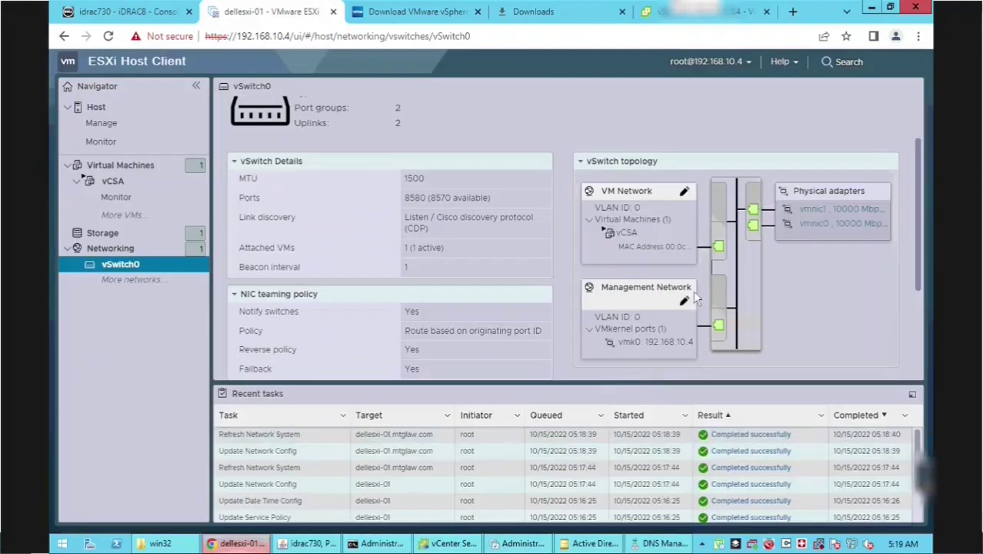
- Inspect the Management Network port group's NIC teaming and cancel, leaving it unchanged
click(684, 302)
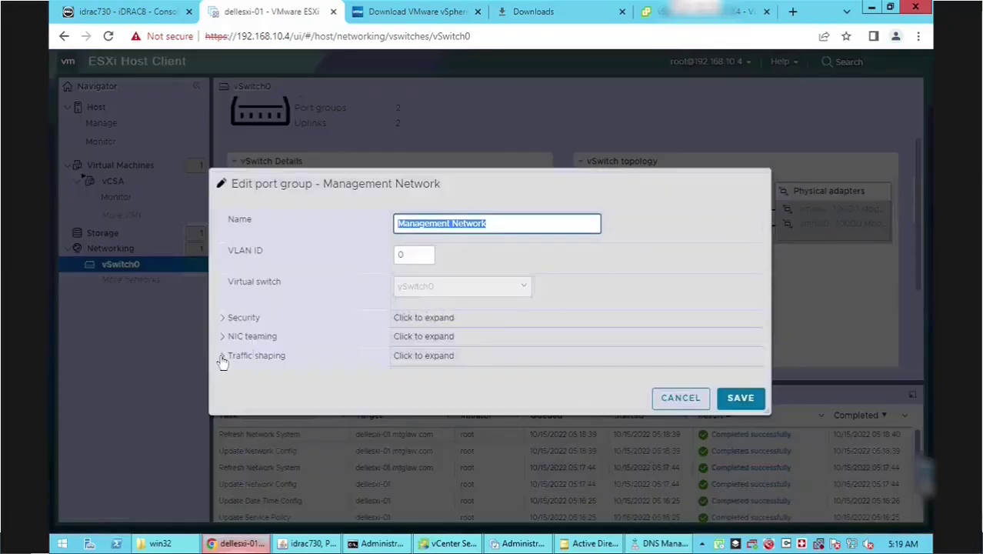
click(225, 338)
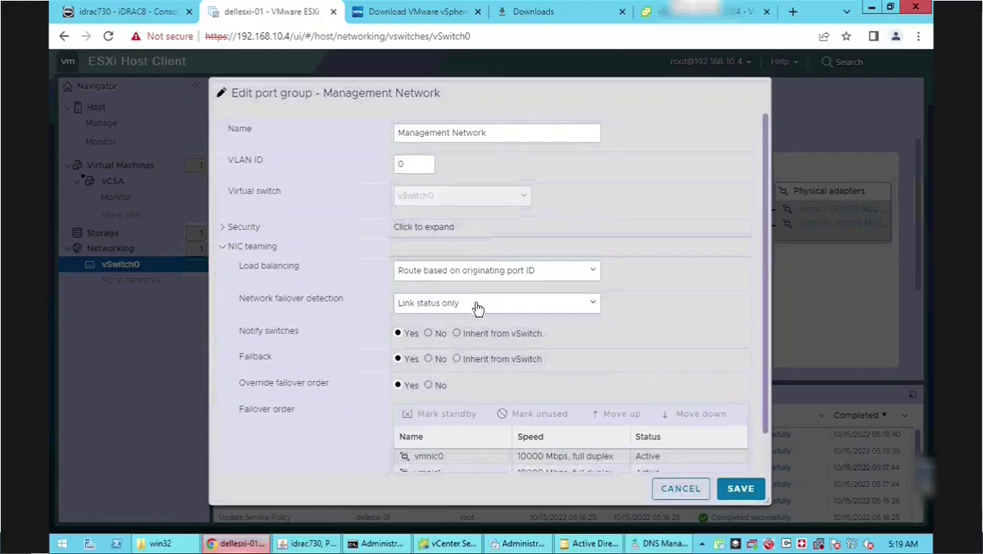
scroll(478, 305, down, 1)
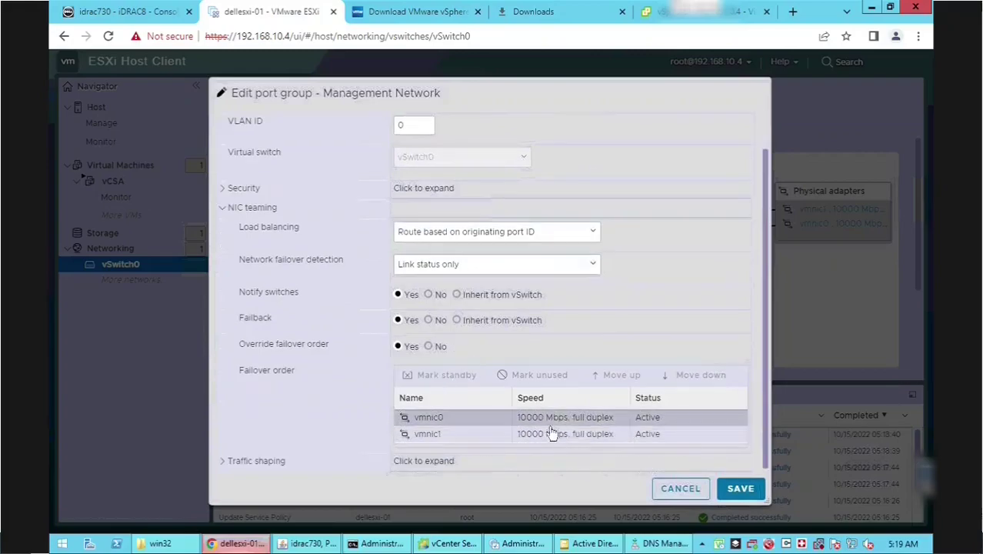
click(671, 486)
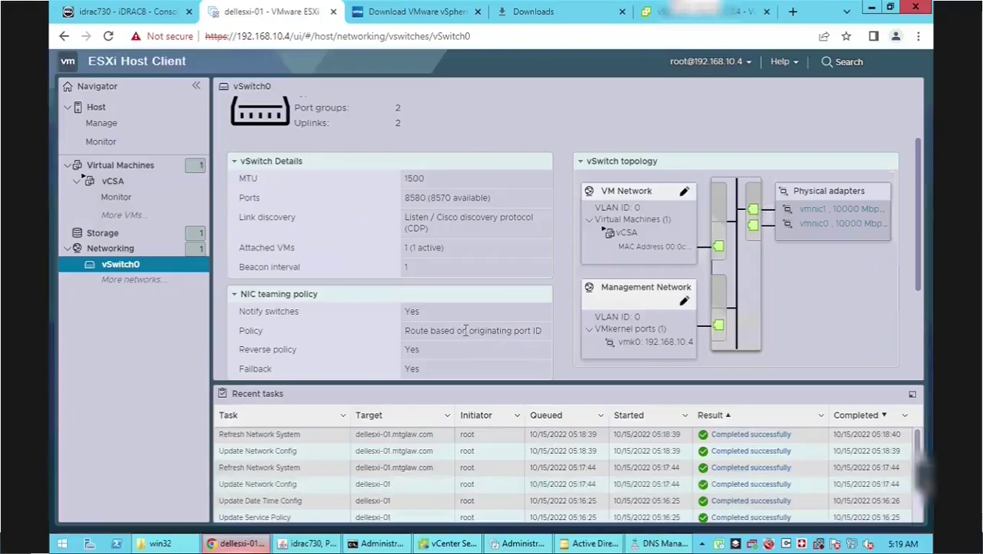